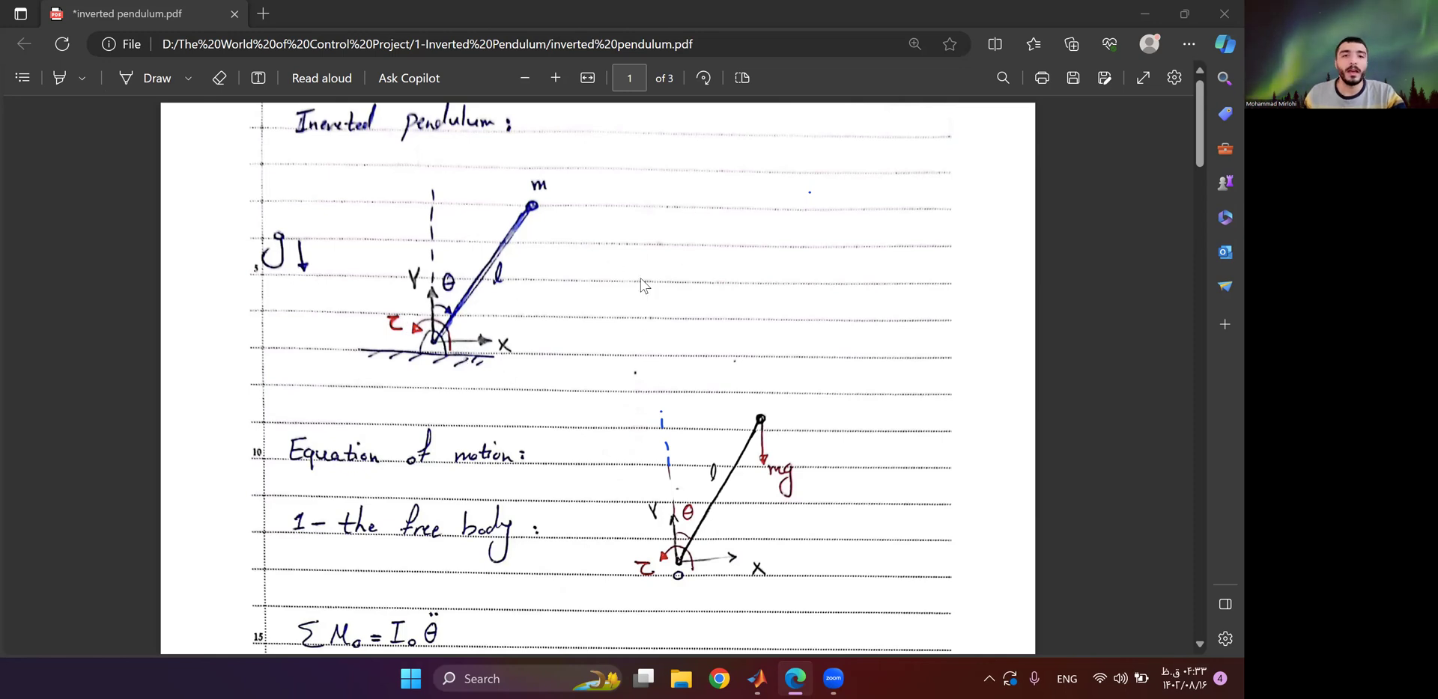
Scroll the PDF notes down to the equation of motion and θ̈ = (1/ml²)τ − (g/l) sinθ.
scroll(641, 285, "down", 1)
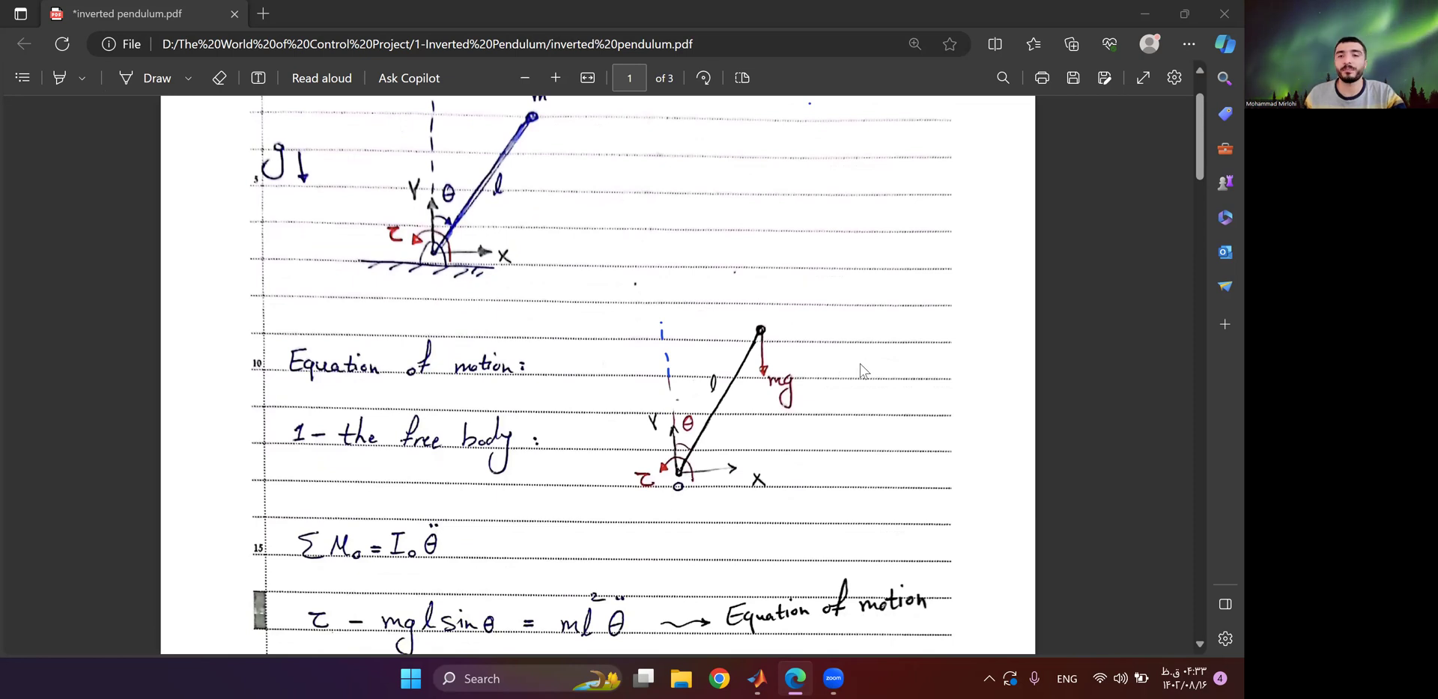
scroll(861, 367, "down", 1)
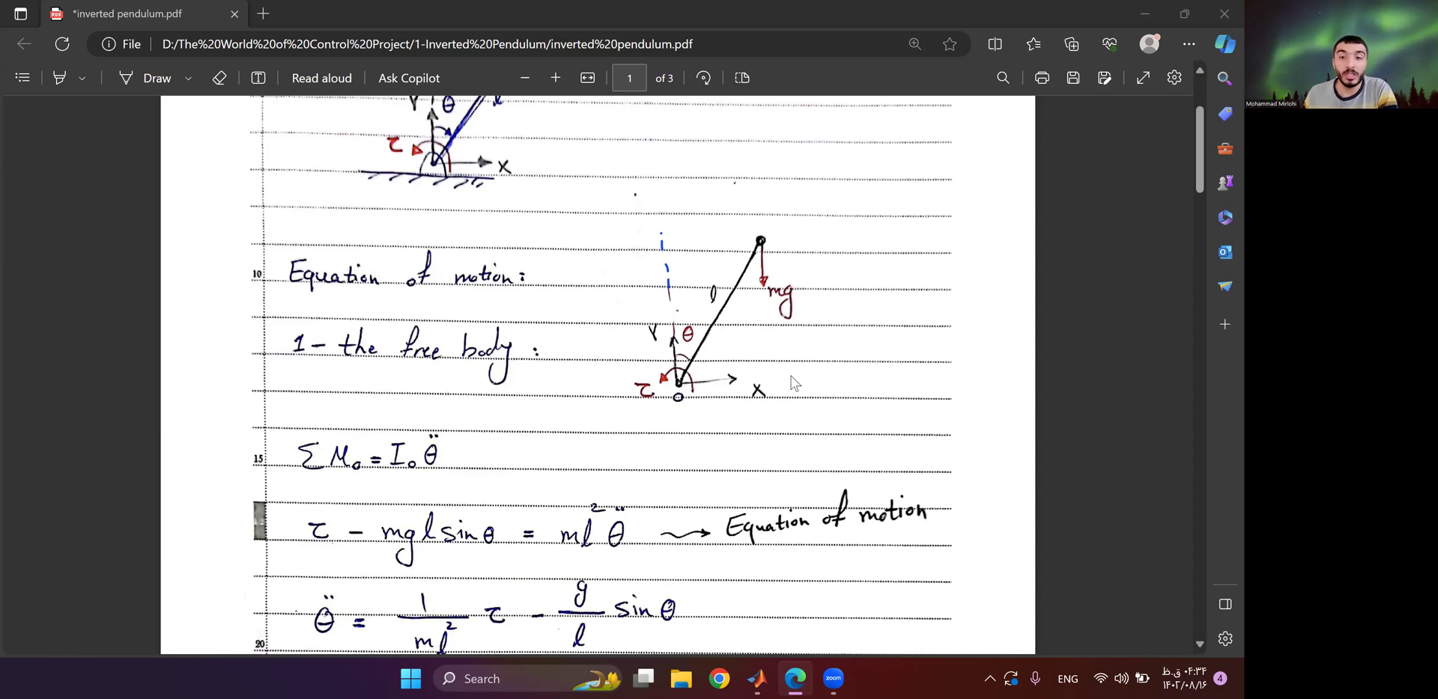
Scroll on to the '2- State Space' section with Ẋ₁ = X₂ and the Ẋ₂ equation.
scroll(805, 352, "down", 1)
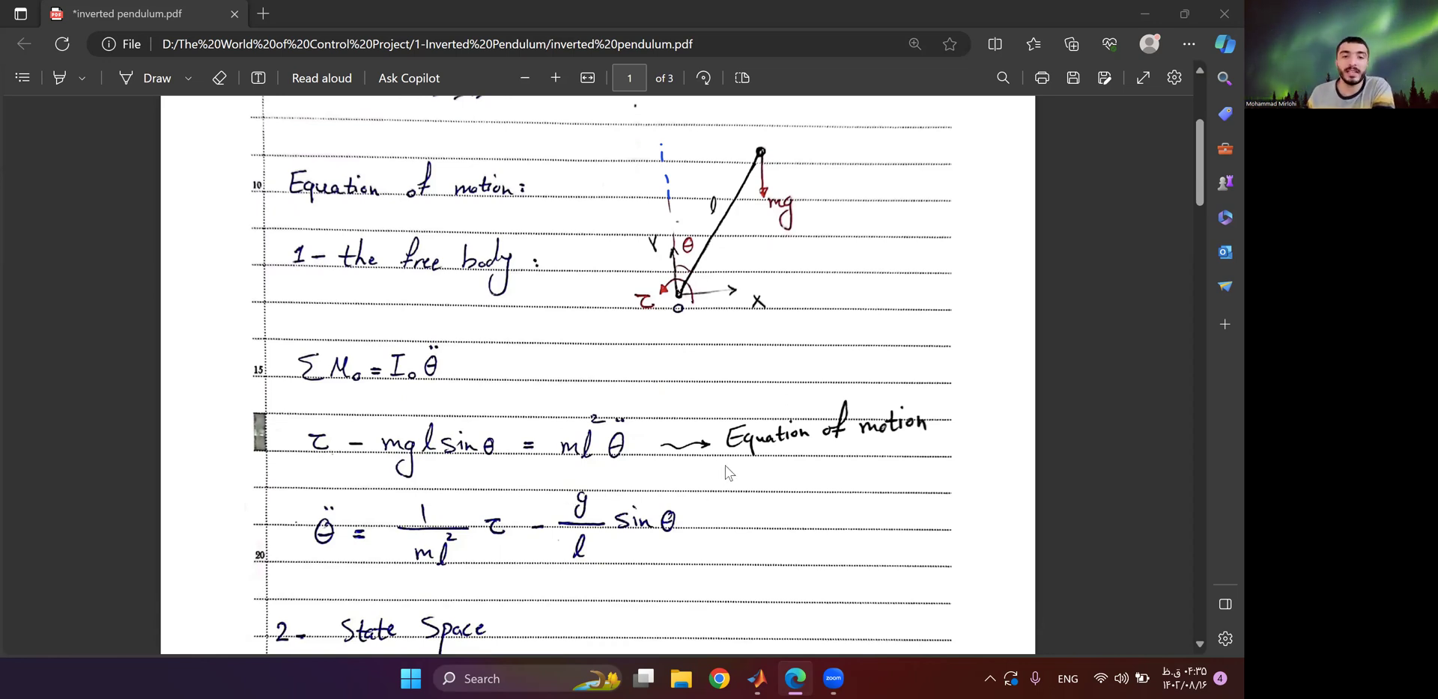
scroll(726, 472, "down", 4)
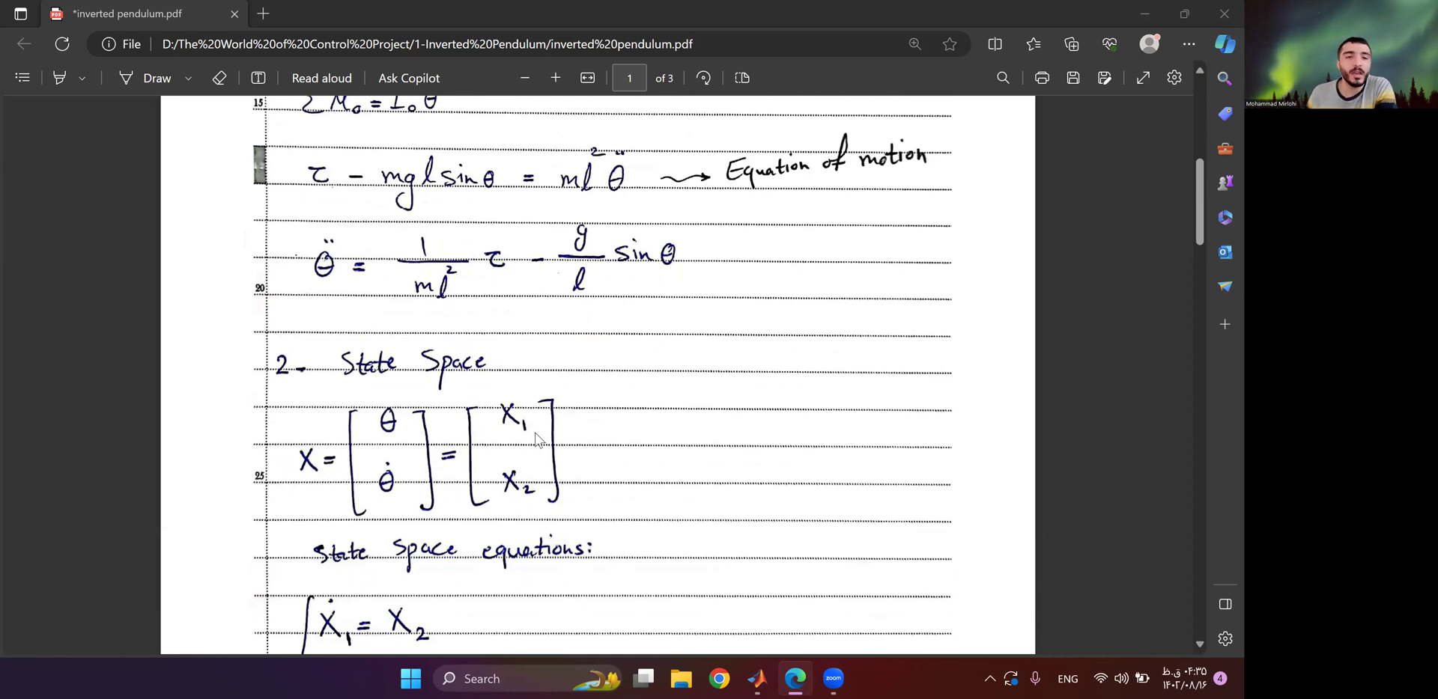
scroll(693, 360, "down", 3)
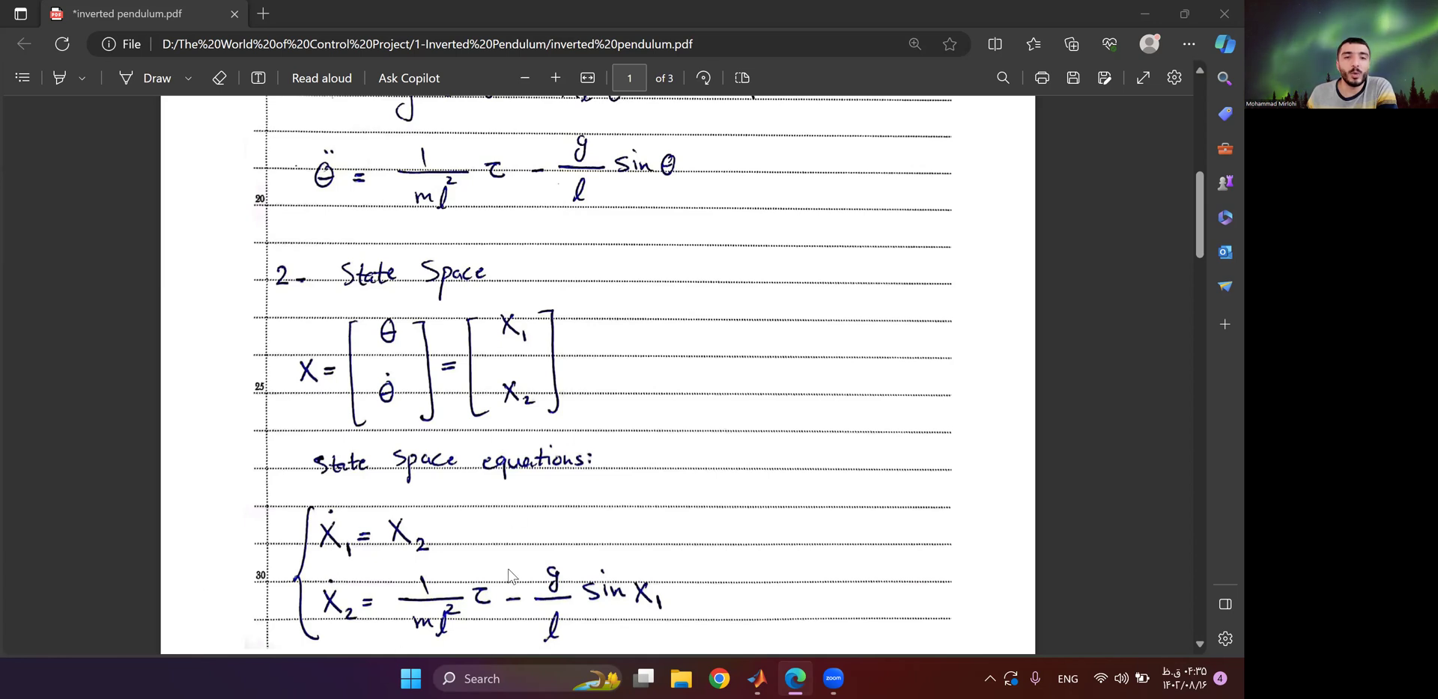
Insert a MATLAB Function block into Dynamic_Pendulum_English using the 'matlab' block search.
mouse_move(768, 667)
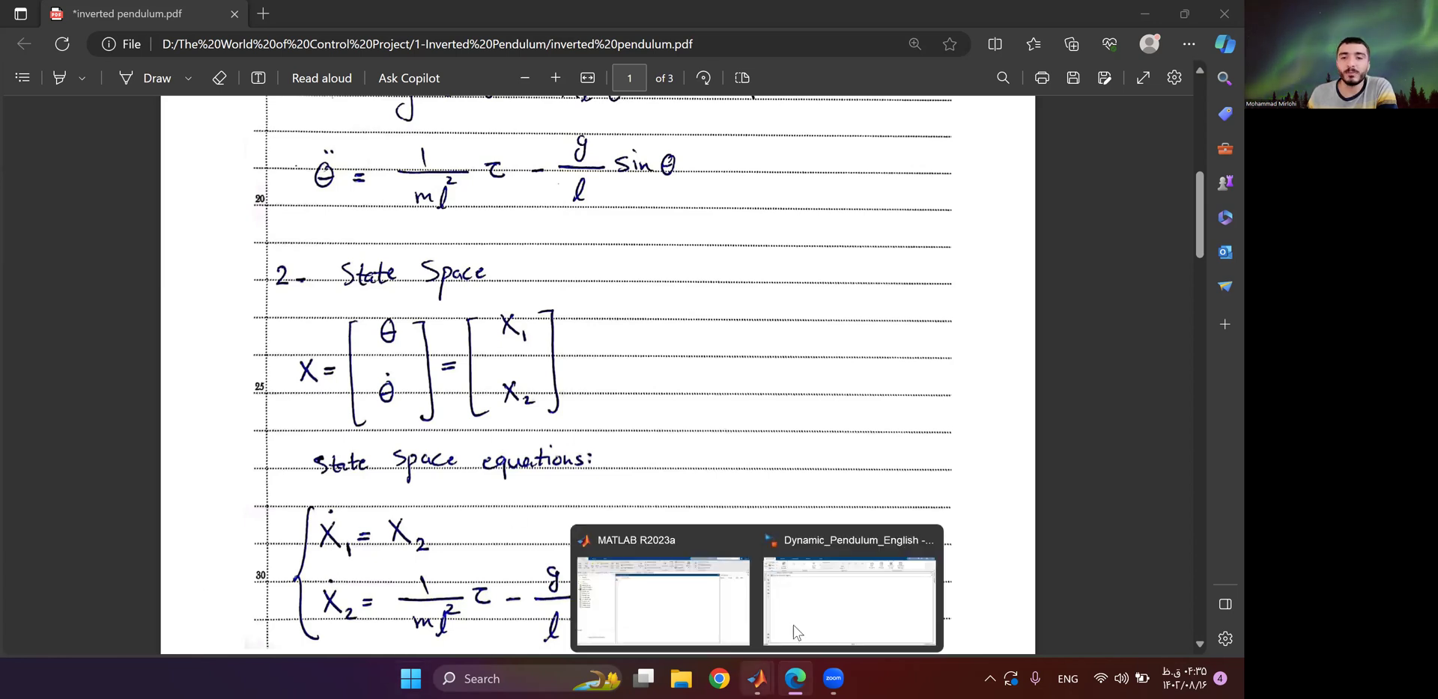
left_click(824, 598)
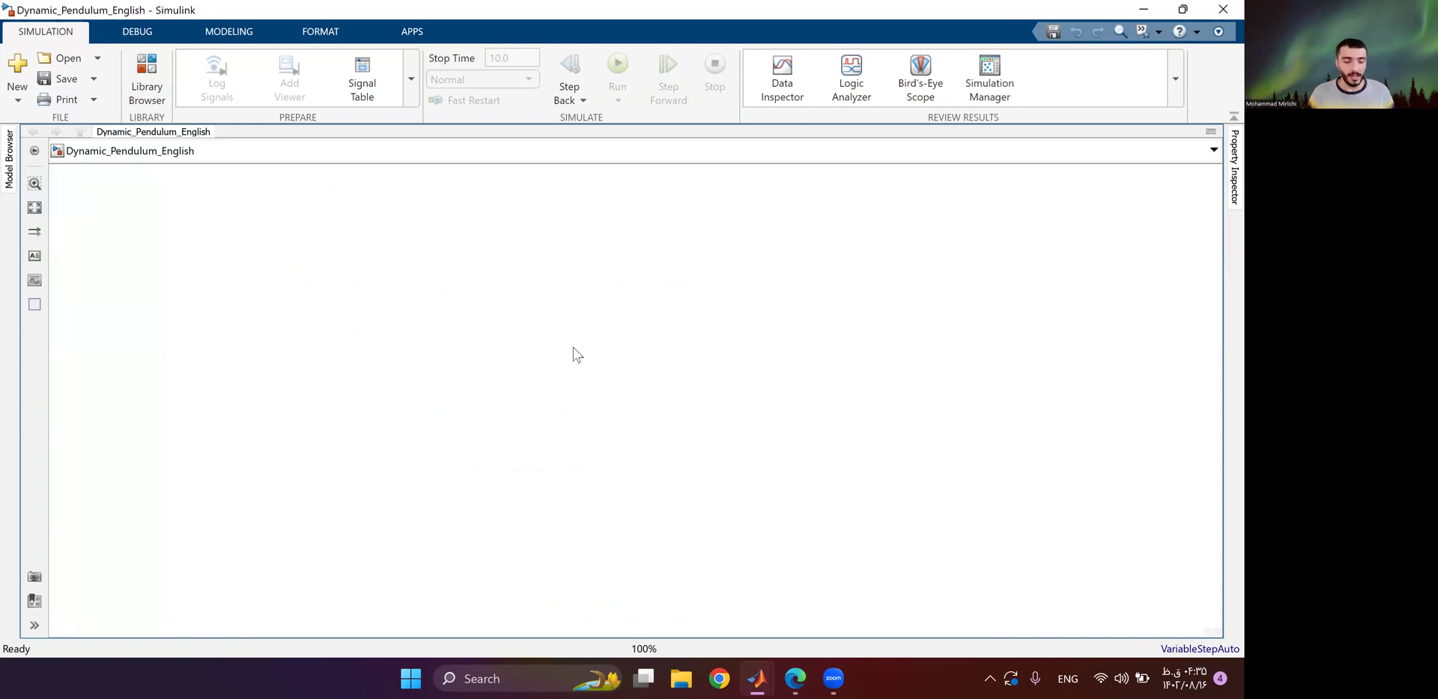
double_click(574, 353)
type("matlab")
key("Return")
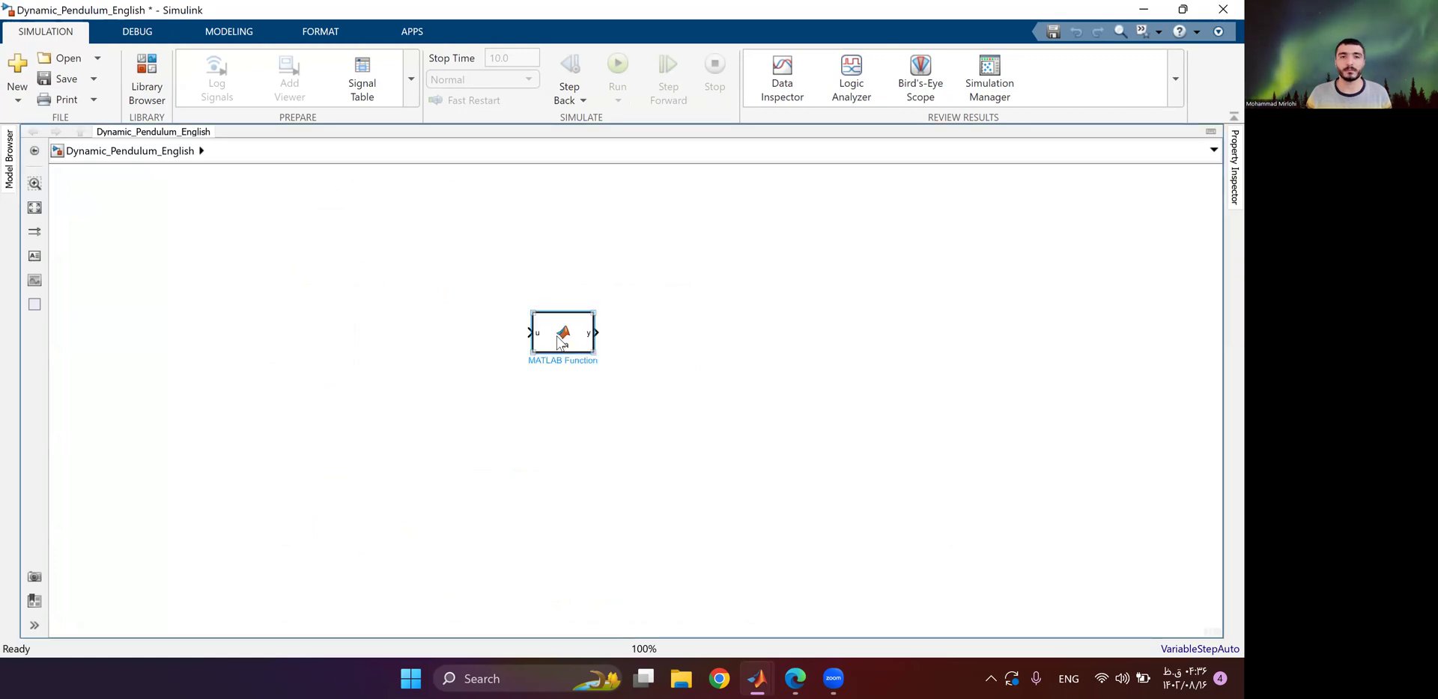
Rename the MATLAB Function block 'Dynamic' and open its default y = u code.
left_click(597, 337)
scroll(599, 329, "up", 1)
scroll(599, 329, "up", 2)
double_click(597, 380)
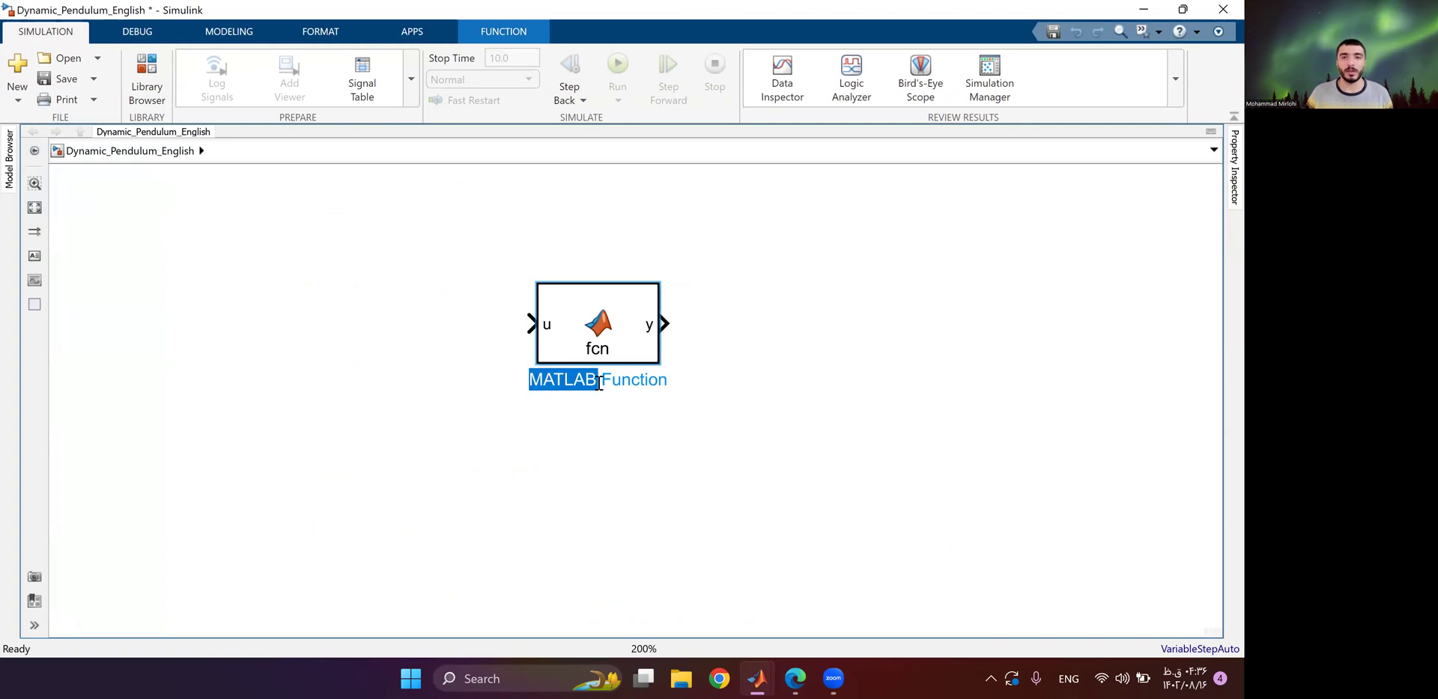
key("ctrl+a")
type("Dynamic")
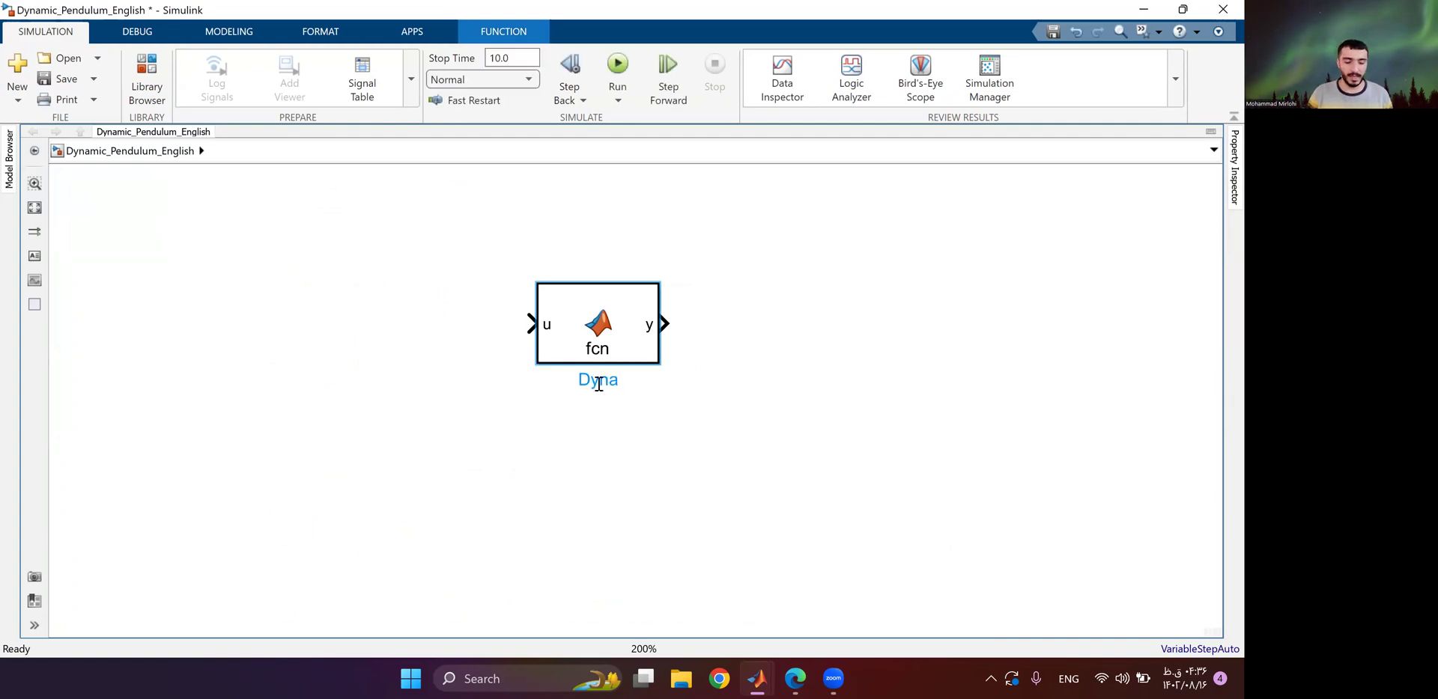
left_click(567, 335)
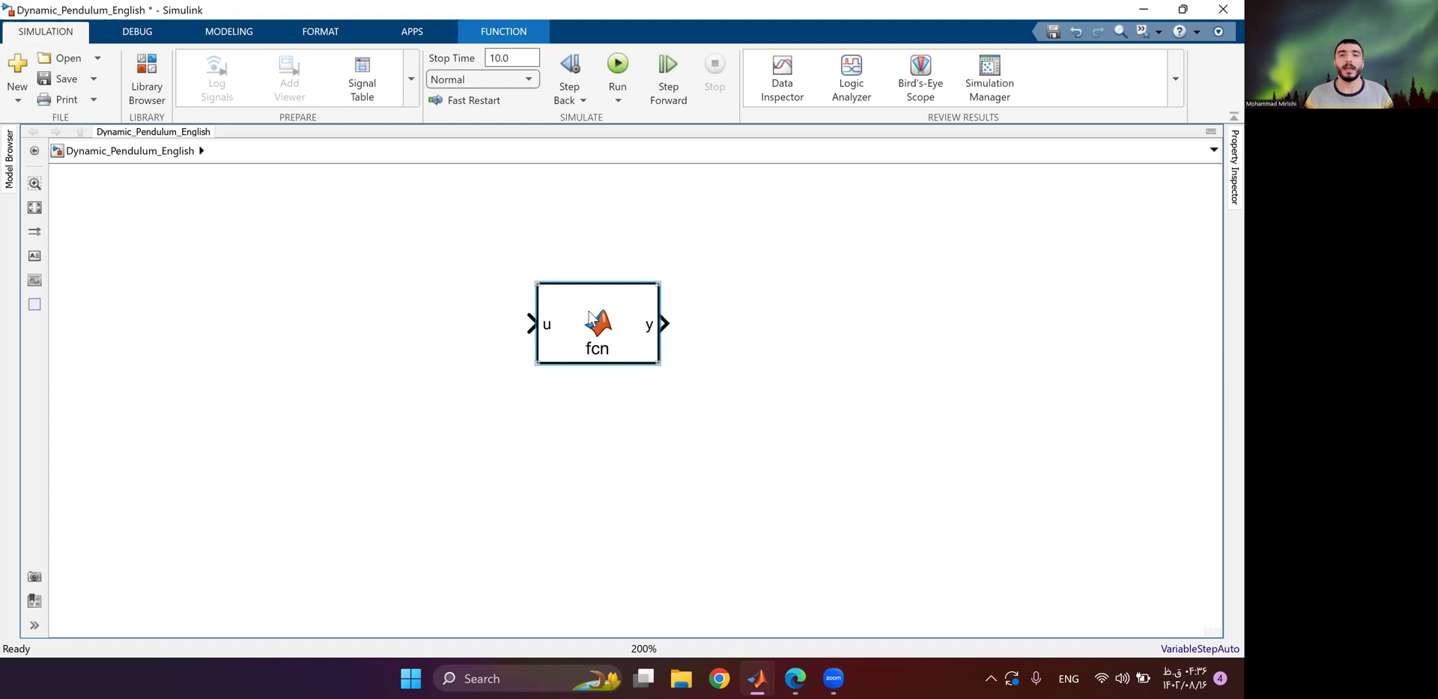
double_click(589, 316)
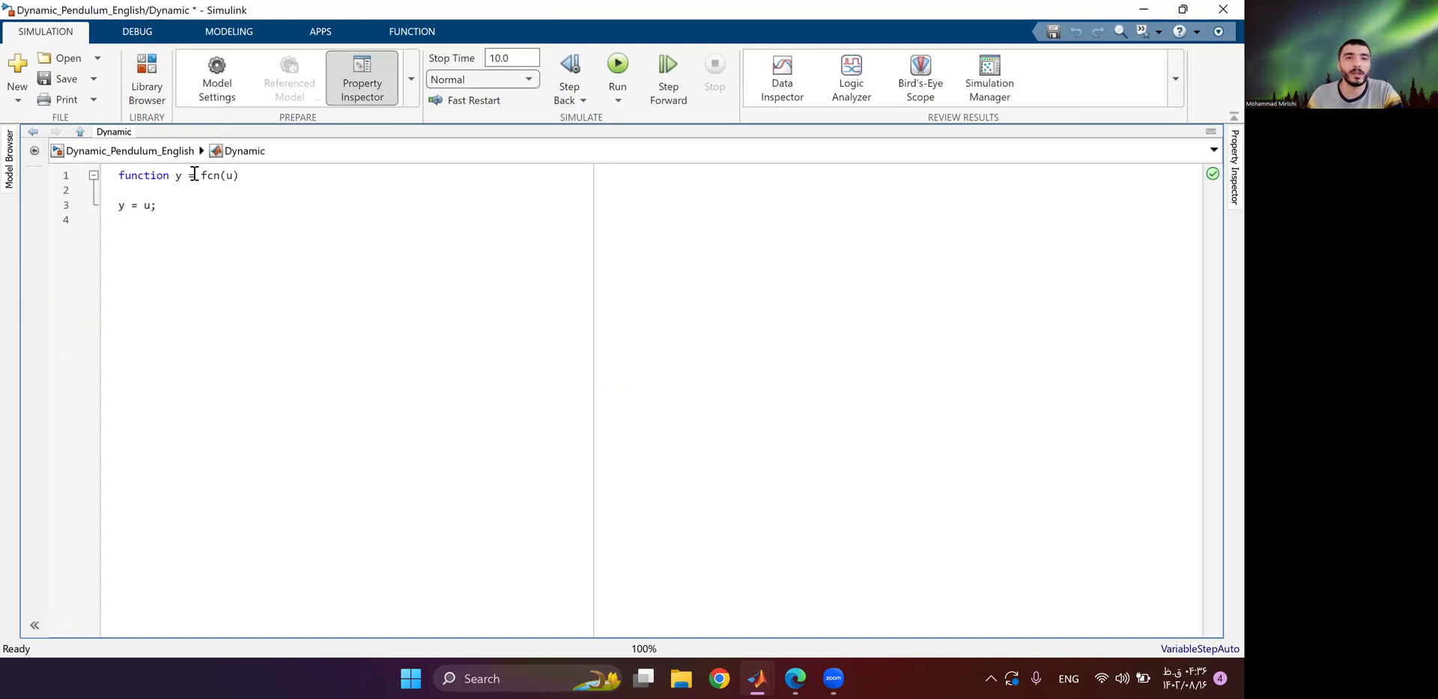
Change the function header to 'function Xd = Dynamic(X, tau)'.
double_click(210, 177)
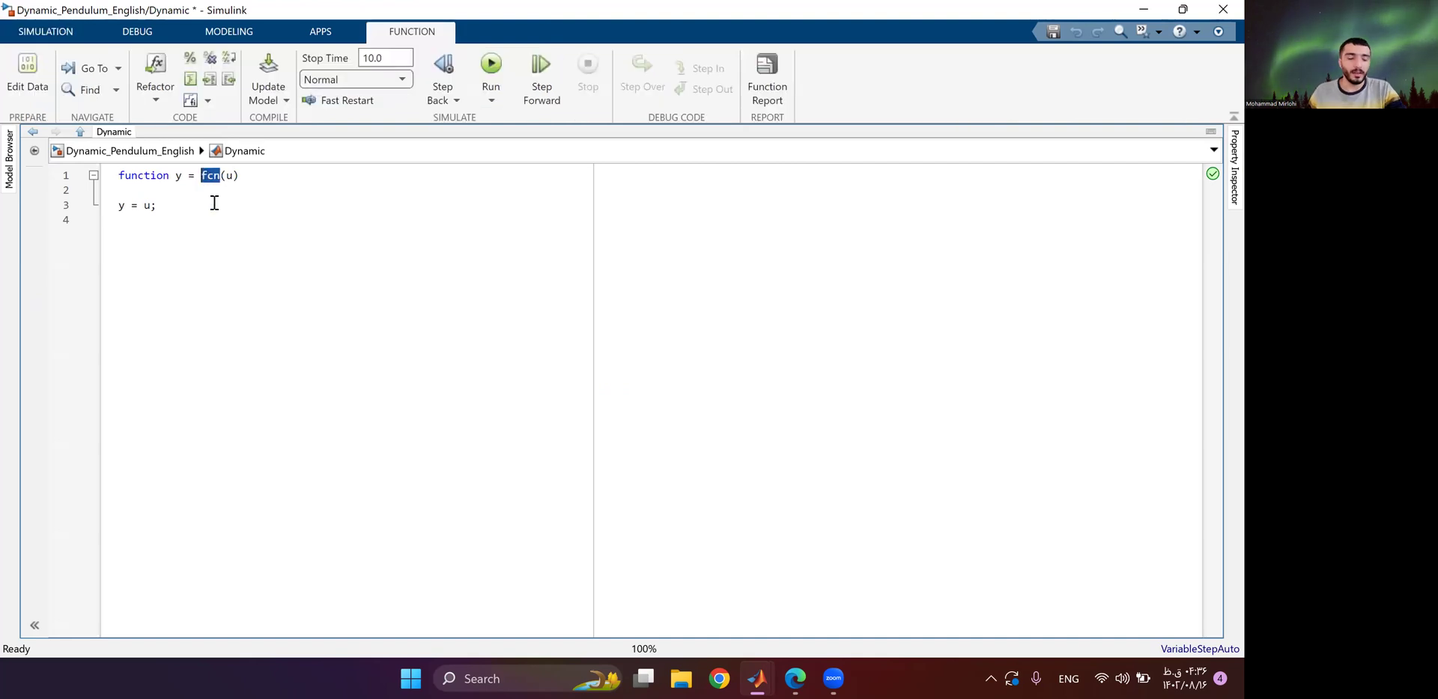
type("Dyna")
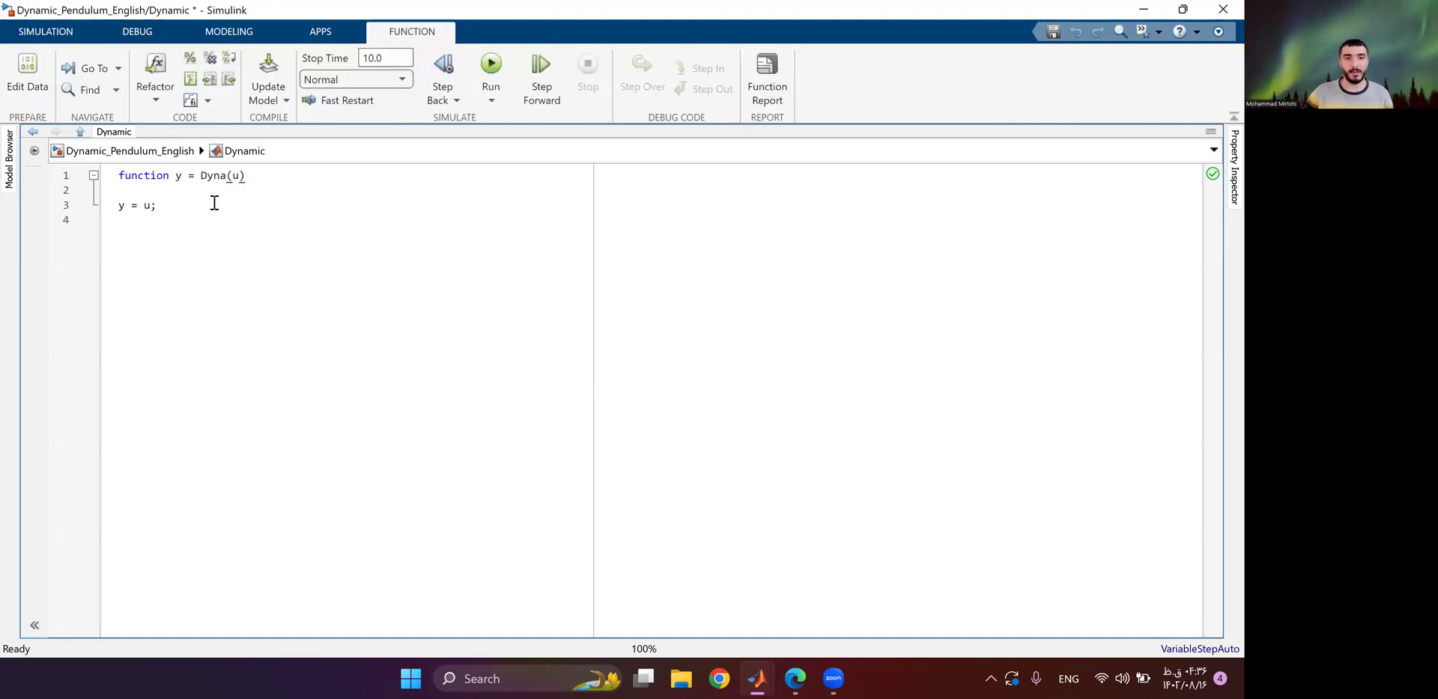
type("mic")
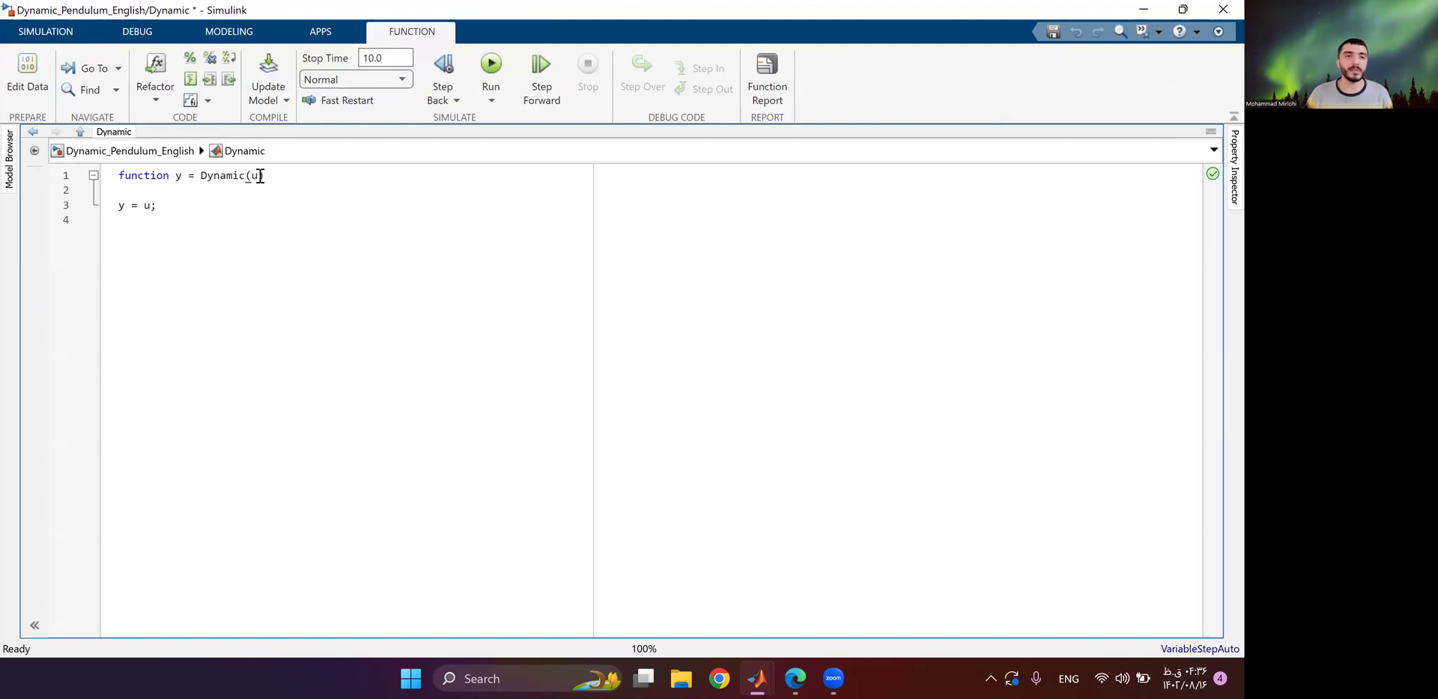
double_click(256, 176)
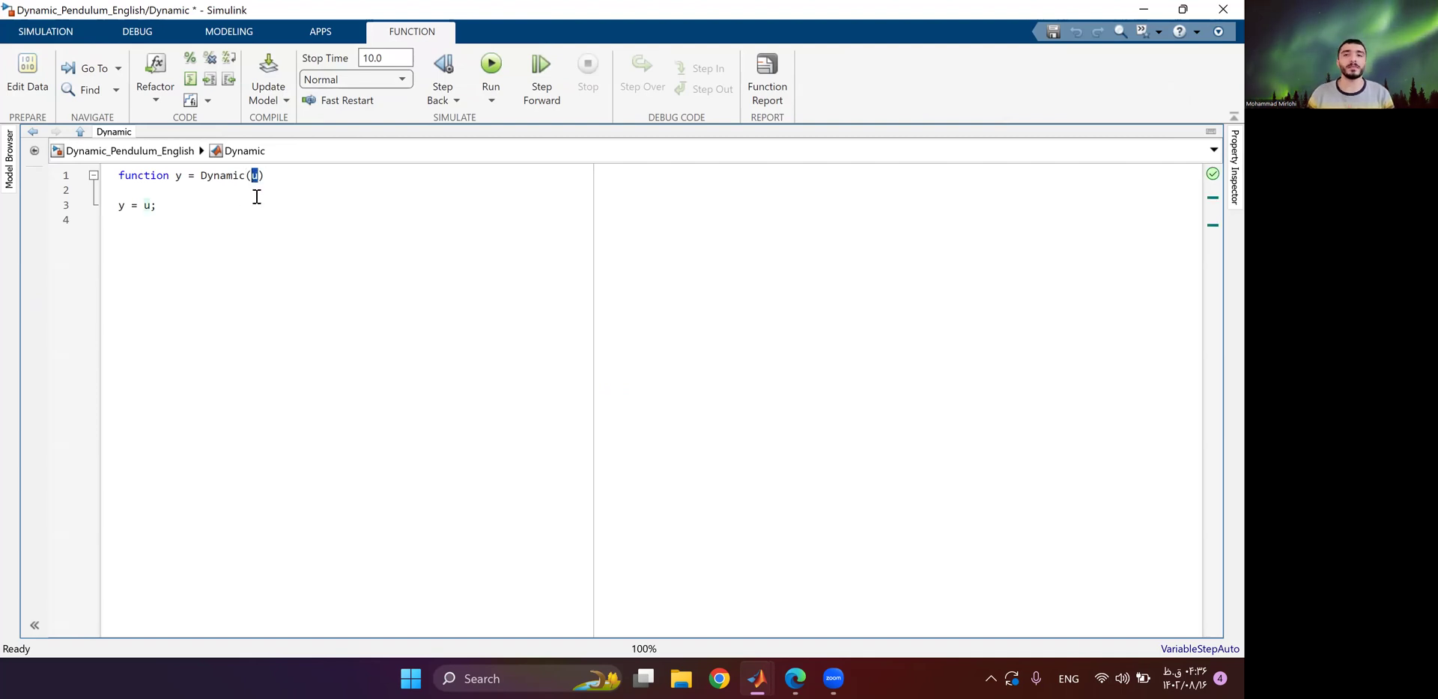
type("X")
type(", ta")
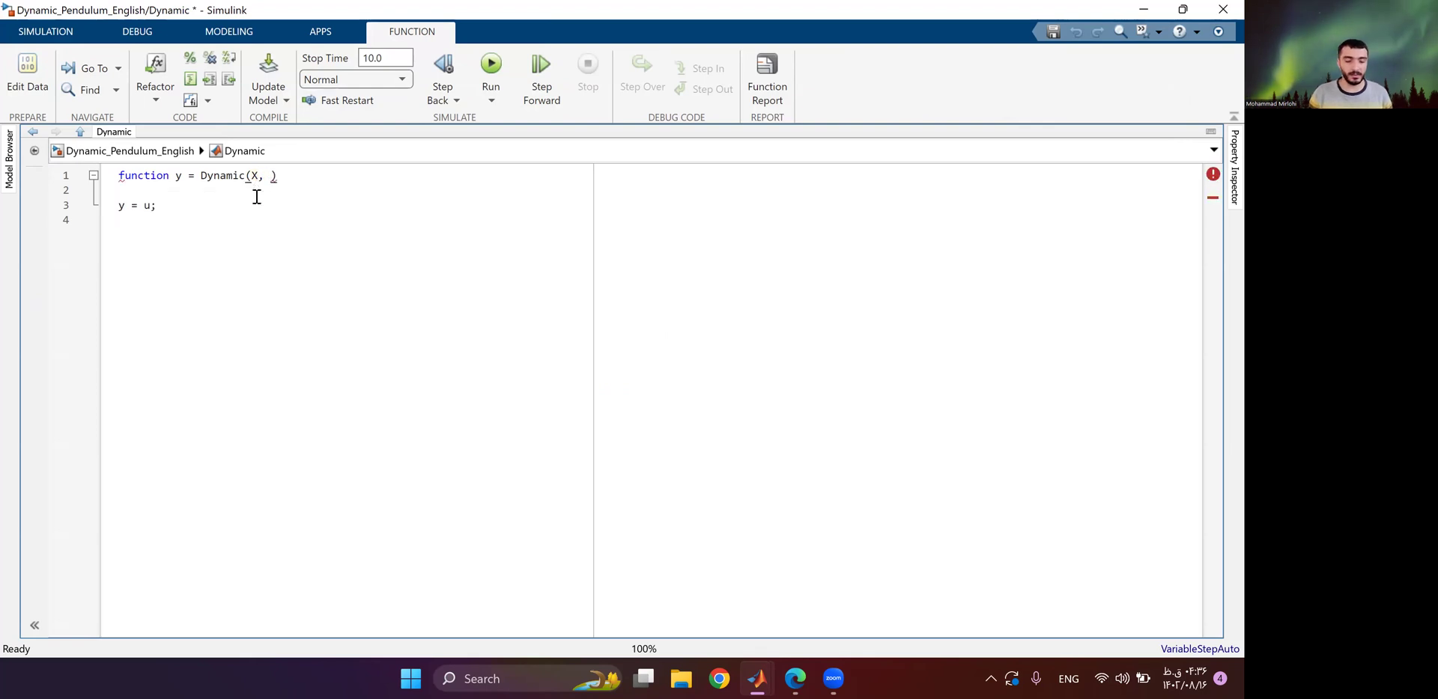
type("u")
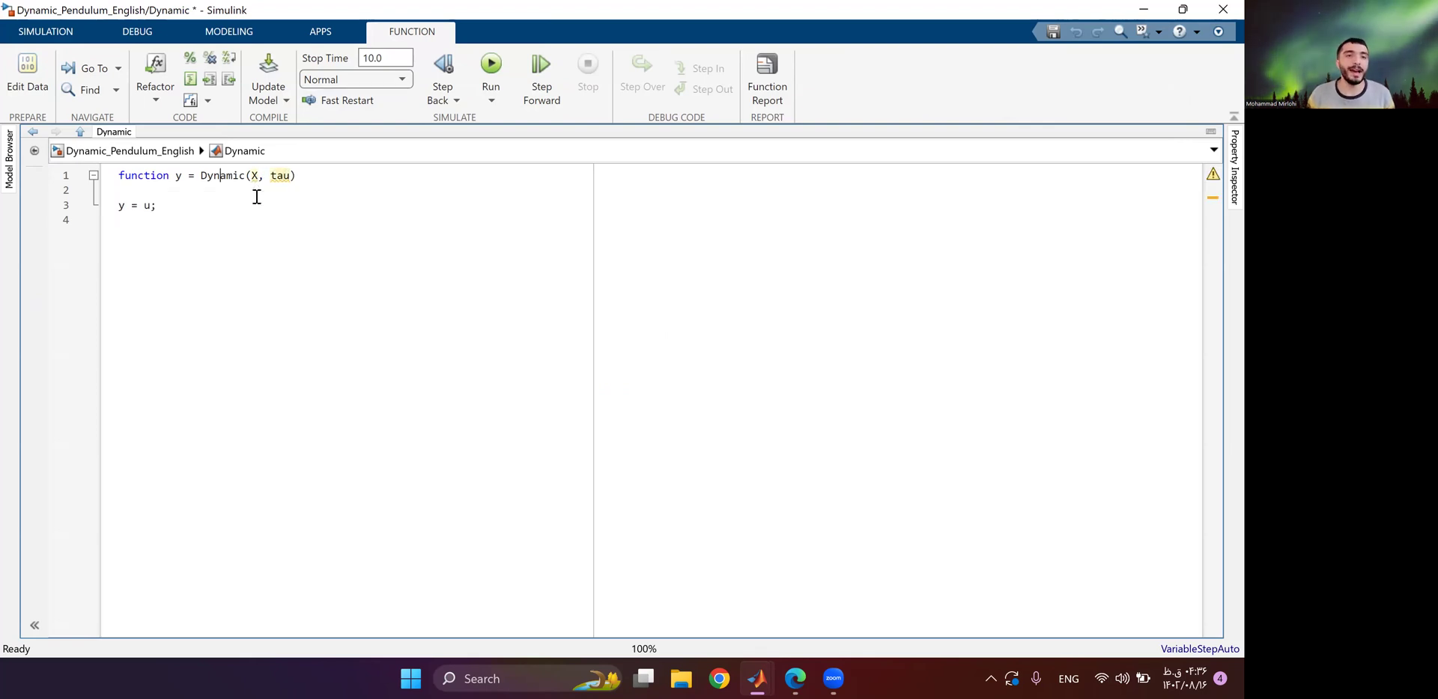
key("BackSpace")
type("Xd")
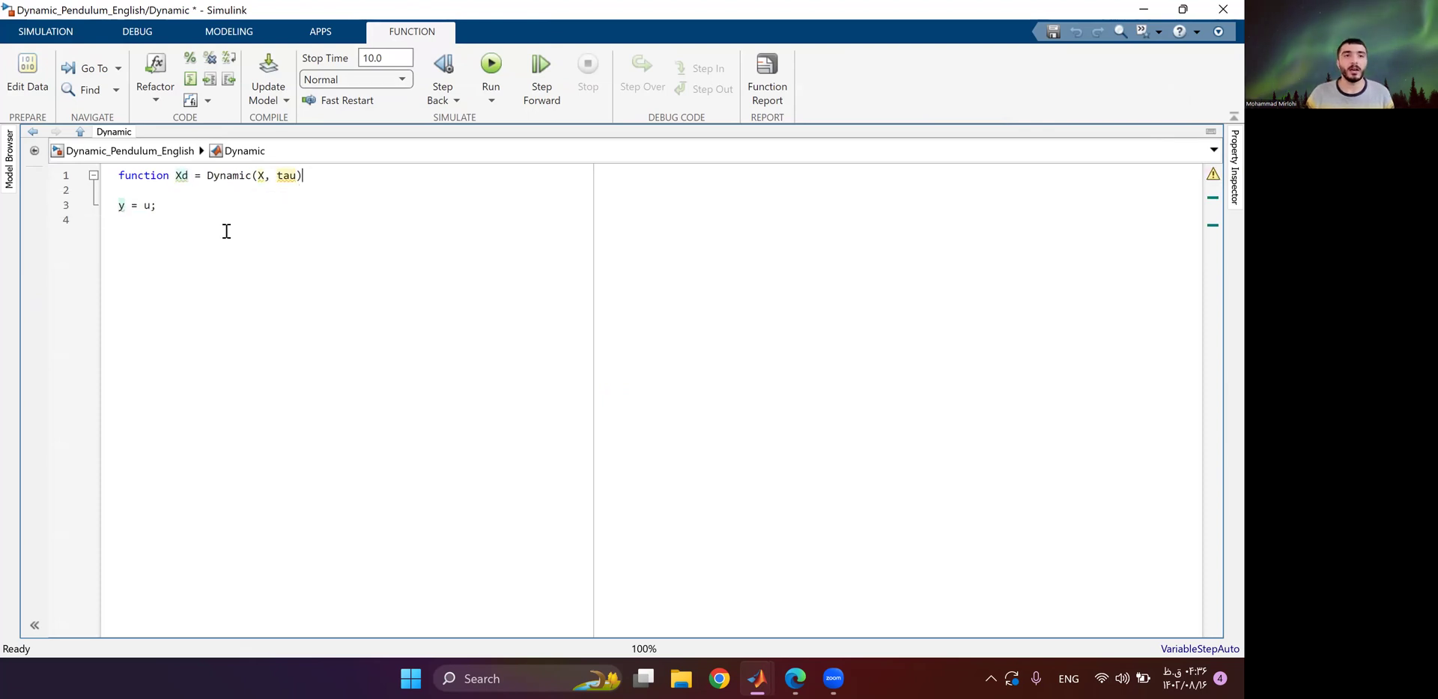
Select the y = u placeholder line and snap Simulink to the right half of the screen.
triple_click(221, 202)
left_click(221, 202)
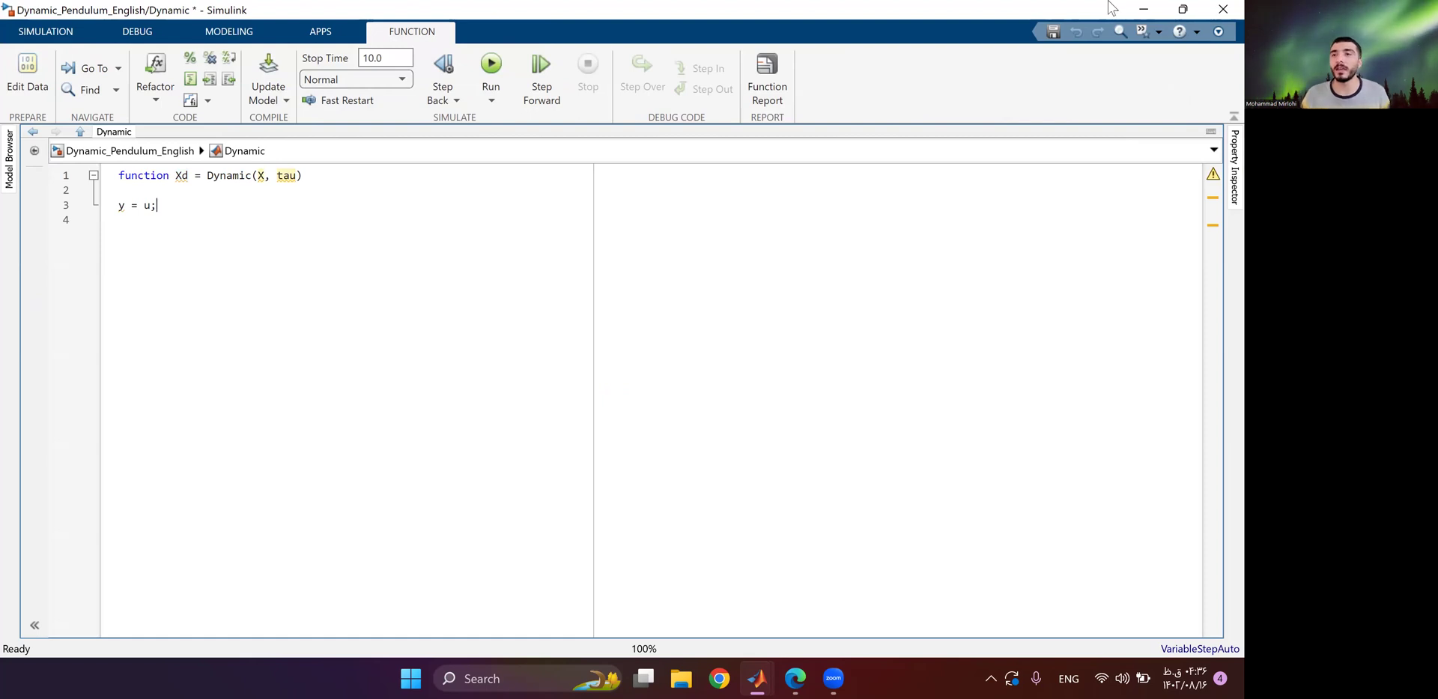
mouse_move(1196, 9)
left_click(1114, 41)
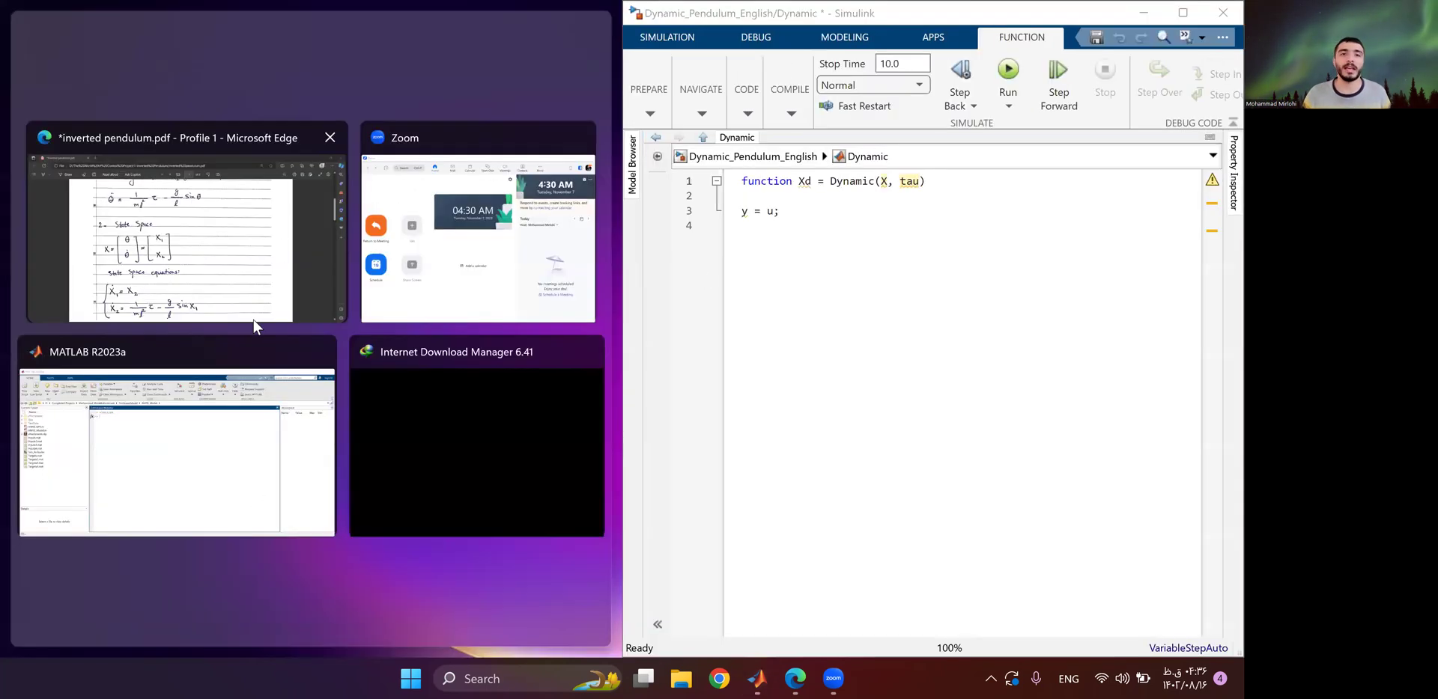
Put the PDF notes on the left, then replace y = u with Xd1 = X(2) and an Xd2 skeleton.
left_click(255, 324)
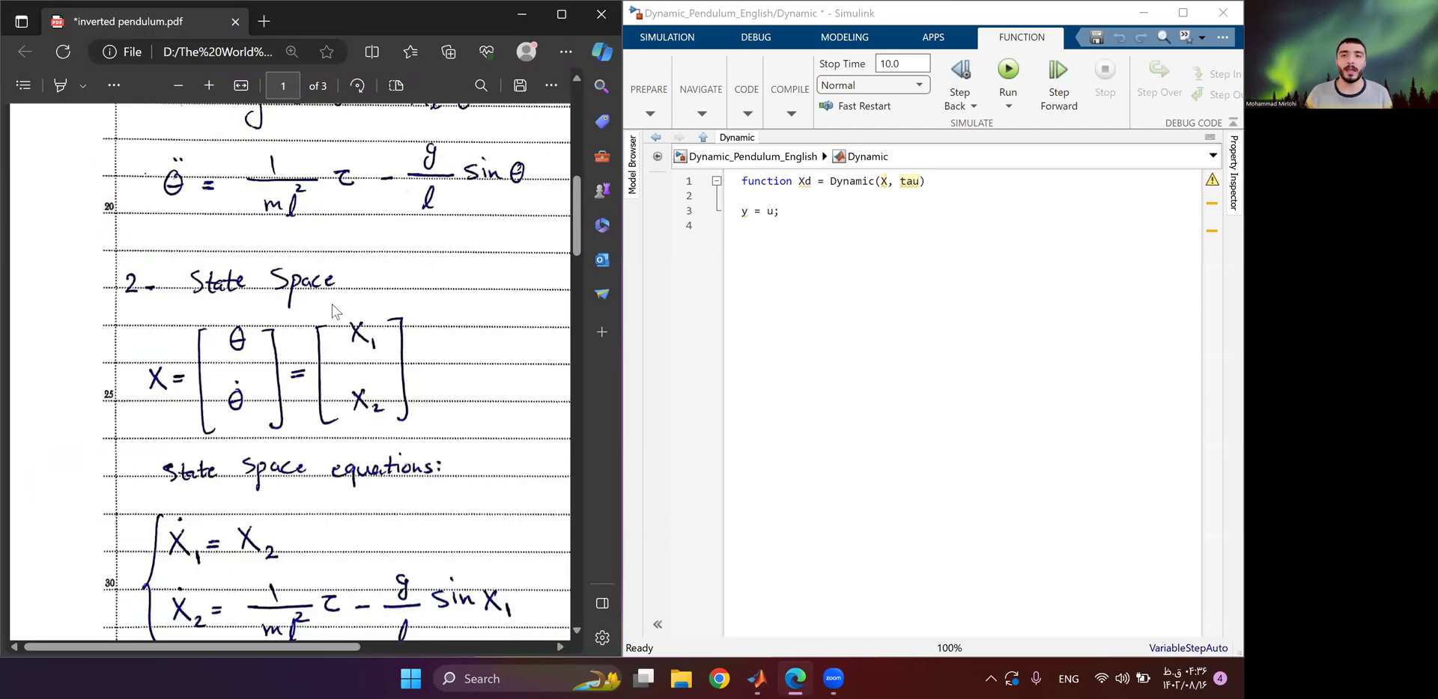
left_click(802, 208)
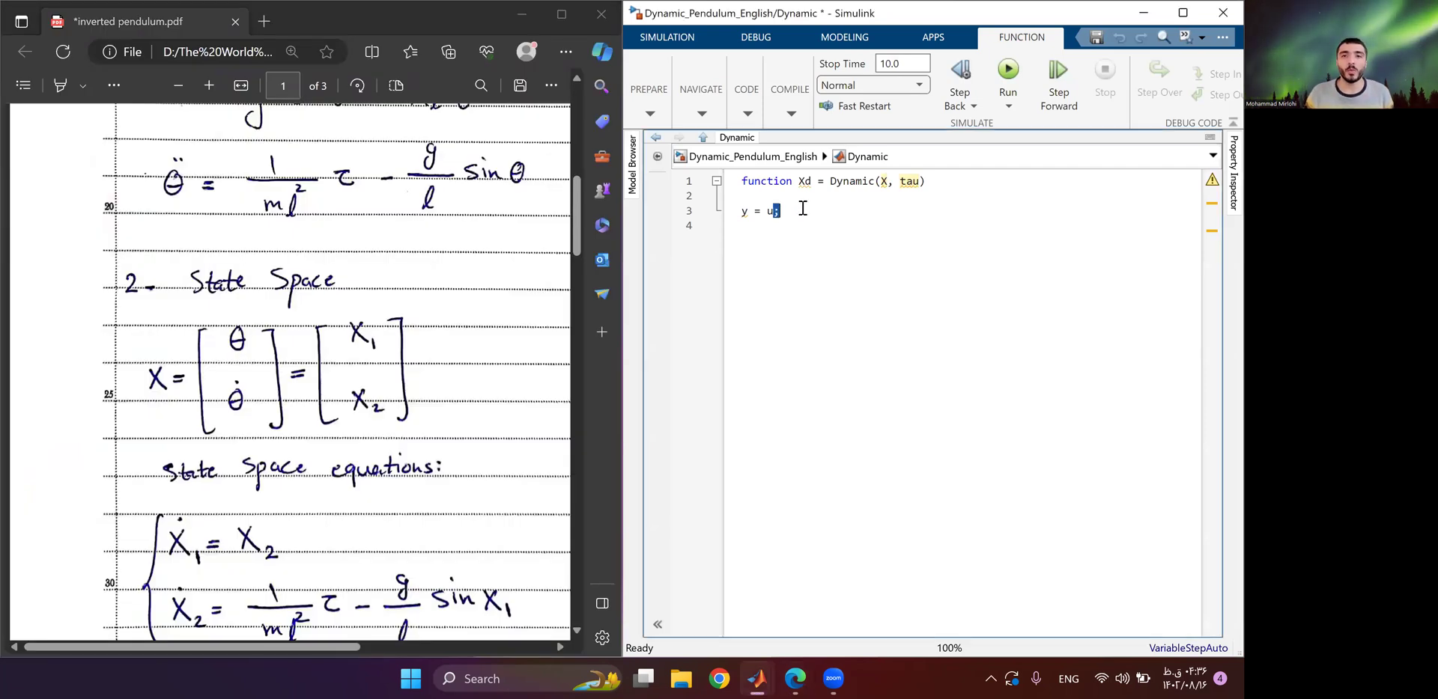
key("shift+Home")
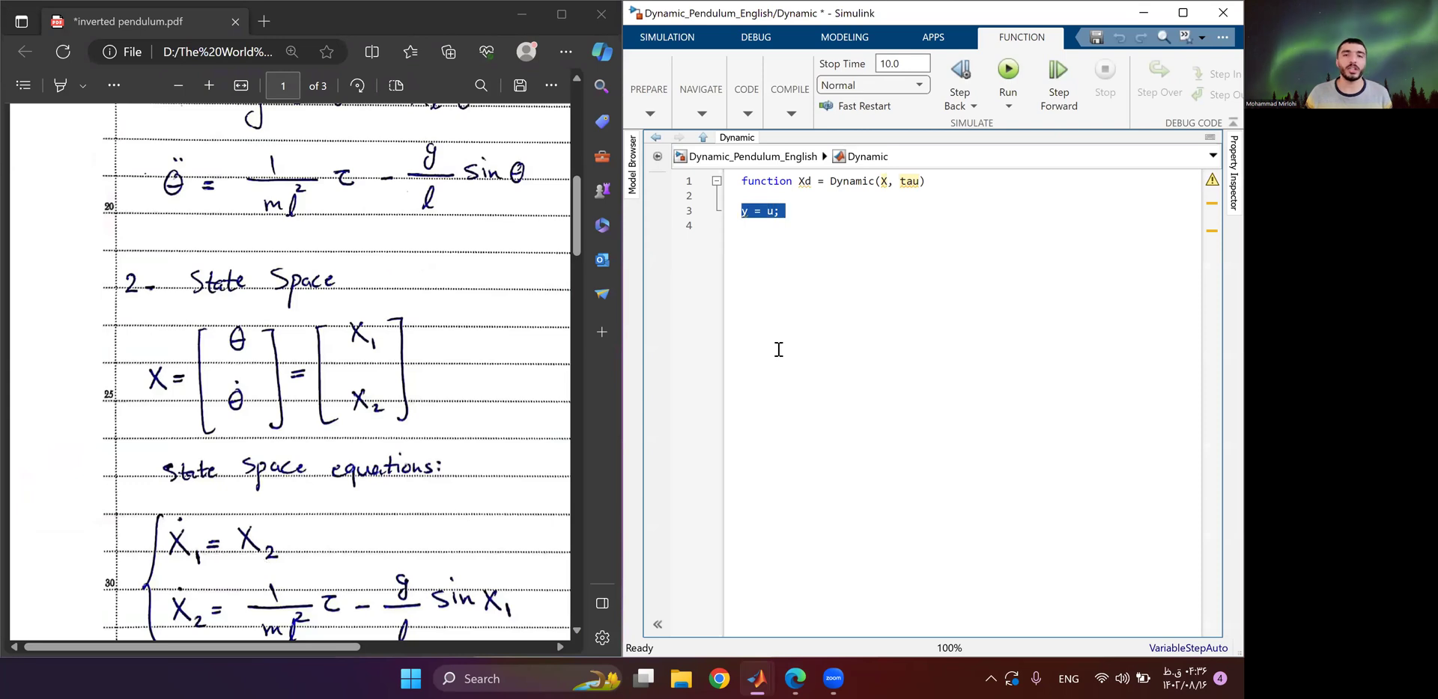
type("X")
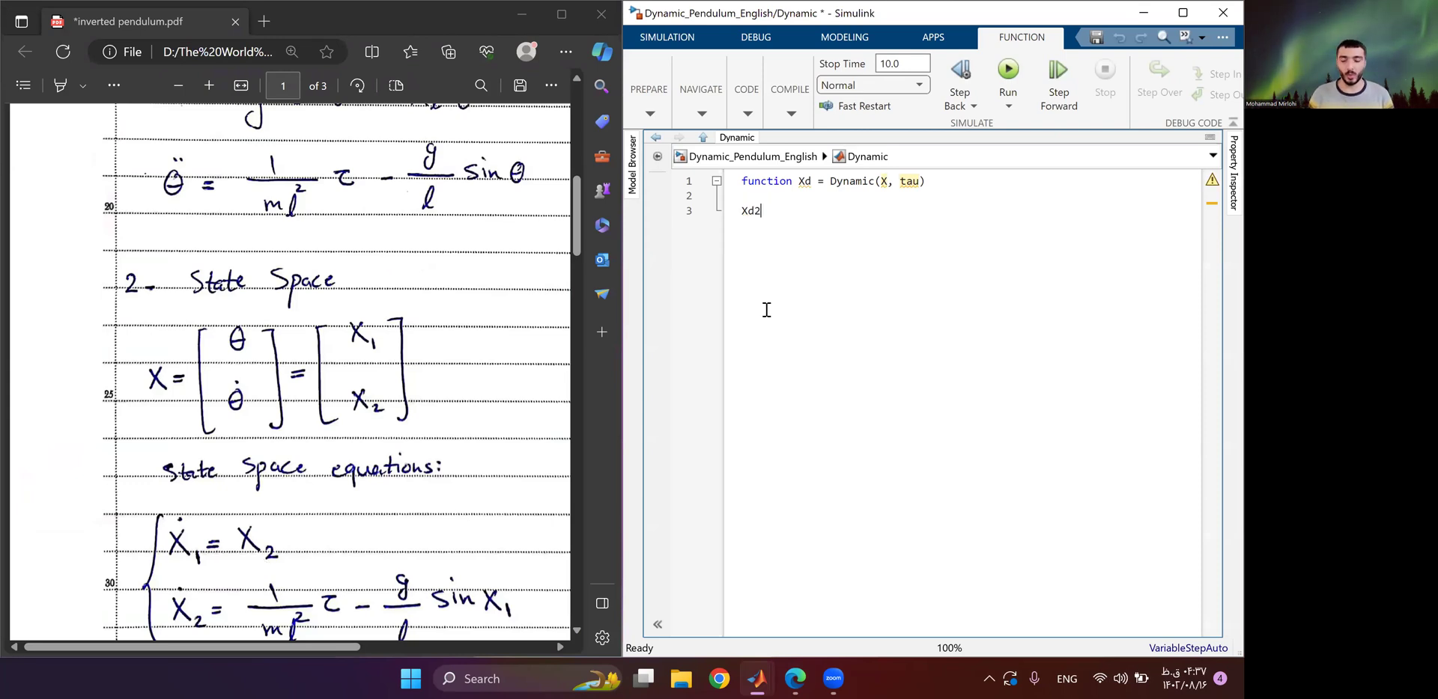
type("d1 = X")
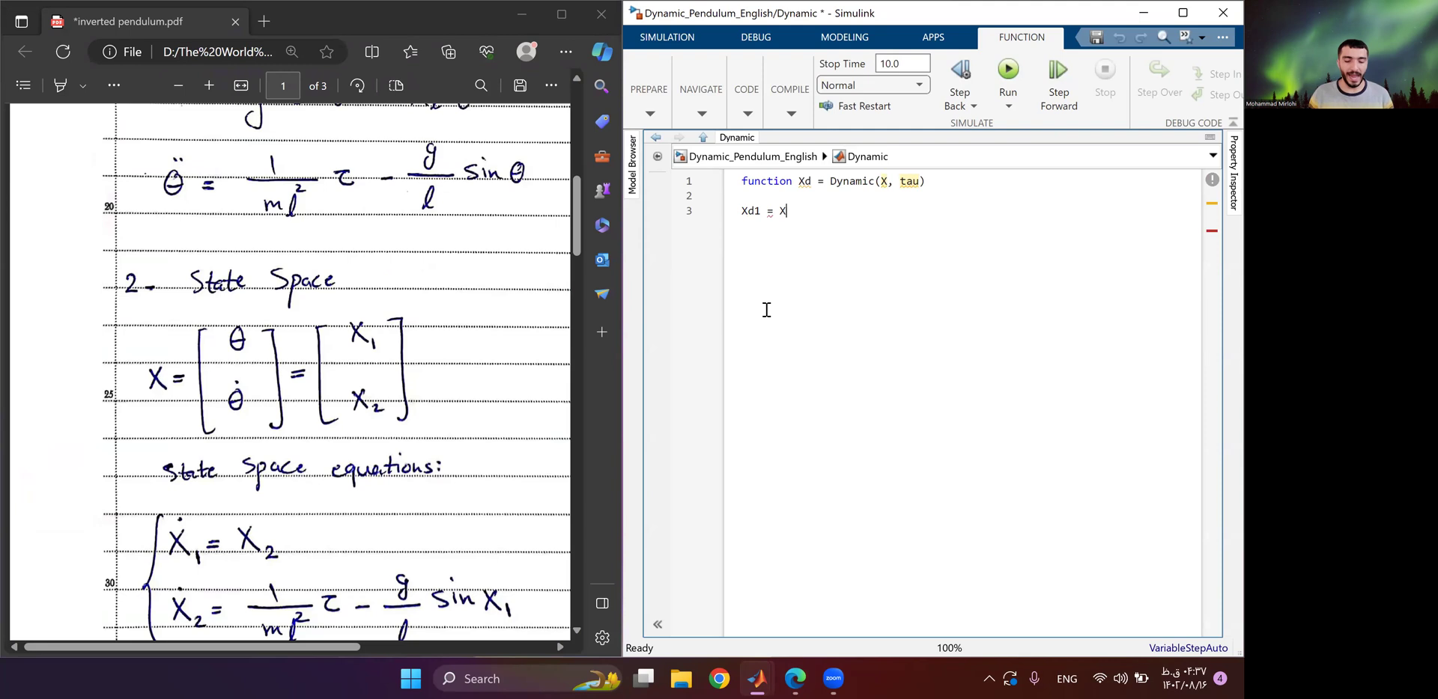
type("()2)")
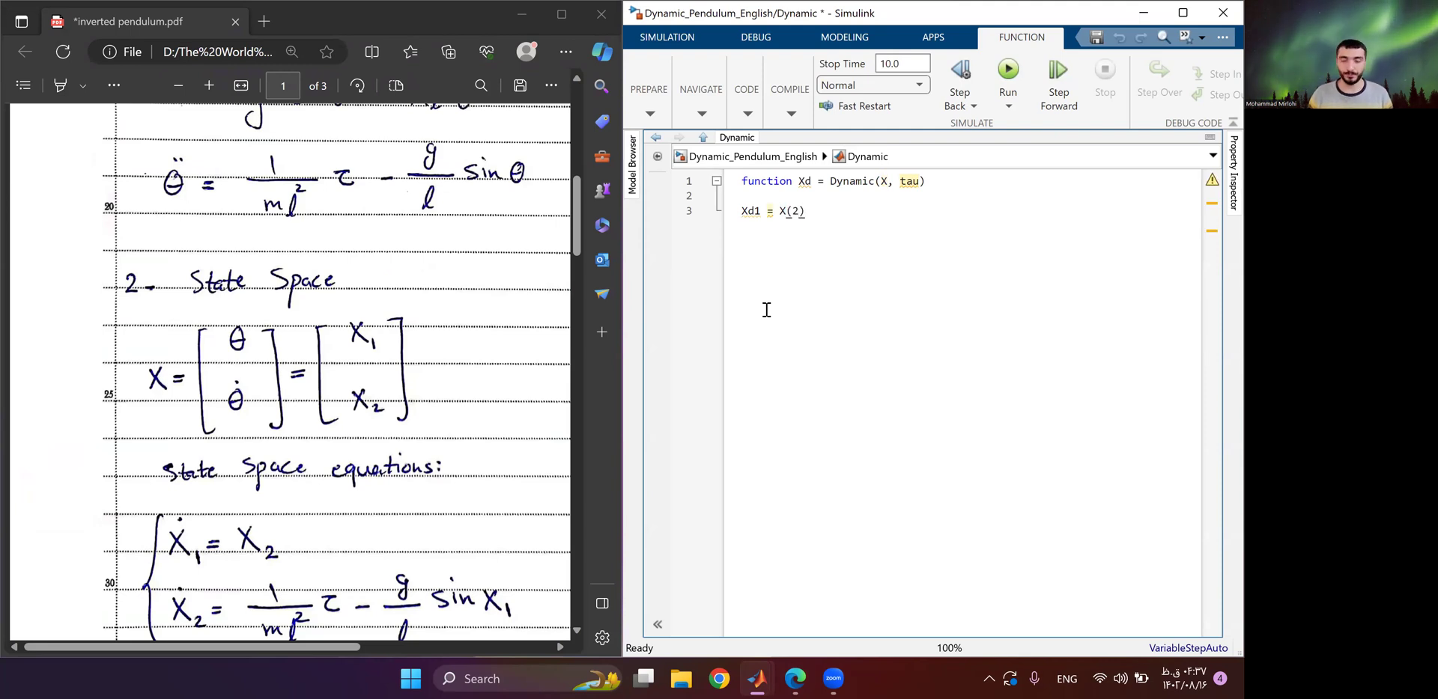
type("d2")
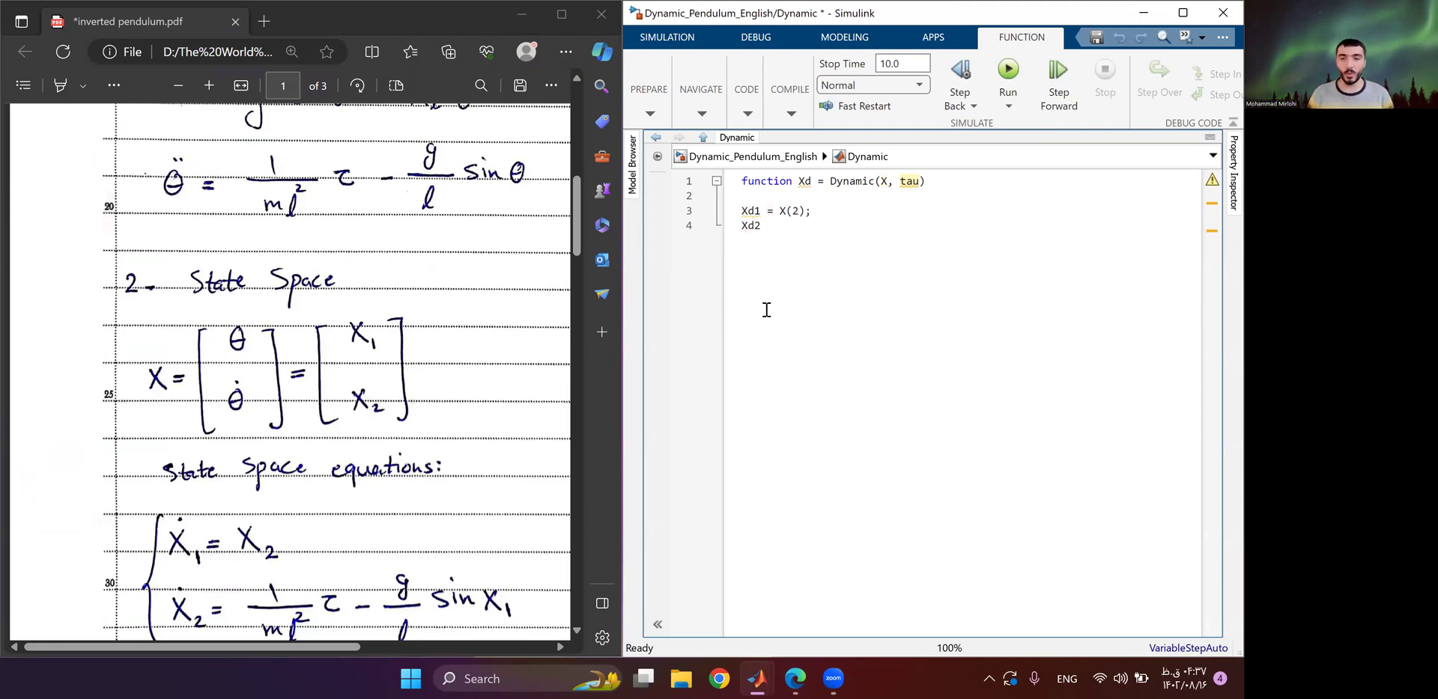
type(" = X(")
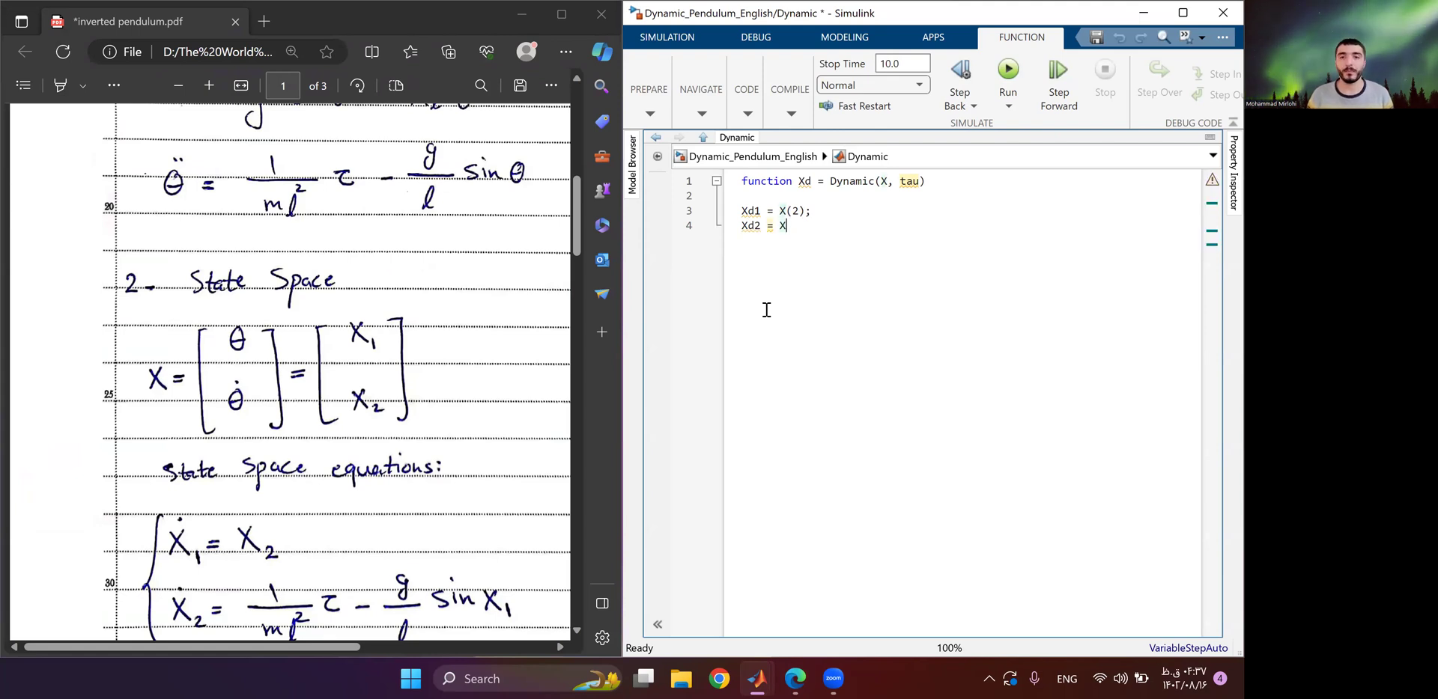
key("BackSpace")
type("*")
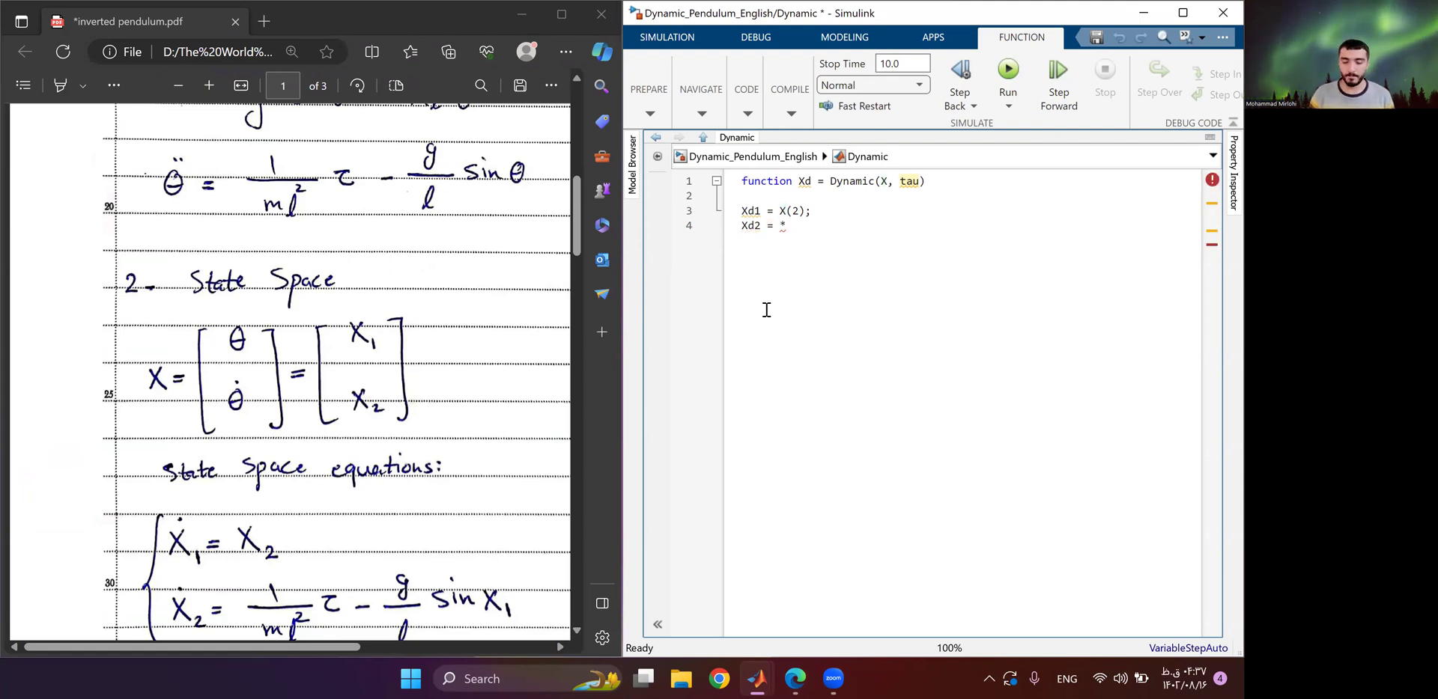
key("BackSpace")
type("()- ()")
key("Left")
key("Left")
key("Left")
key("Left")
key("End")
type(";")
Complete Xd2 = ((1/(m*l^2))*(tau)) - ((g/l)*(sin(X(1)))); and add Xd = [Xd1;Xd2];.
key("Left")
key("Left")
key("Left")
key("Left")
key("Left")
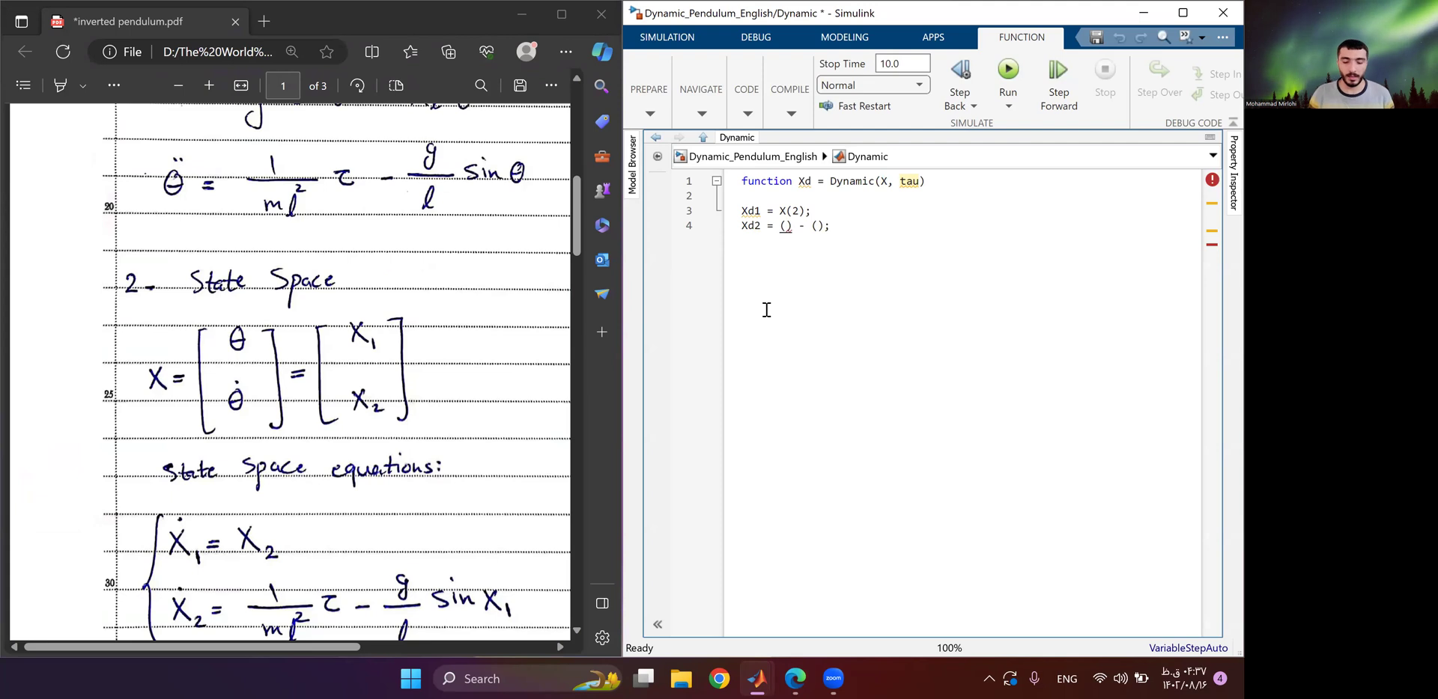
type("()*(")
key("Left")
key("Left")
key("Left")
type("1/")
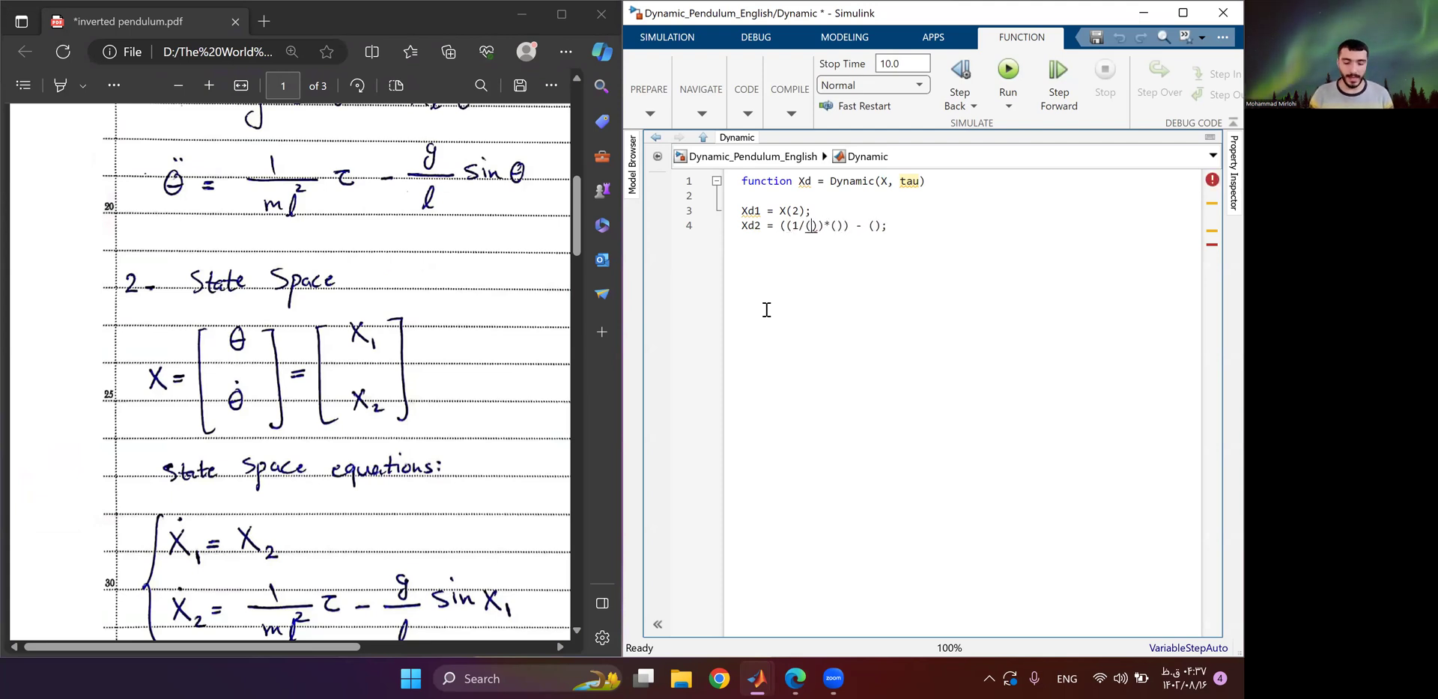
type("(m*l^2")
key("Right")
key("Right")
key("Right")
key("Right")
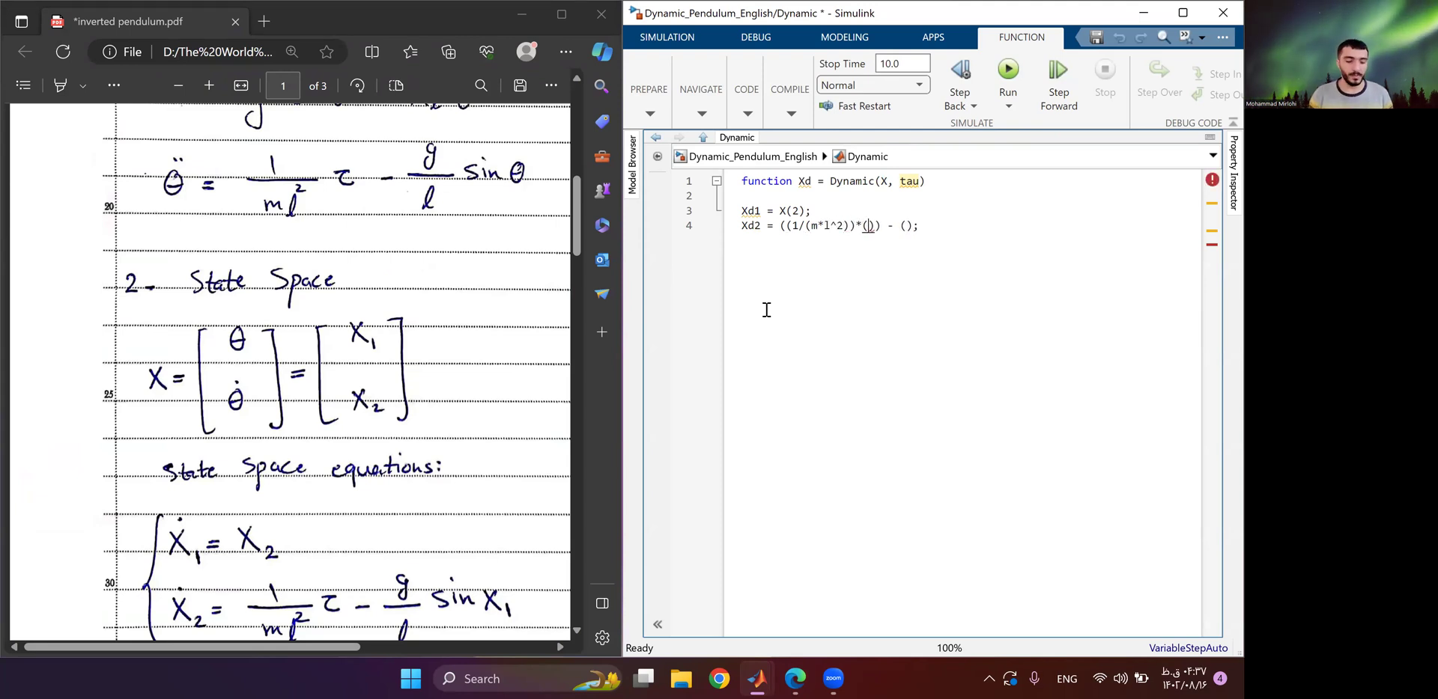
type("tau)) - ")
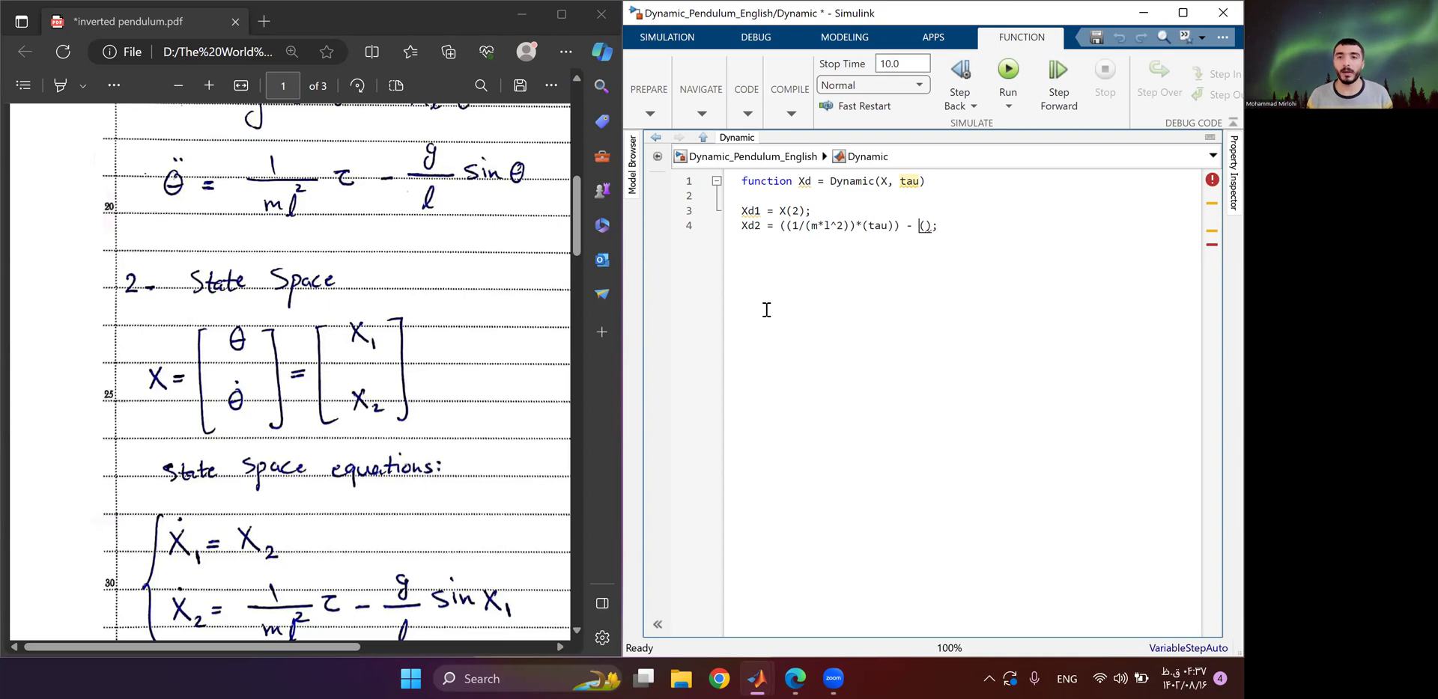
type("(()*(")
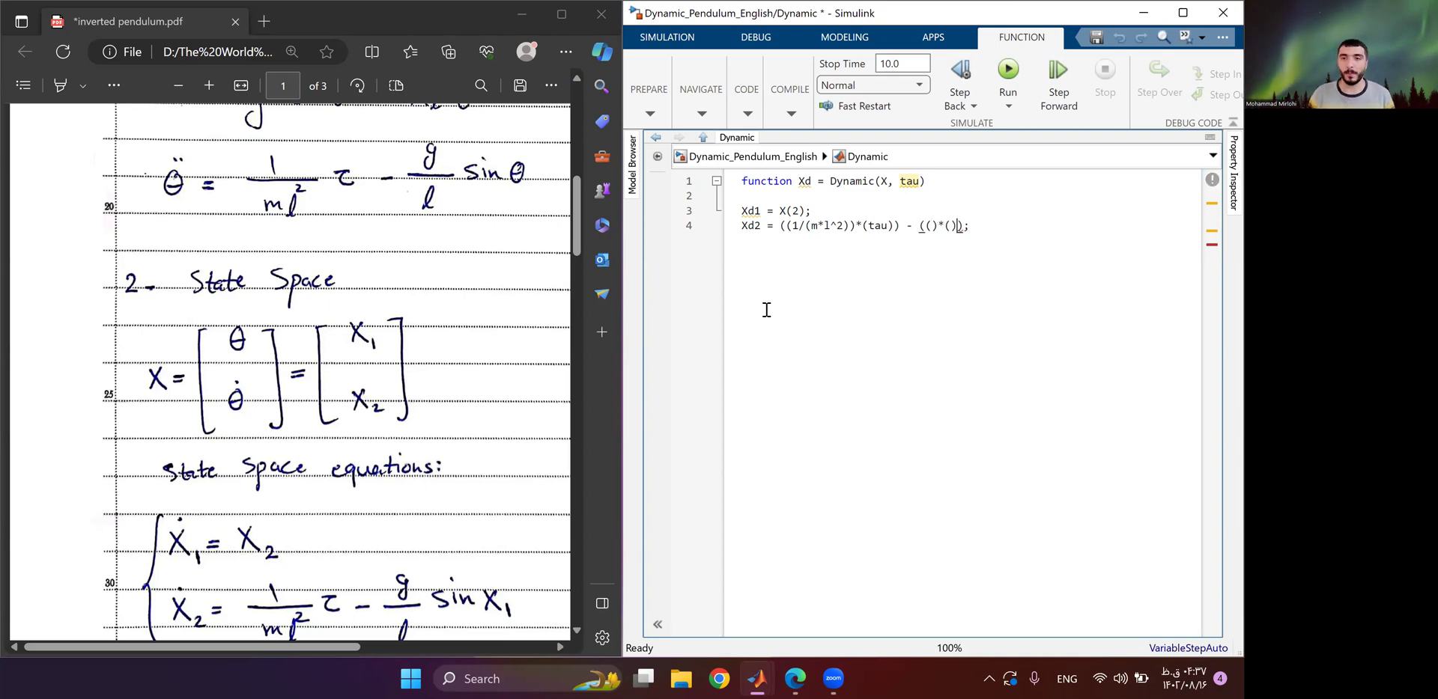
key("Left")
key("Left")
key("Left")
type("g/l")
key("Right")
key("Right")
key("Right")
type("sin(")
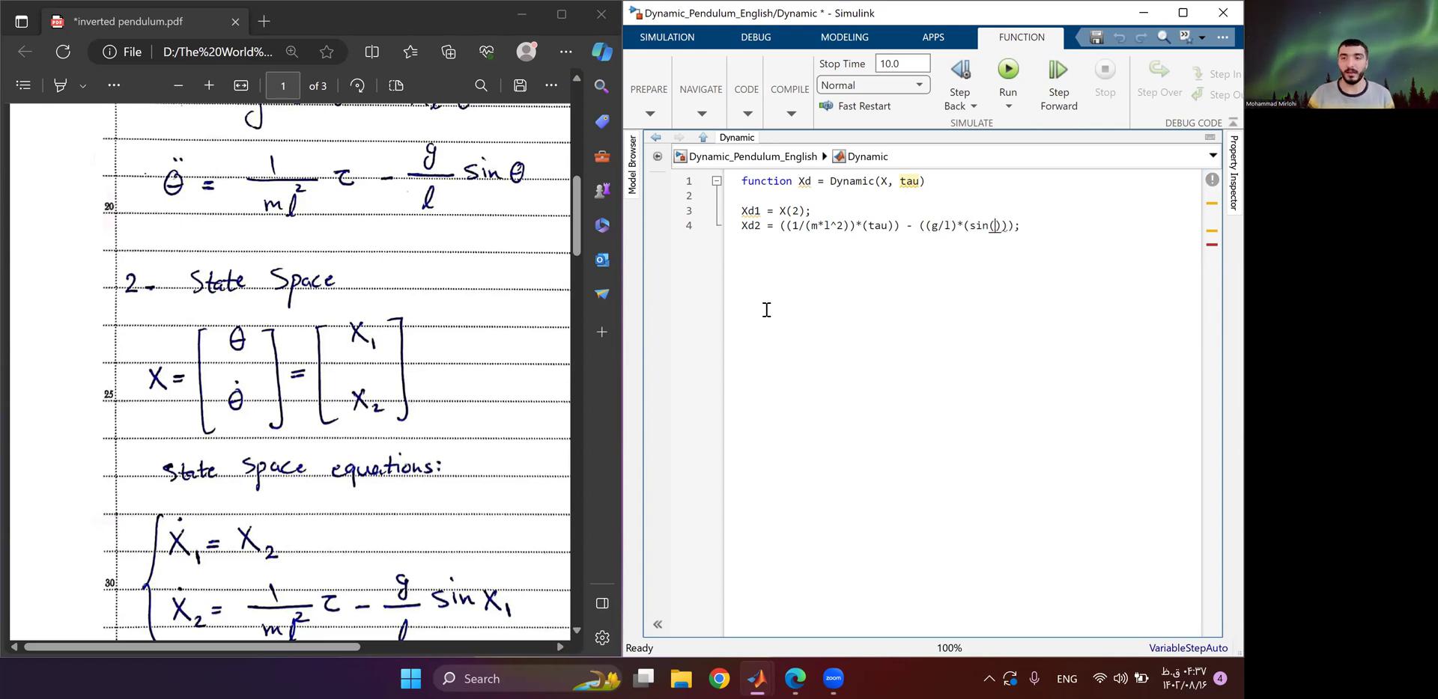
type("X(1")
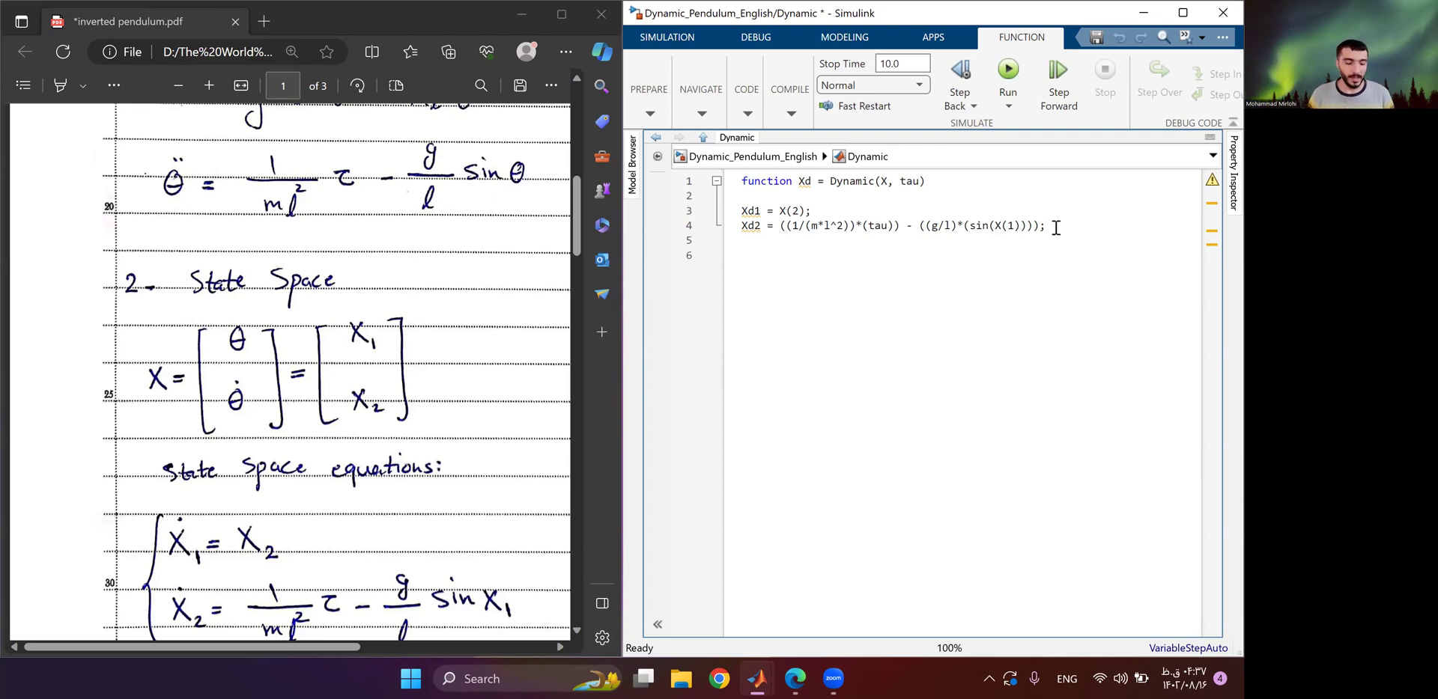
type("= []")
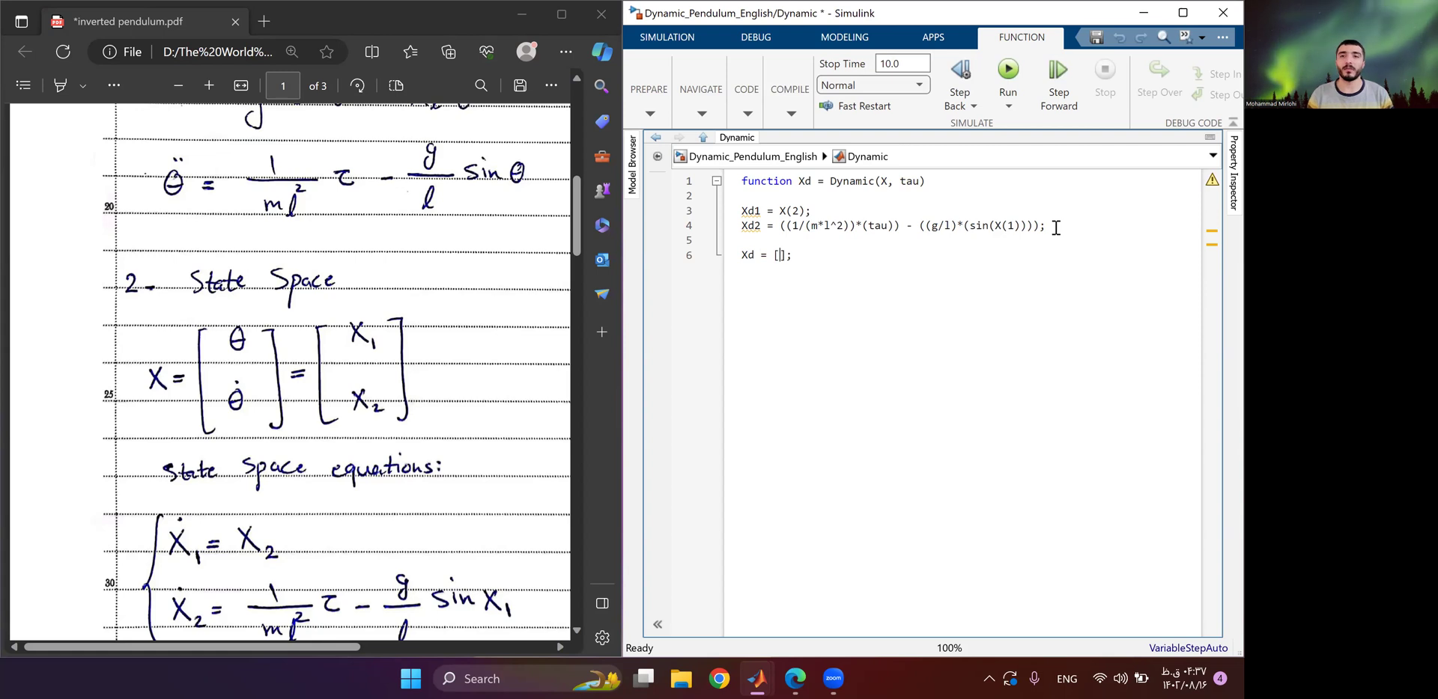
type("Xd1;Xd2")
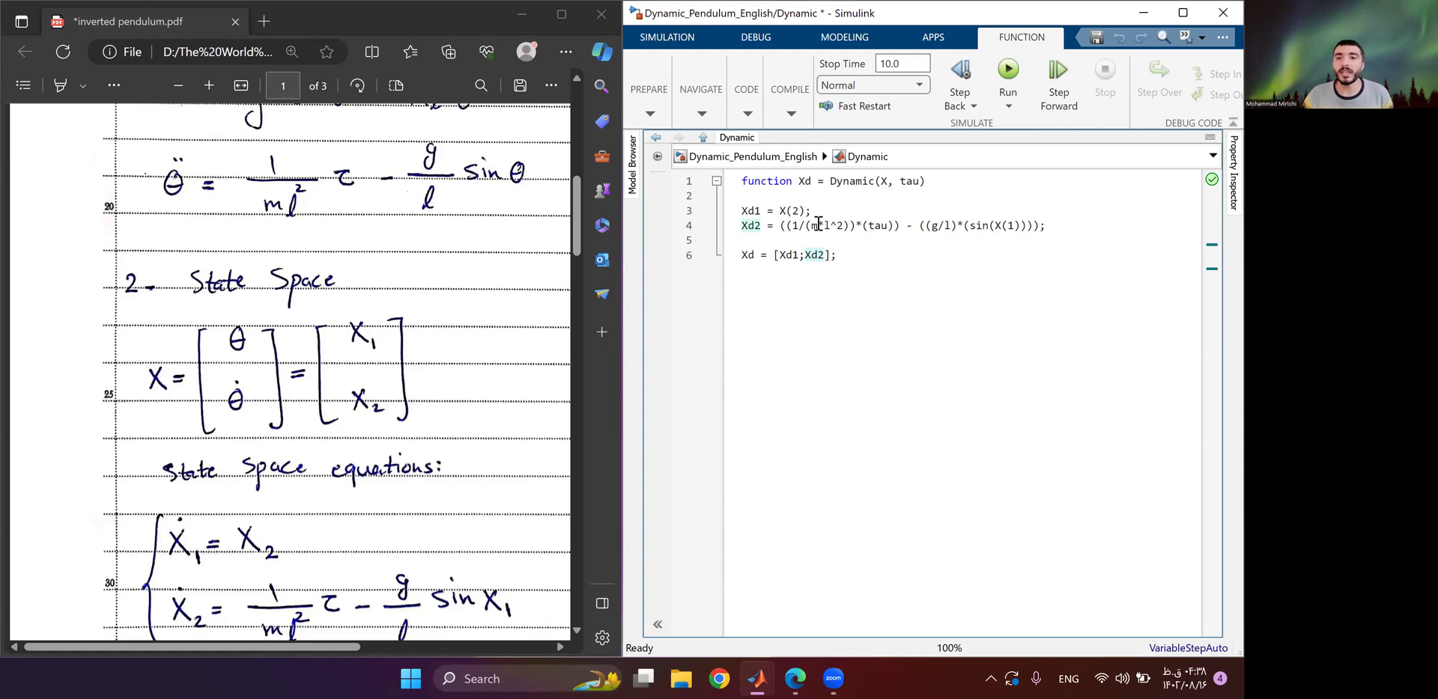
Add params to the header and define m = params(1), g = params(2), l = params(3).
left_click_drag(837, 225, 824, 225)
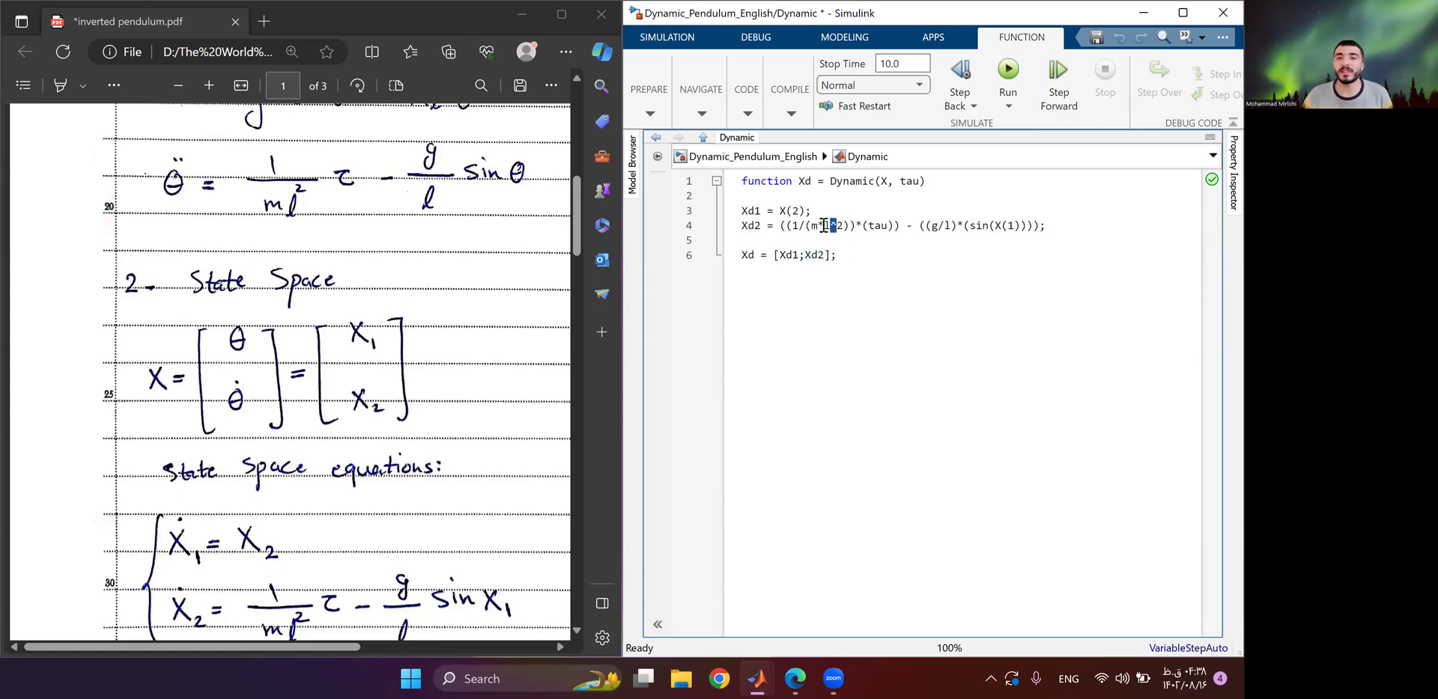
left_click(922, 181)
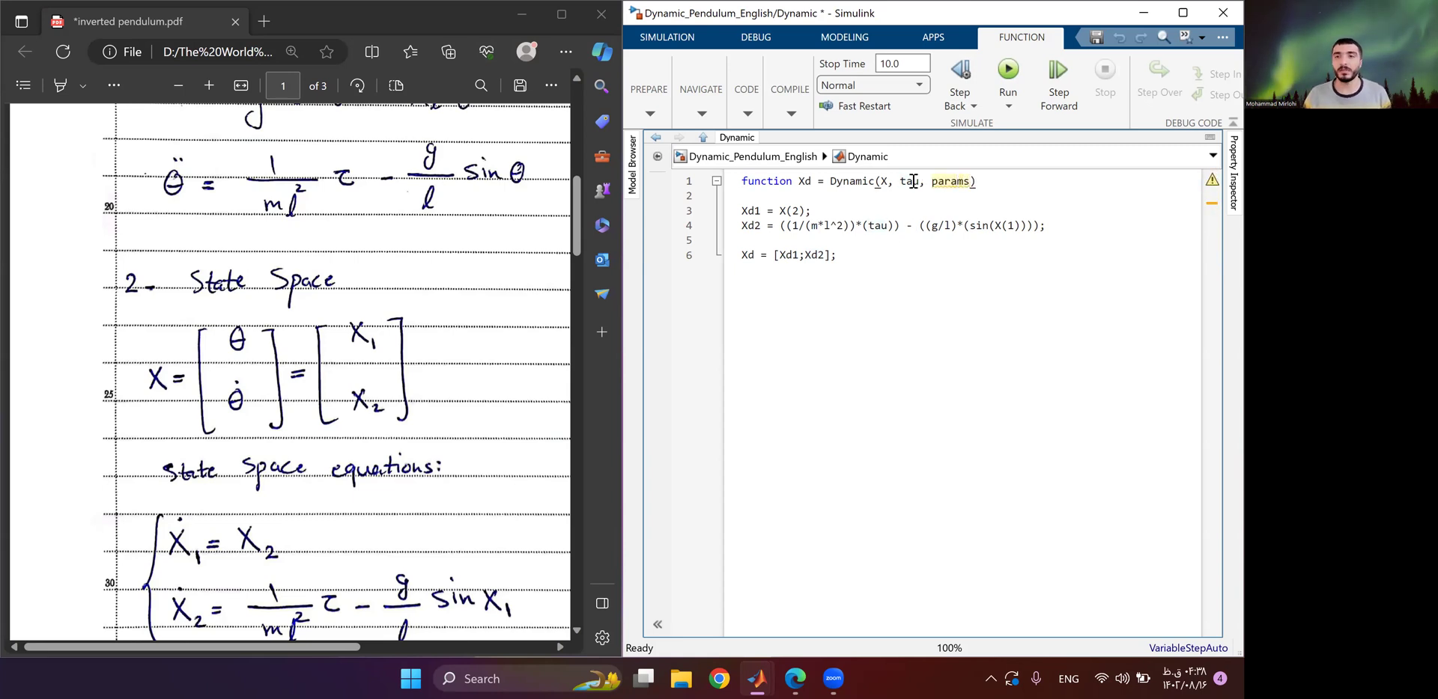
key("Return")
key("Return")
key("Return")
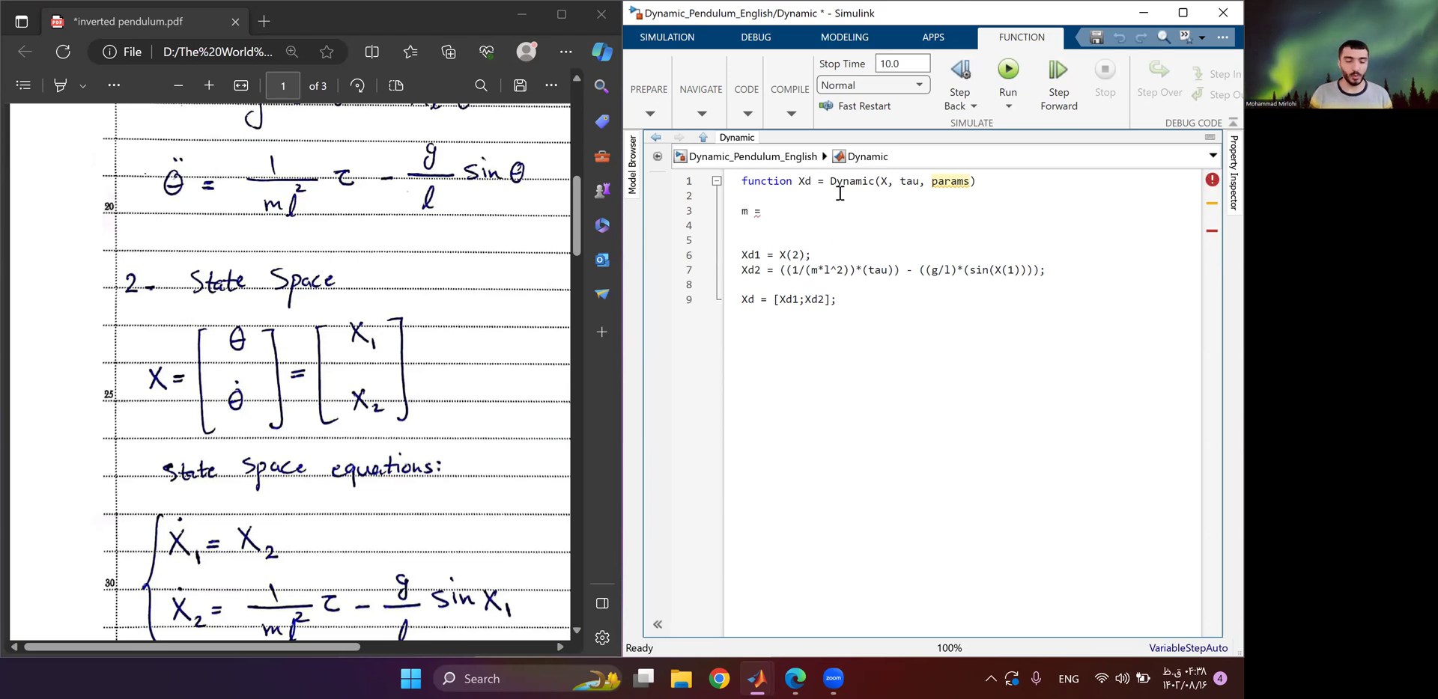
type("params(1);")
key("Return")
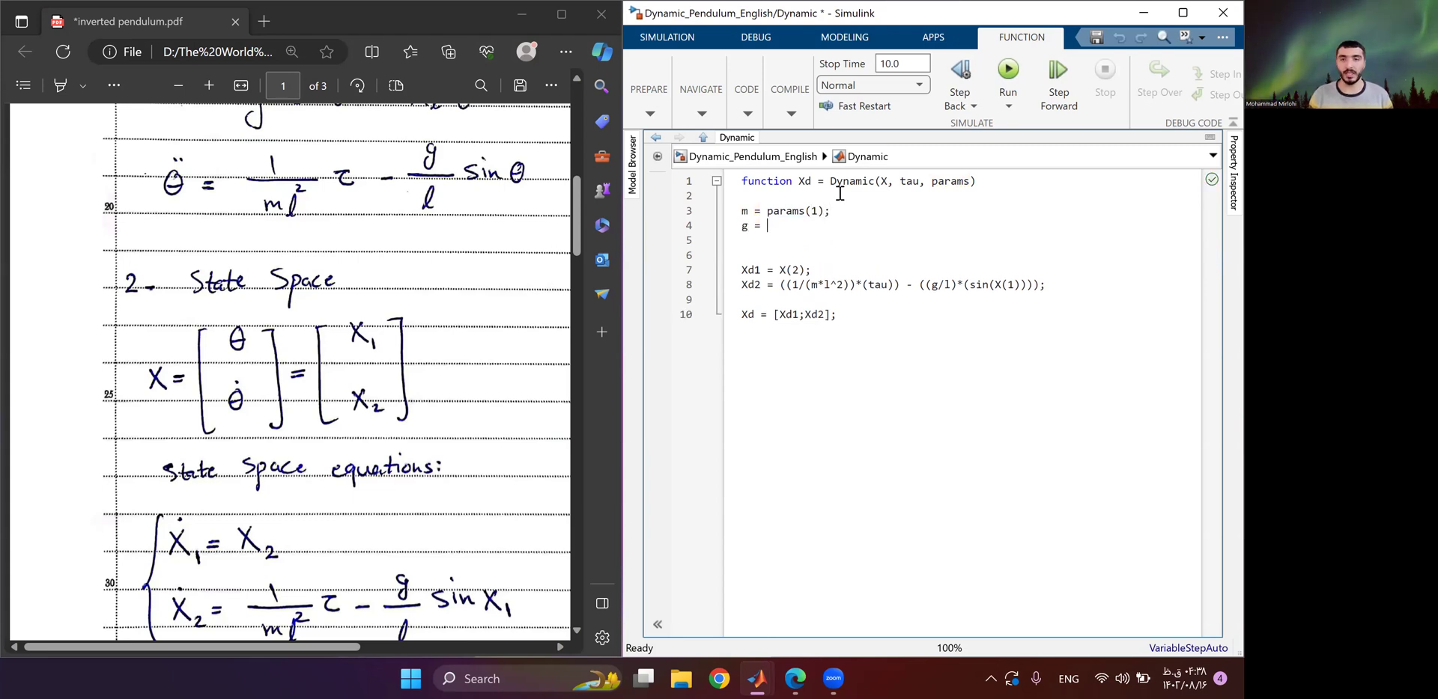
type("g = pa")
type("rams")
type("(0")
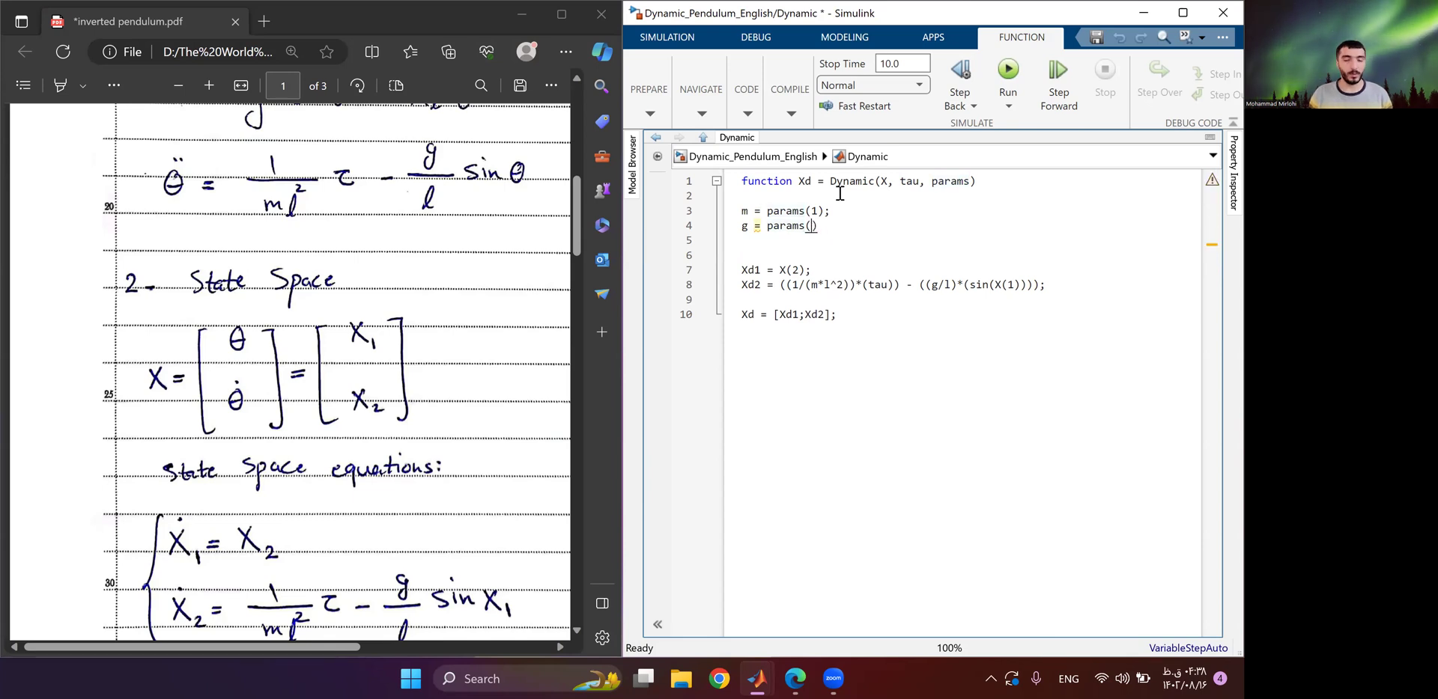
type(";")
key("Return")
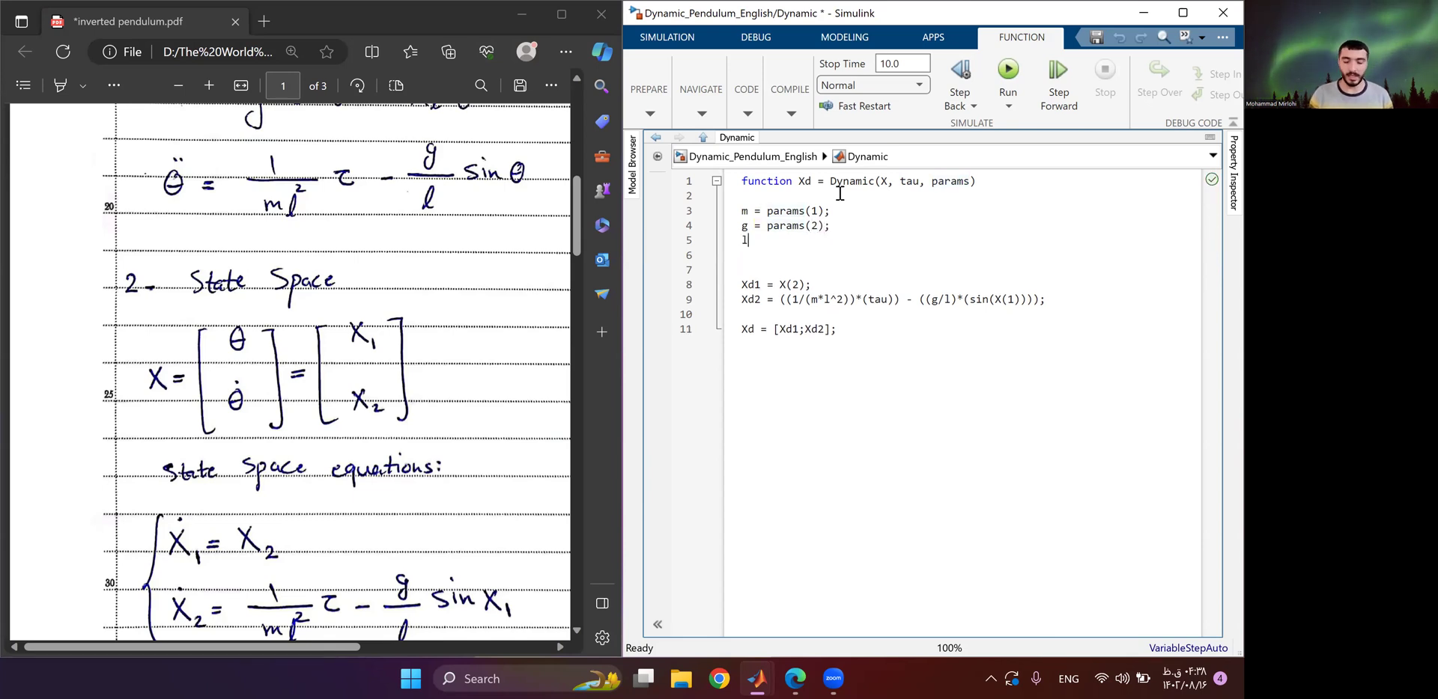
type("l = params(")
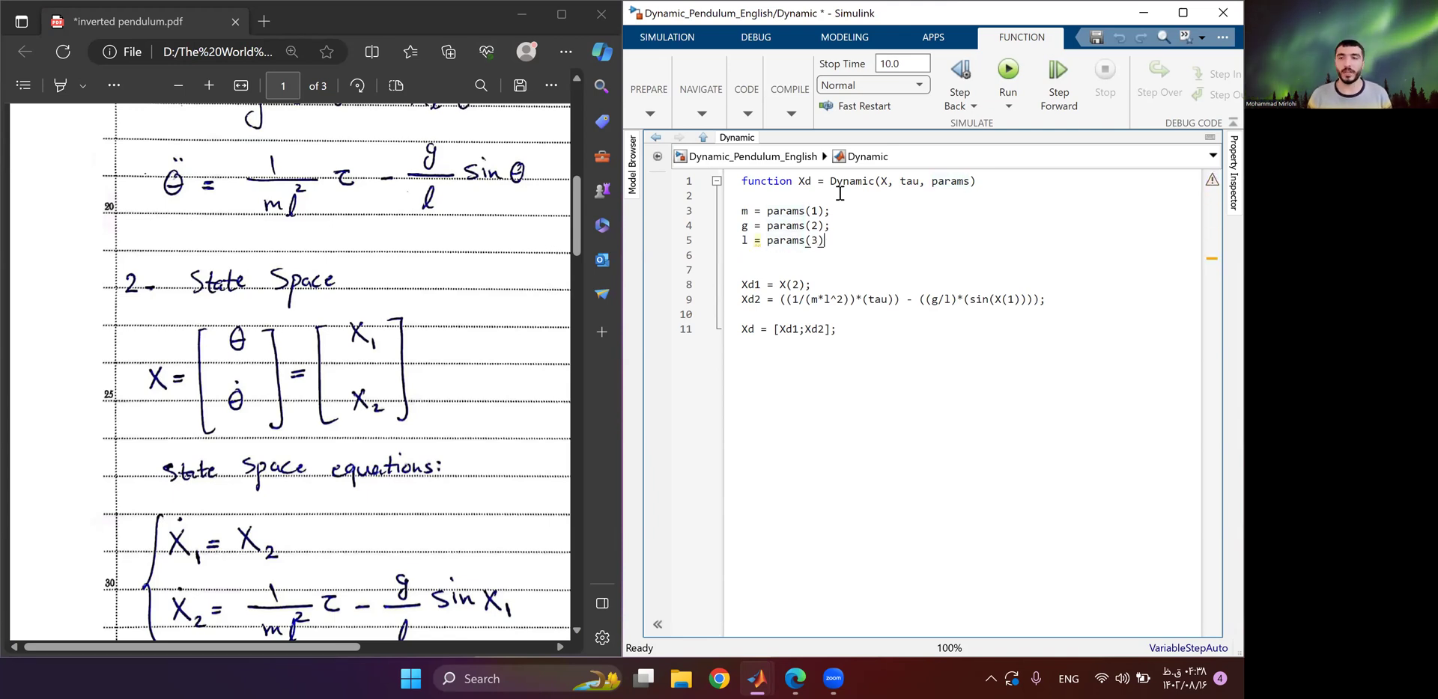
type("3);")
Save the Dynamic function, maximize the model window and enlarge the Dynamic block.
key("ctrl+s")
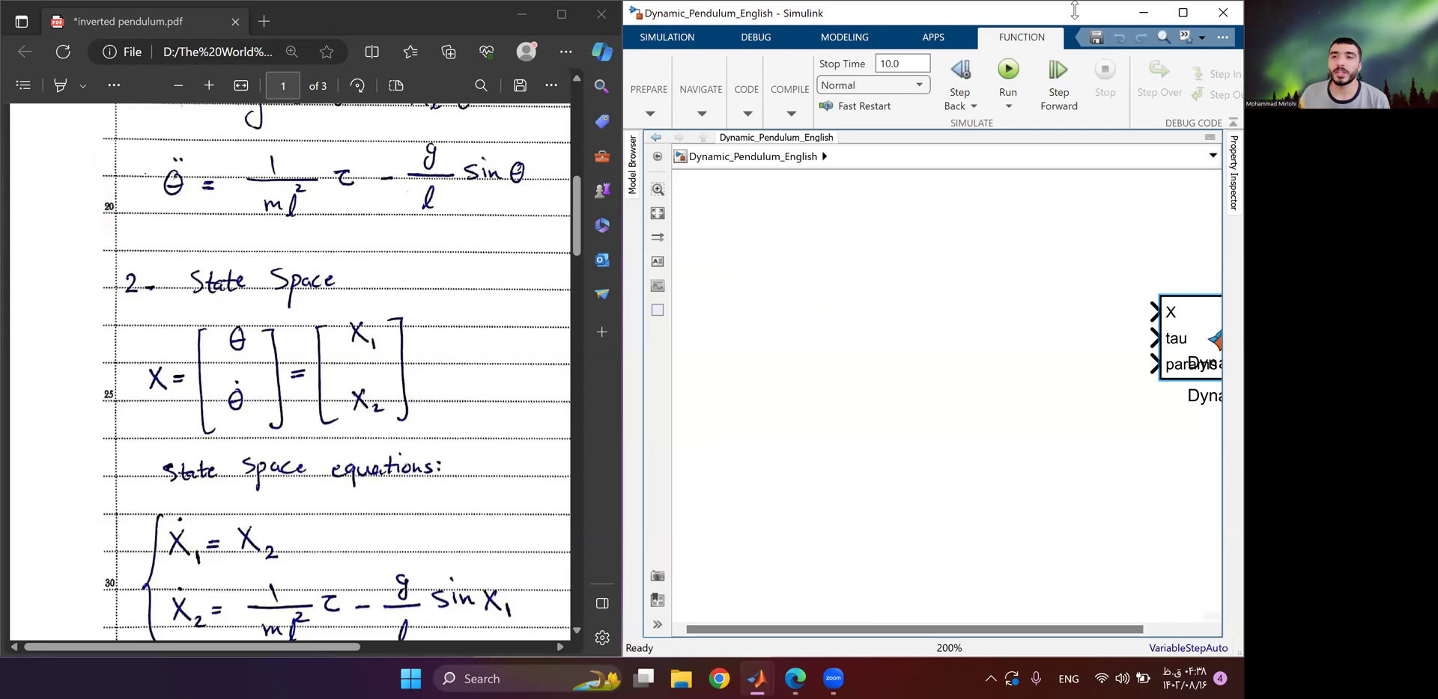
left_click(1183, 15)
left_click_drag(676, 366, 769, 402)
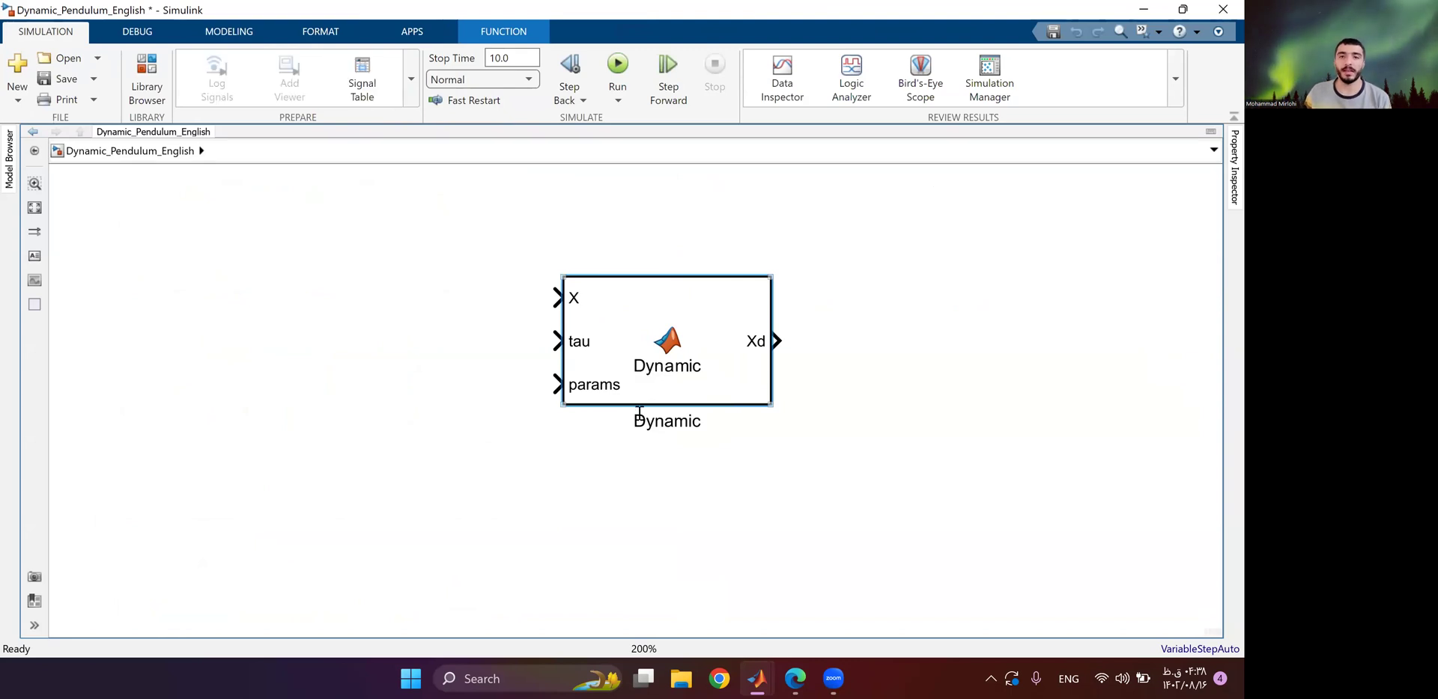
Insert a Constant block and copy it into three constants named m, g and l.
double_click(167, 367)
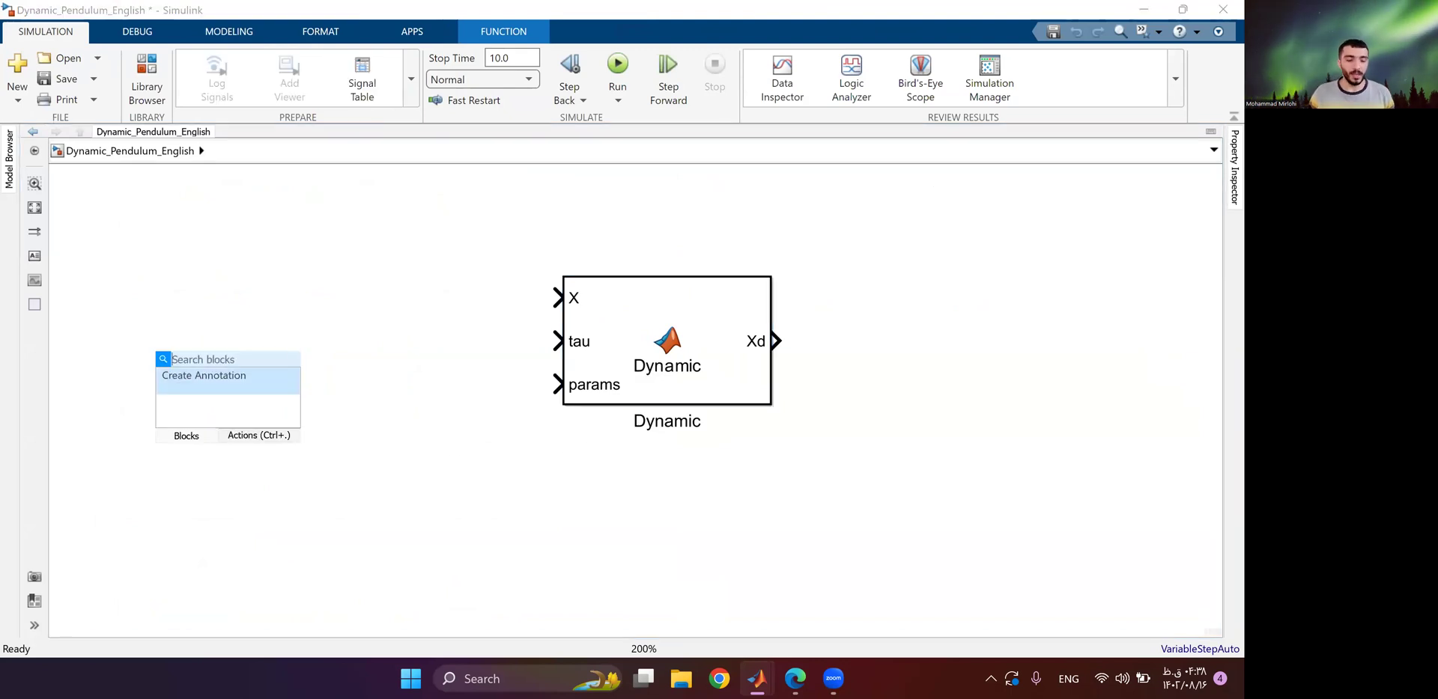
type("con")
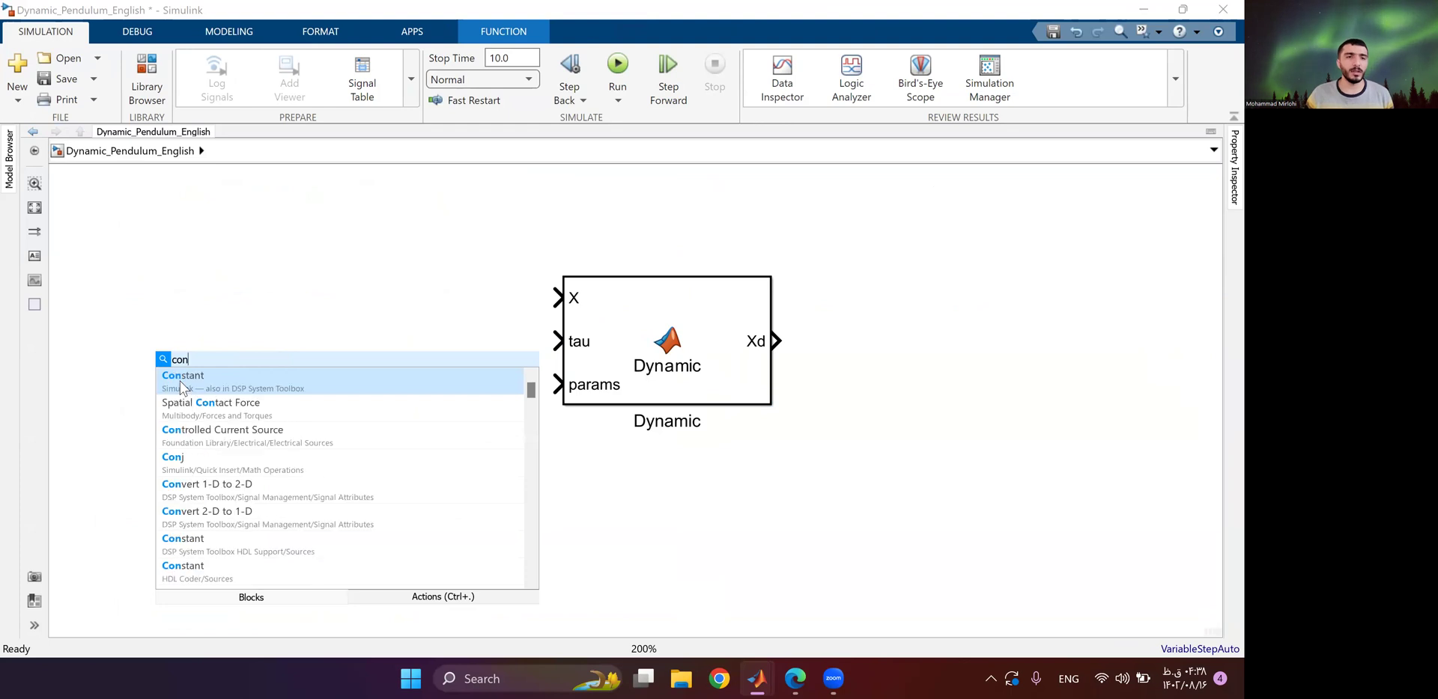
key("Return")
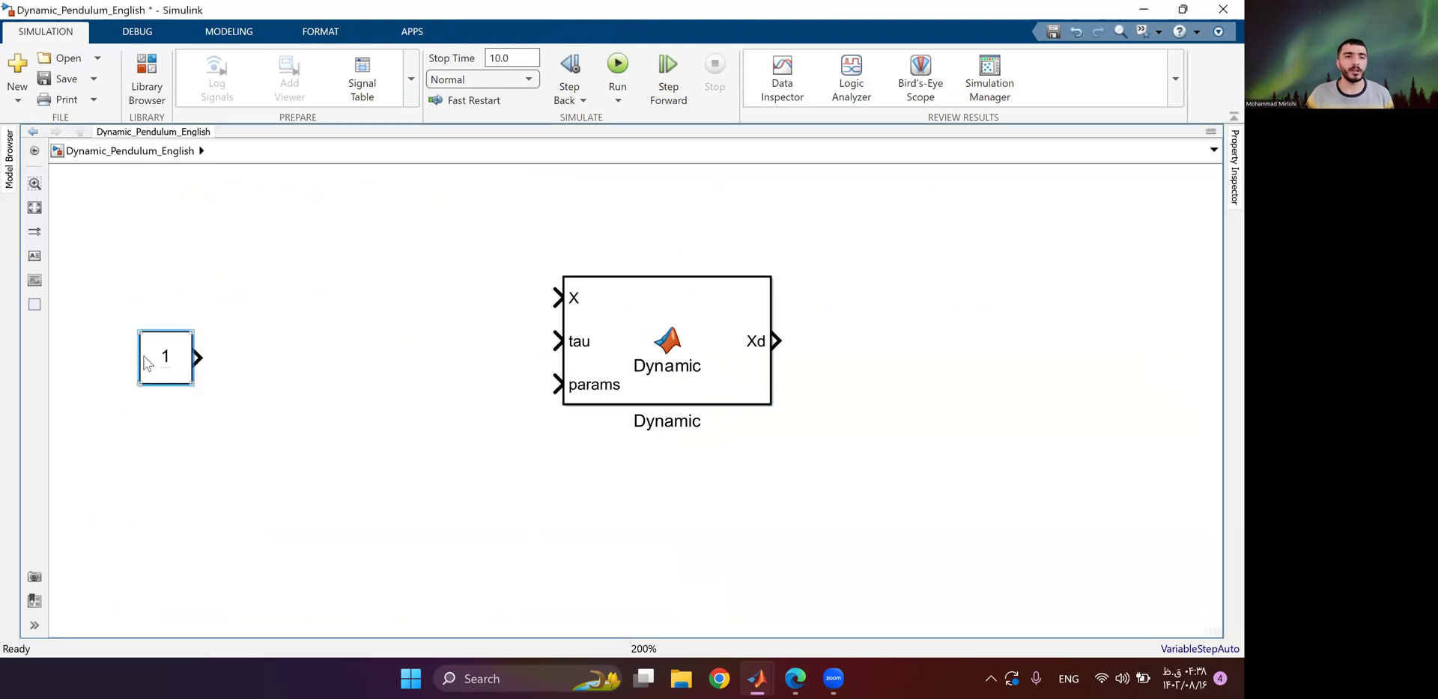
double_click(140, 394)
type("m")
left_click_drag(160, 372, 161, 562)
double_click(138, 478)
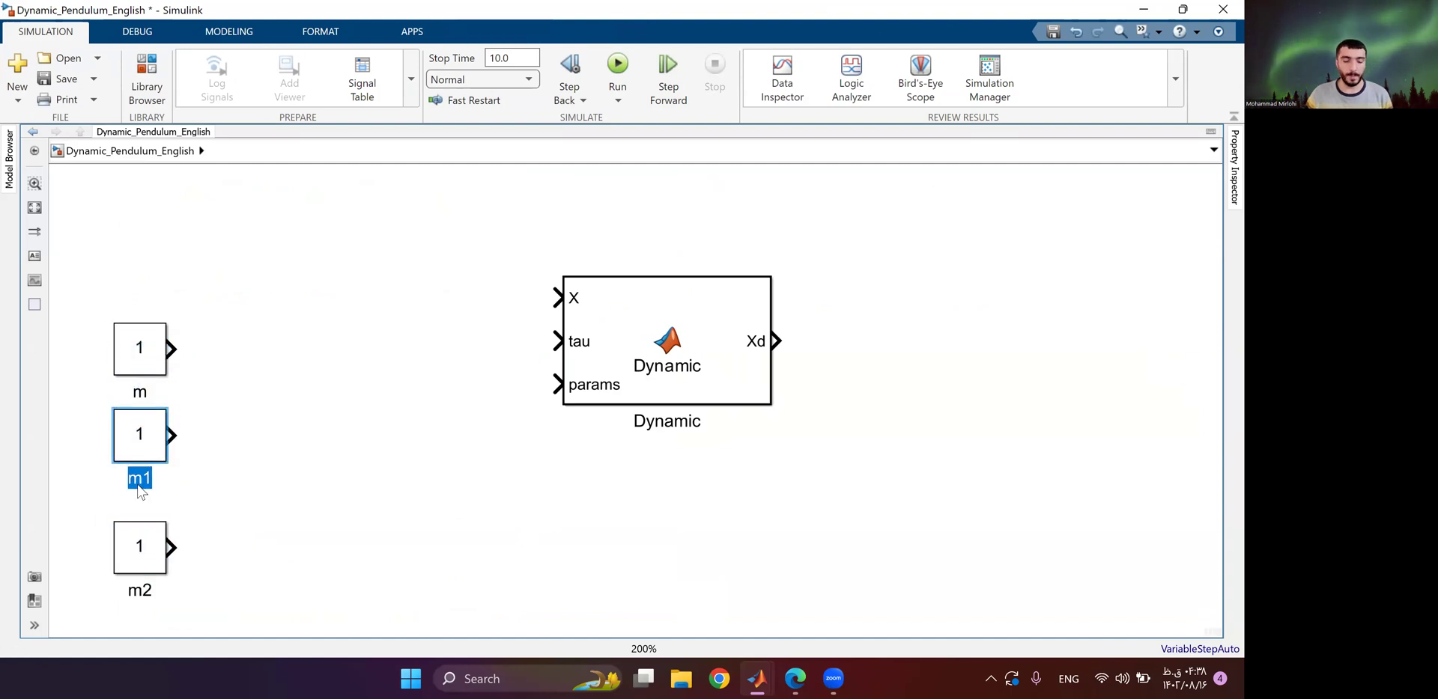
type("g")
left_click(146, 591)
double_click(147, 591)
type("l")
Set the m constant to 1.5 and the g constant to 9.81.
left_click(163, 371)
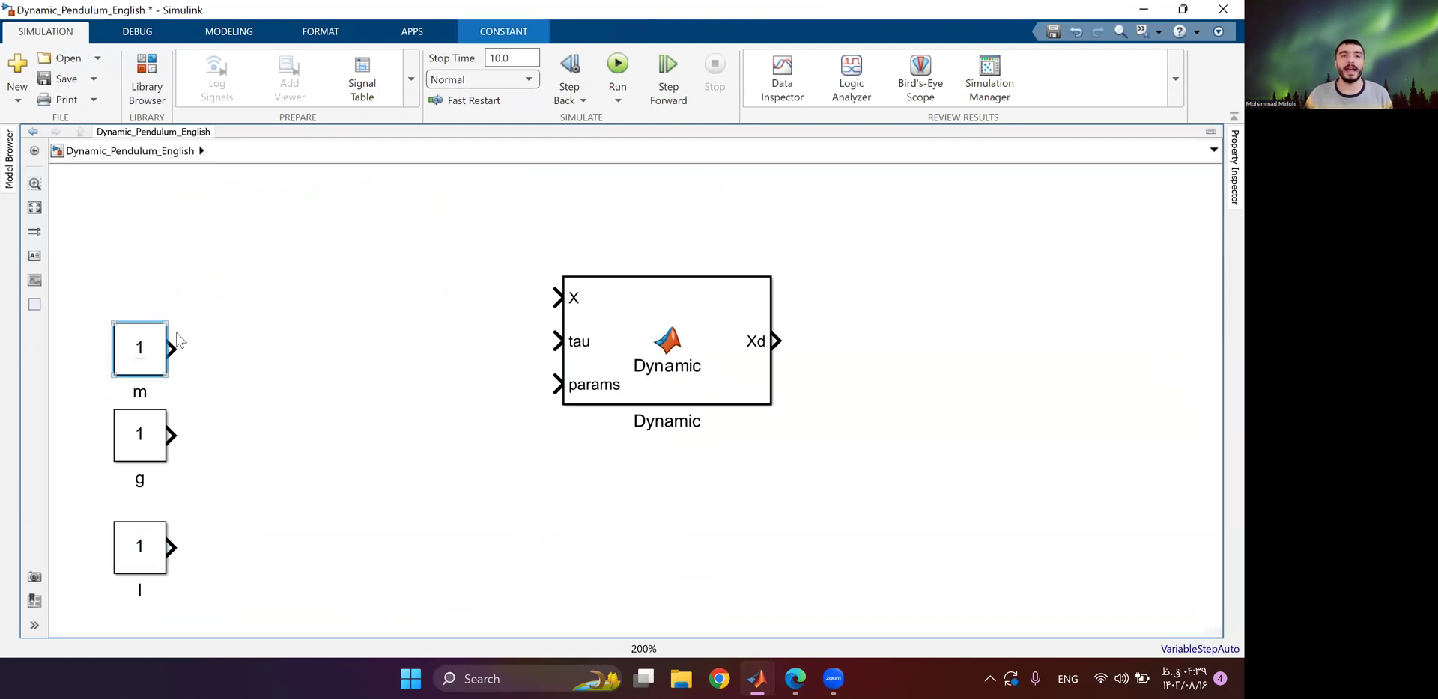
key("Return")
type("1.5")
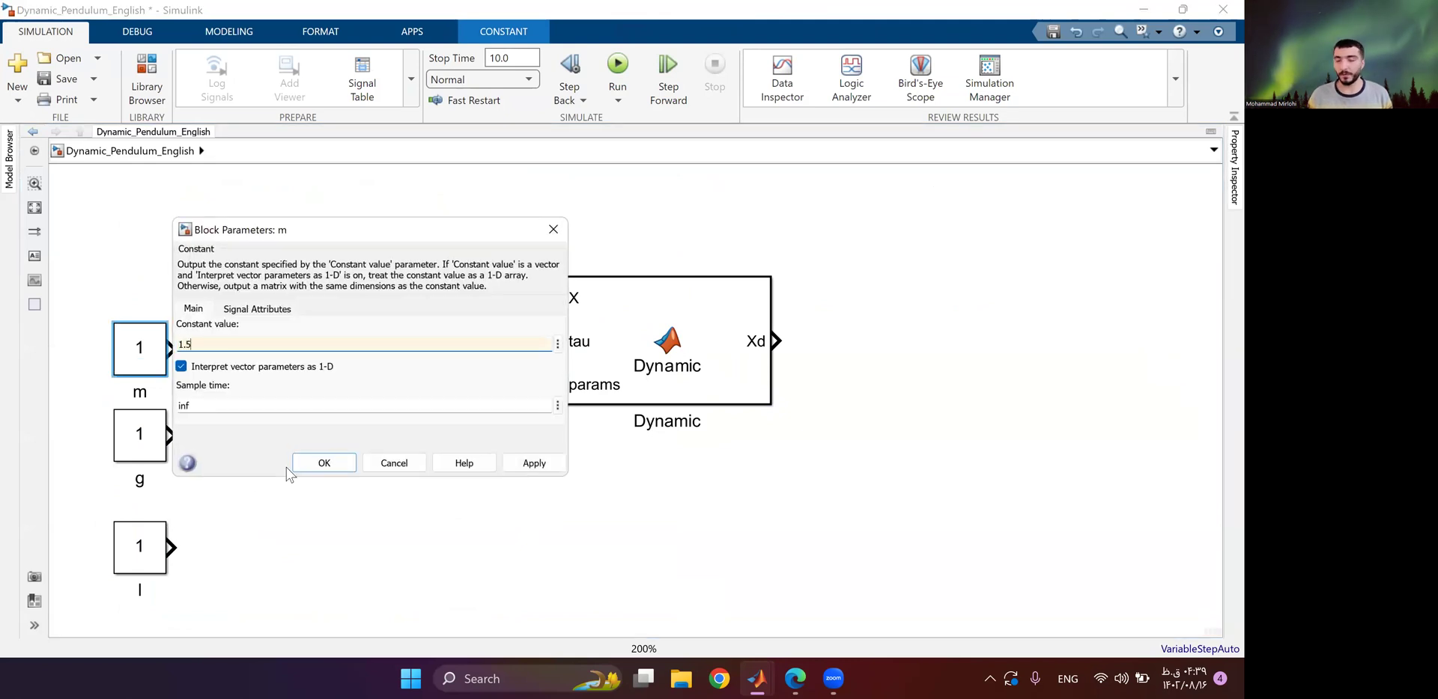
left_click(534, 463)
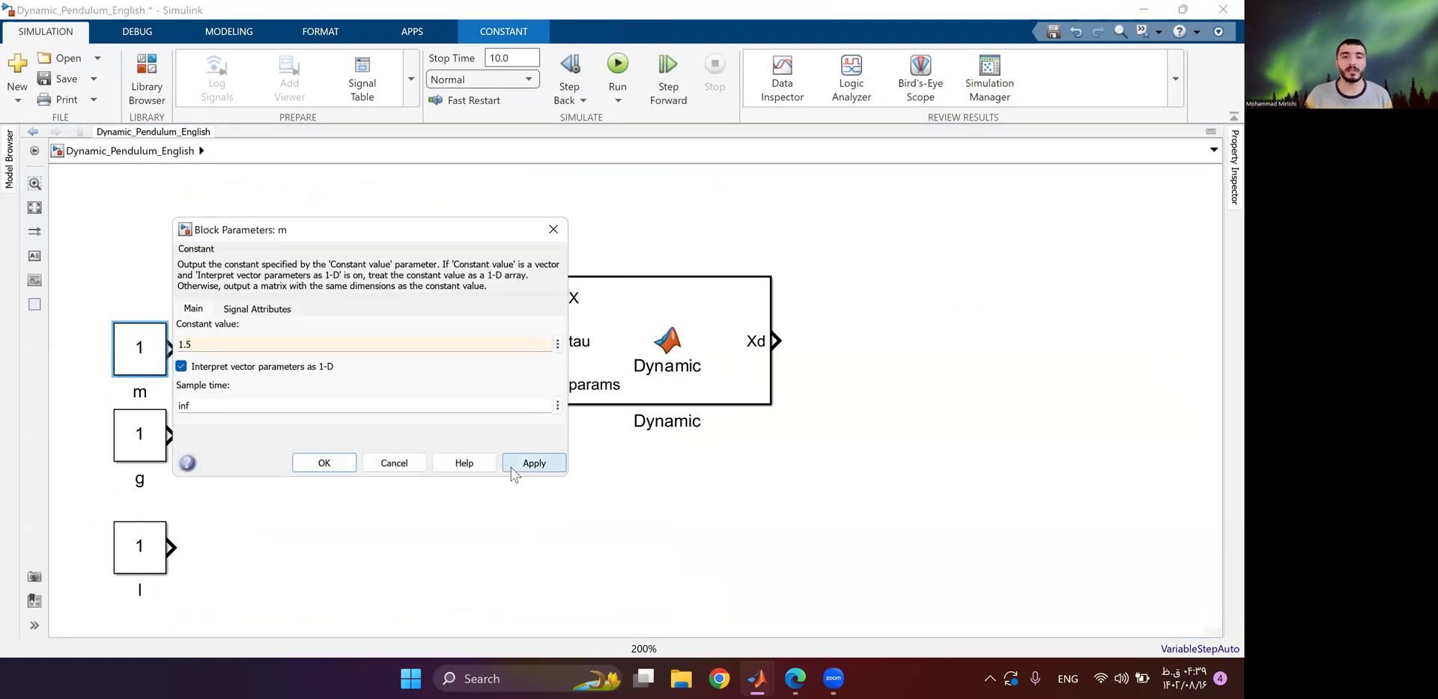
left_click(325, 463)
left_click_drag(170, 430, 171, 438)
double_click(171, 438)
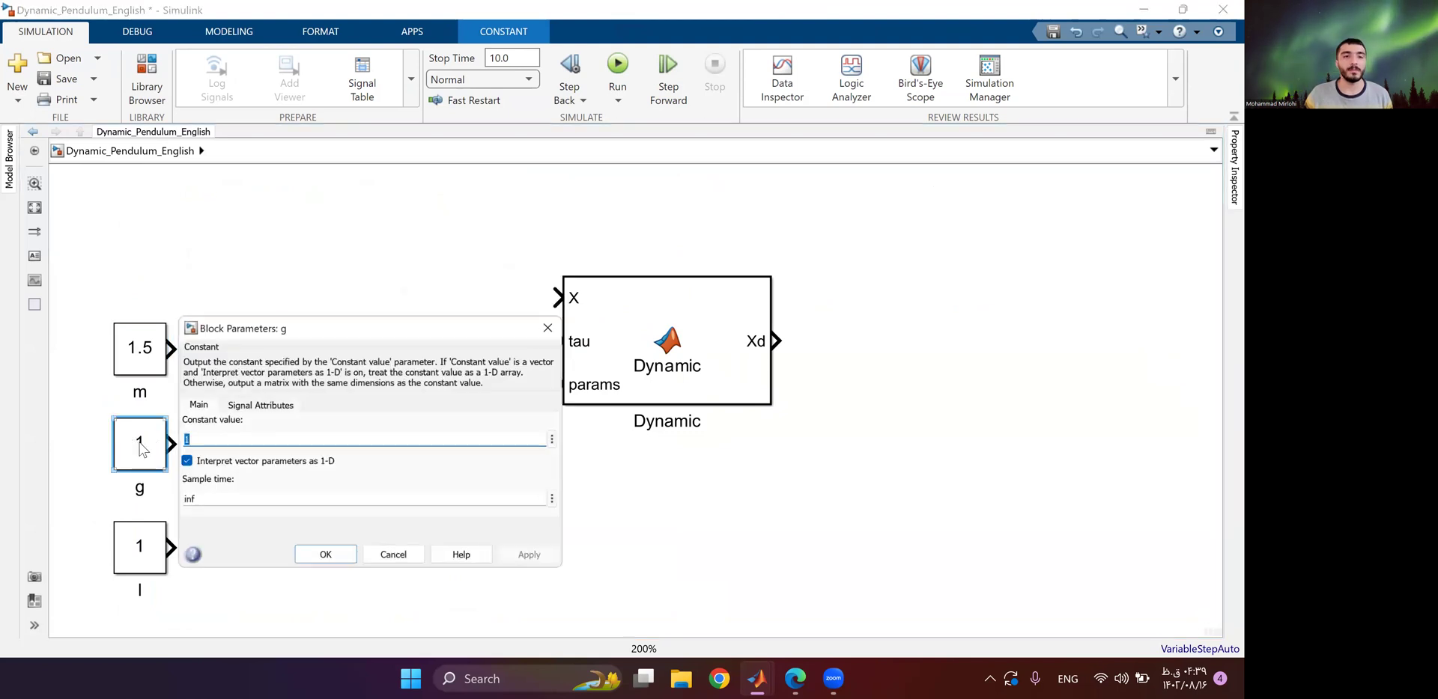
double_click(300, 445)
type("9.8")
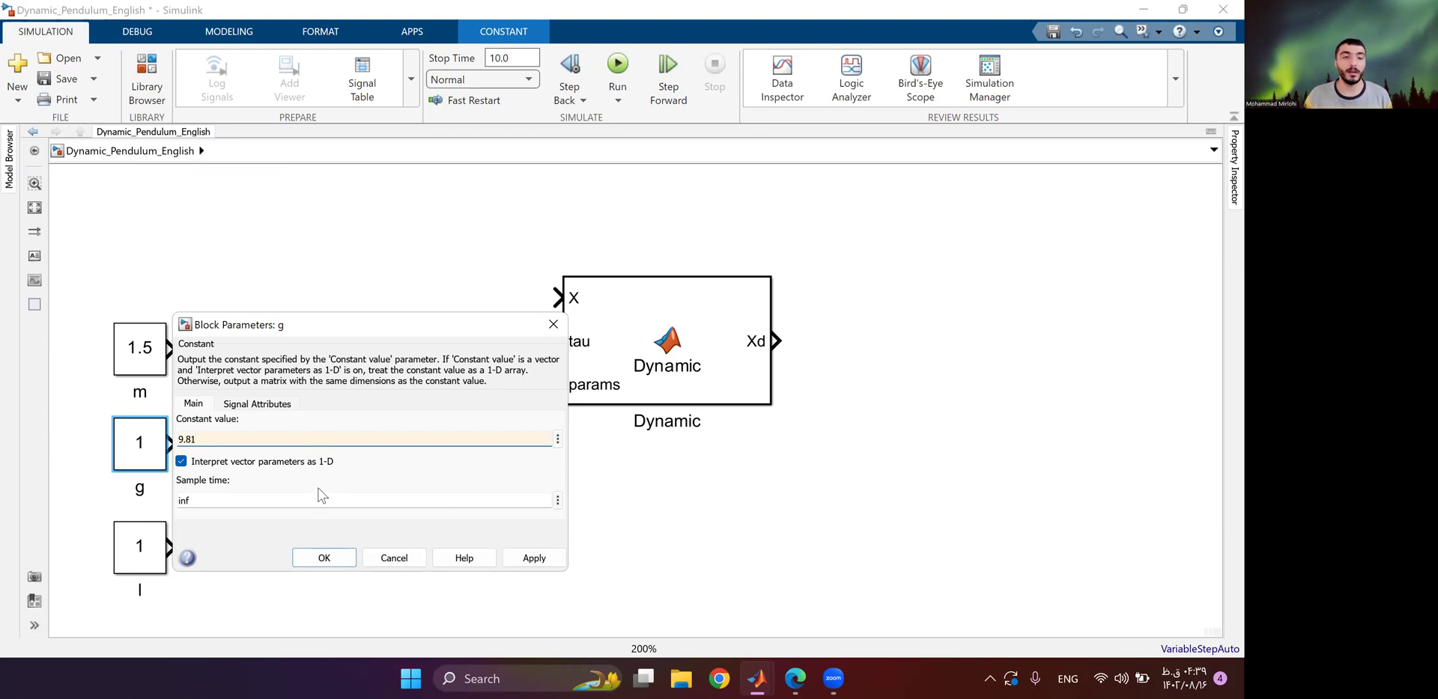
left_click(532, 558)
left_click(324, 558)
Set the l constant to 0.5.
double_click(133, 563)
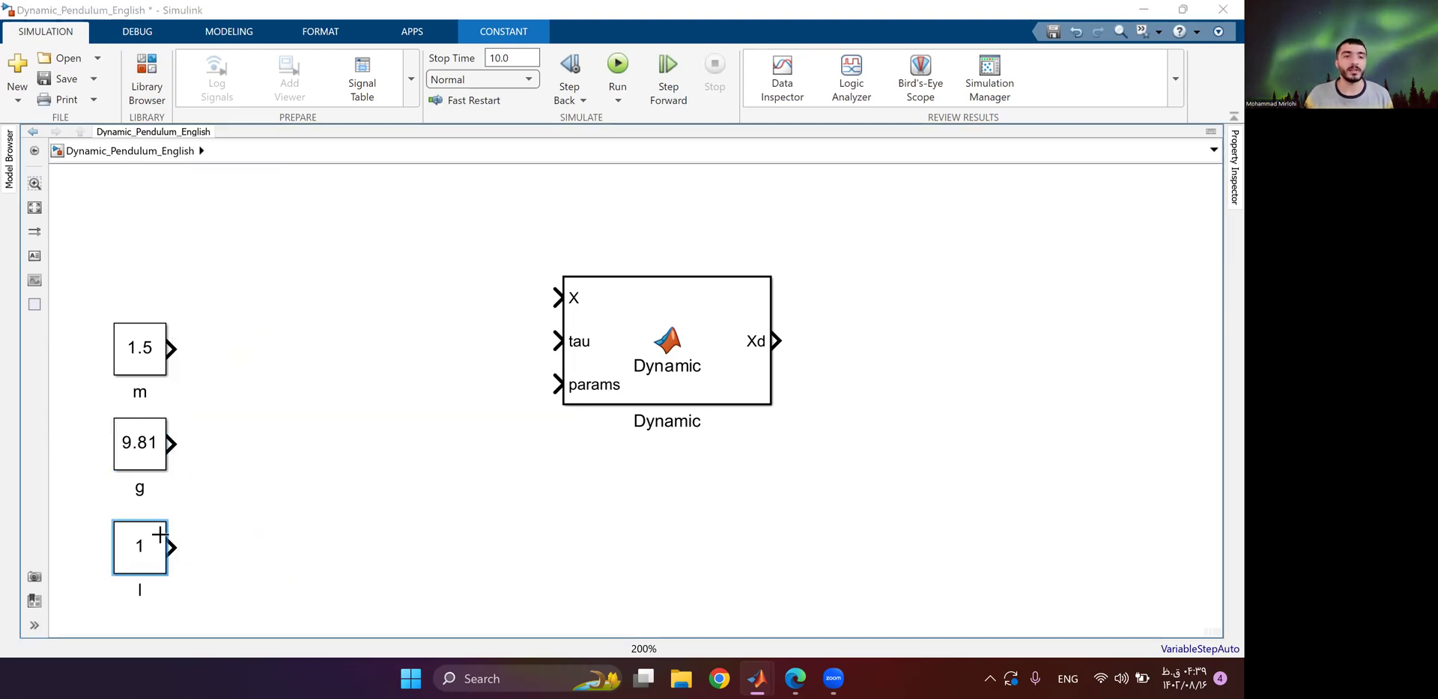
left_click_drag(301, 414, 357, 240)
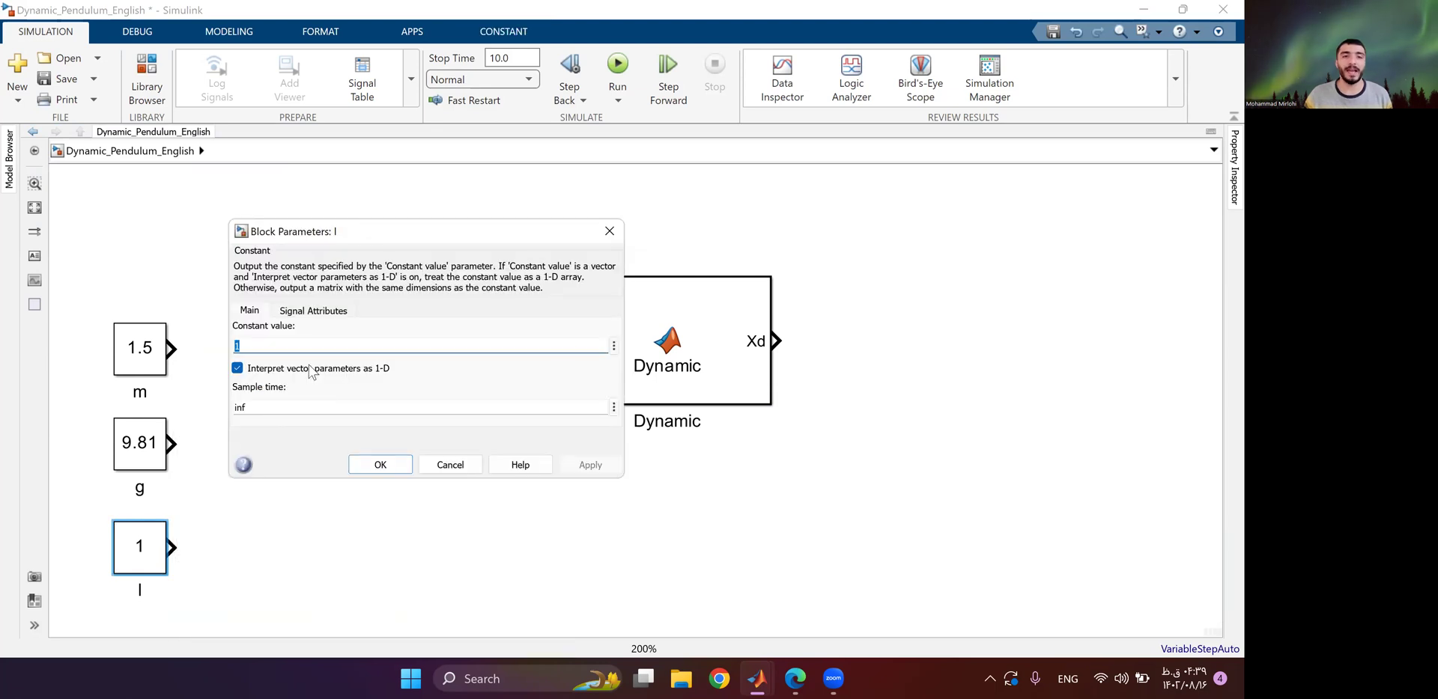
type("0.5")
left_click(590, 464)
left_click(381, 464)
double_click(277, 442)
Insert a Mux block and set its number of inputs to 3.
type("mux")
left_click(289, 458)
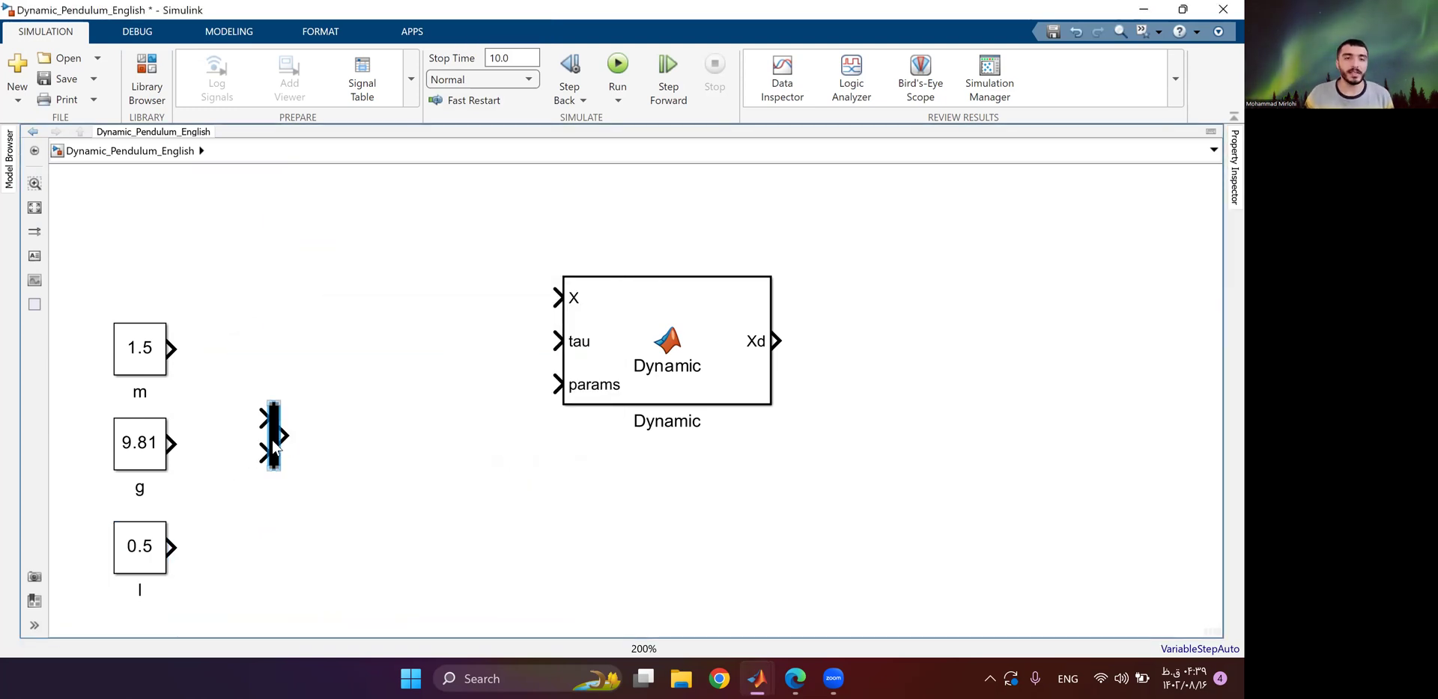
double_click(274, 443)
type("3")
left_click(654, 517)
key("Return")
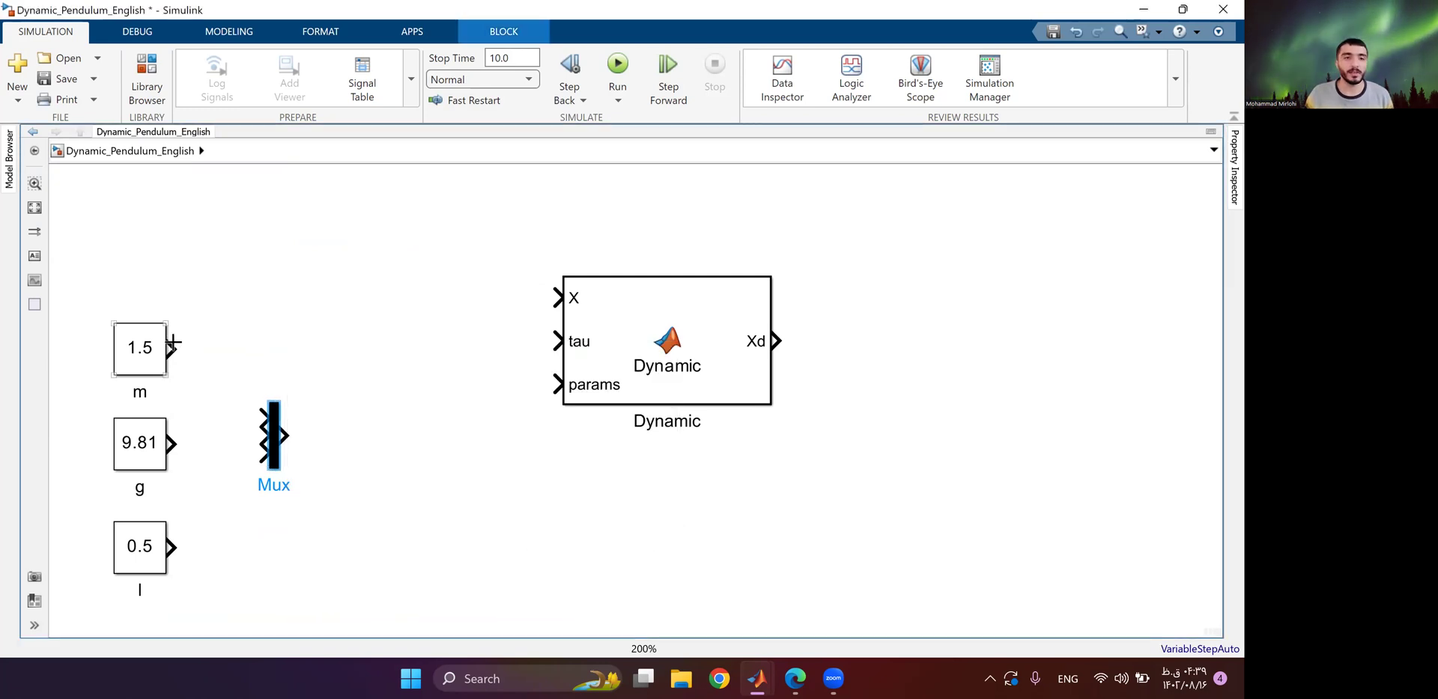
Wire the m, g and l constants to Mux inputs 1, 2 and 3.
left_click(173, 344)
left_click(262, 417)
left_click(172, 444)
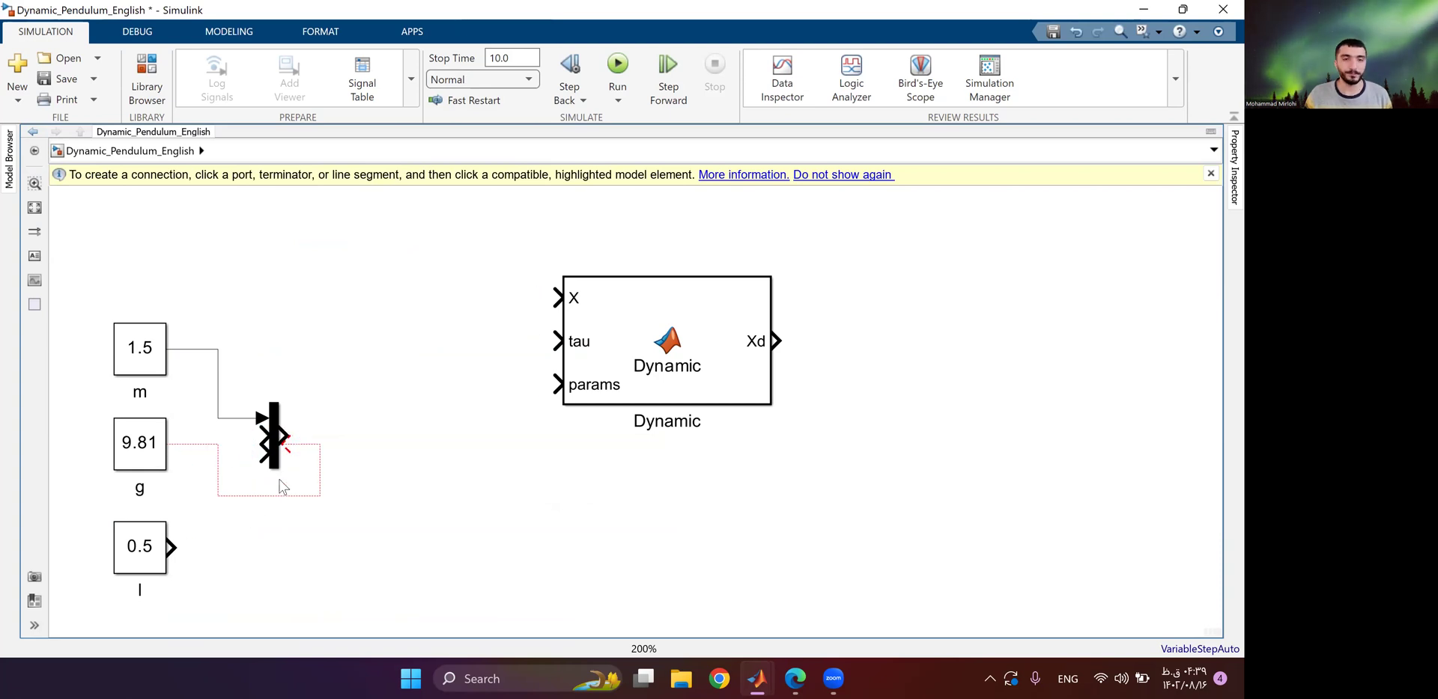
left_click(233, 496)
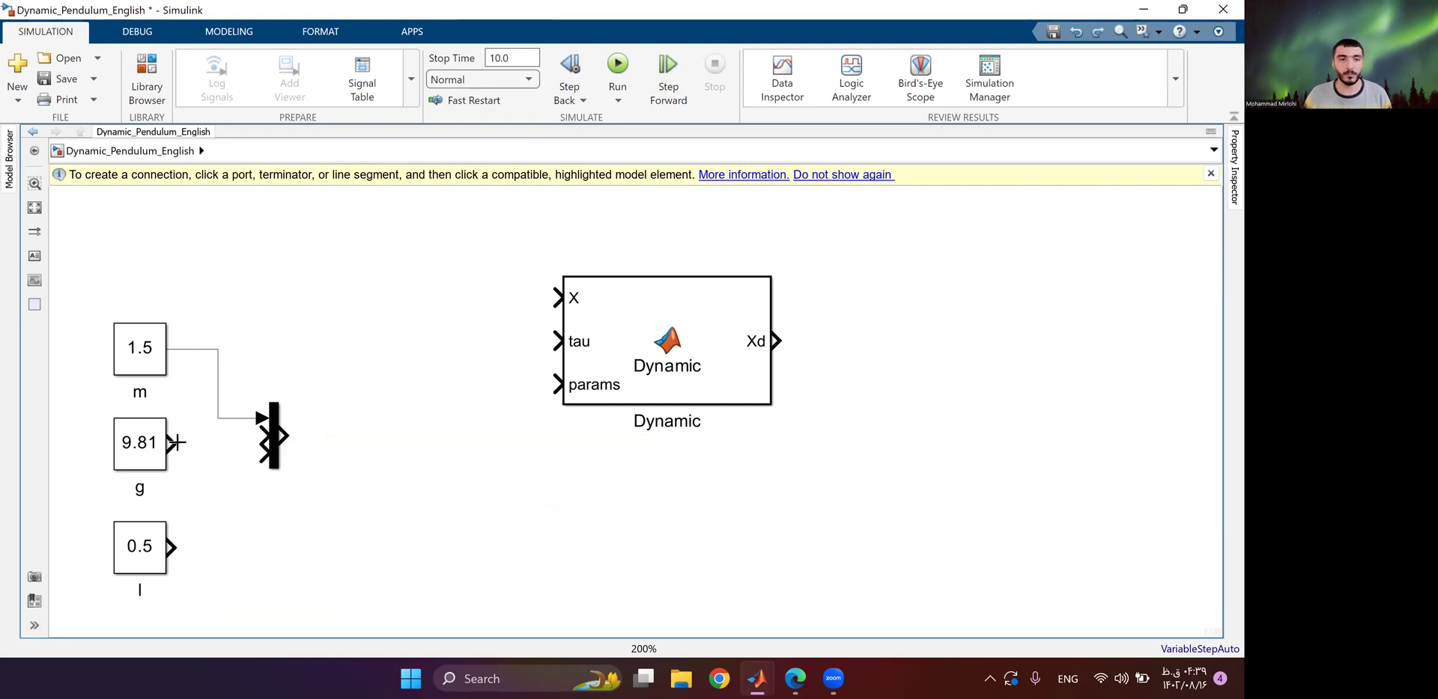
left_click(247, 435)
left_click(170, 547)
left_click(255, 452)
Connect the Mux output to Dynamic's params input and label that signal 'params'.
left_click_drag(649, 360, 631, 410)
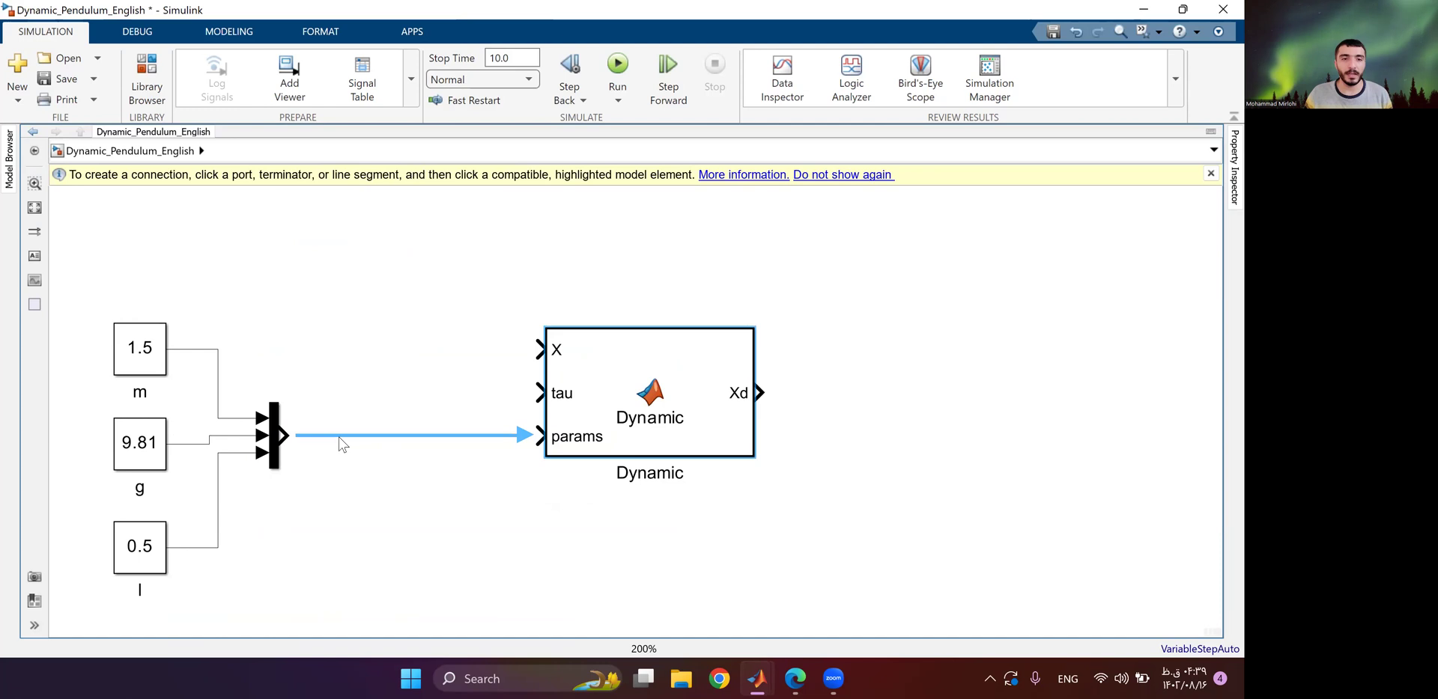
left_click(340, 443)
double_click(378, 440)
key("Escape")
double_click(384, 440)
type("params")
left_click(437, 400)
Draw an output line from Dynamic's Xd port and label it 'Xd'.
left_click_drag(758, 392, 929, 393)
double_click(760, 392)
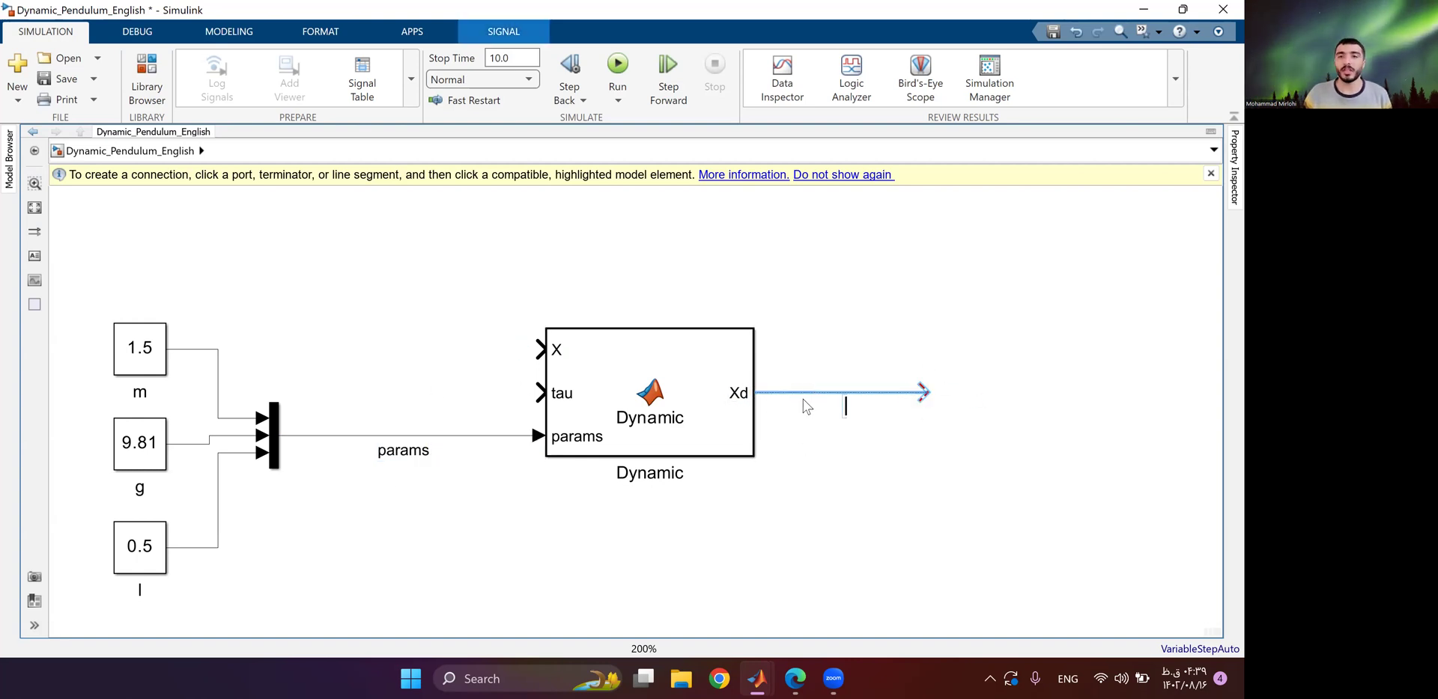
type("Xd")
left_click(815, 492)
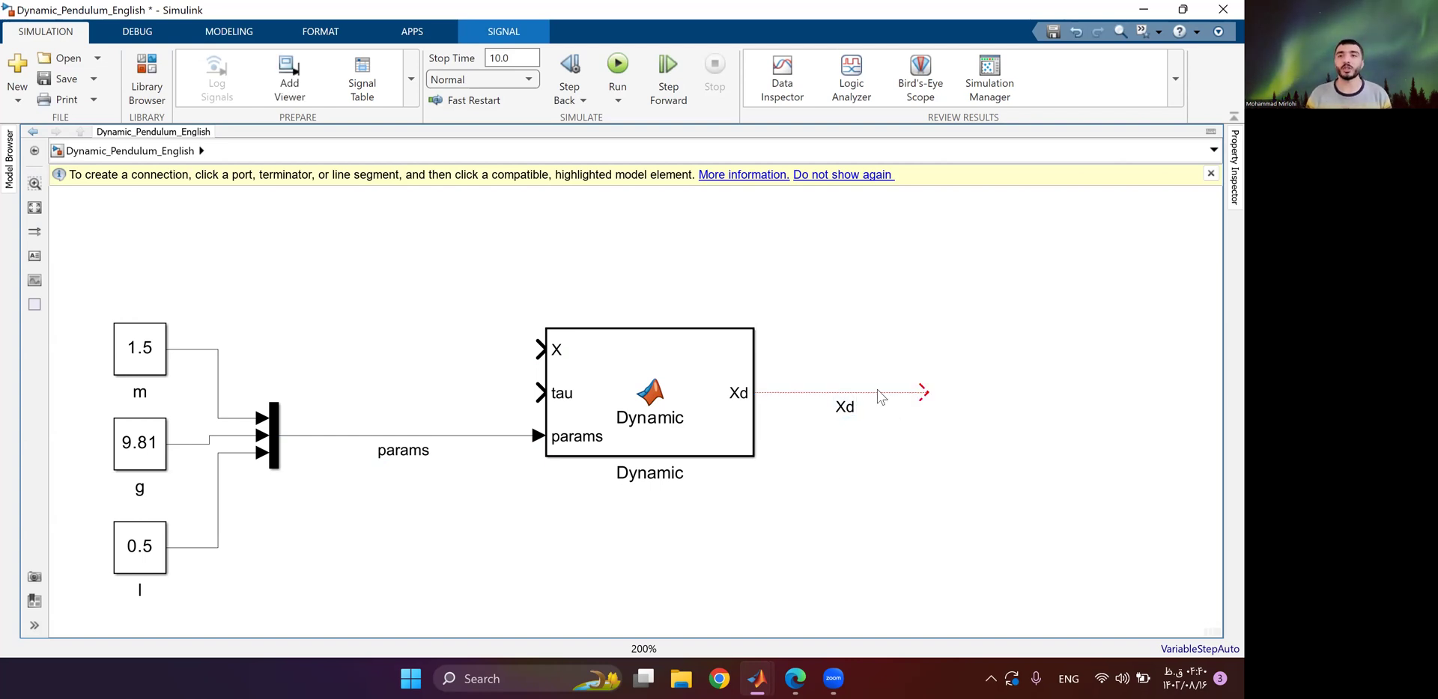
Insert an Integrator at the end of the Xd line with initial condition [0;0].
double_click(824, 478)
type("inte")
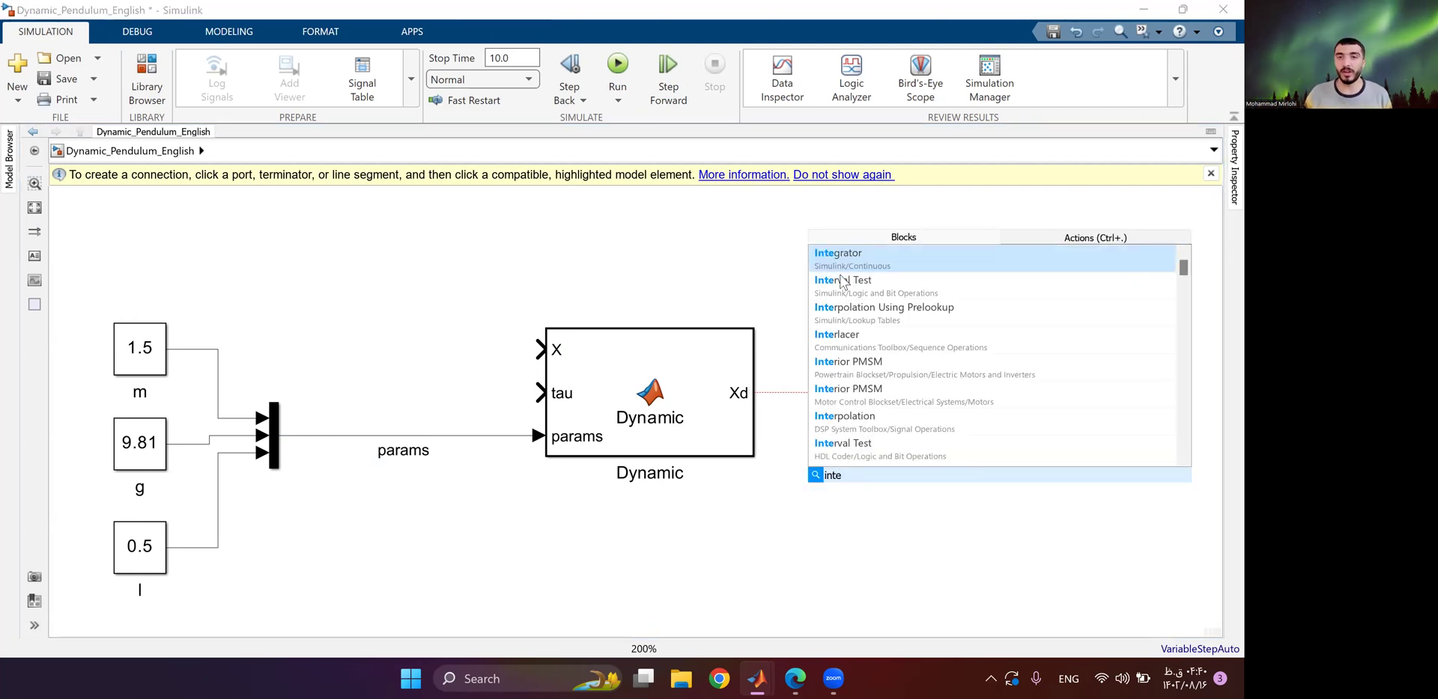
left_click(848, 262)
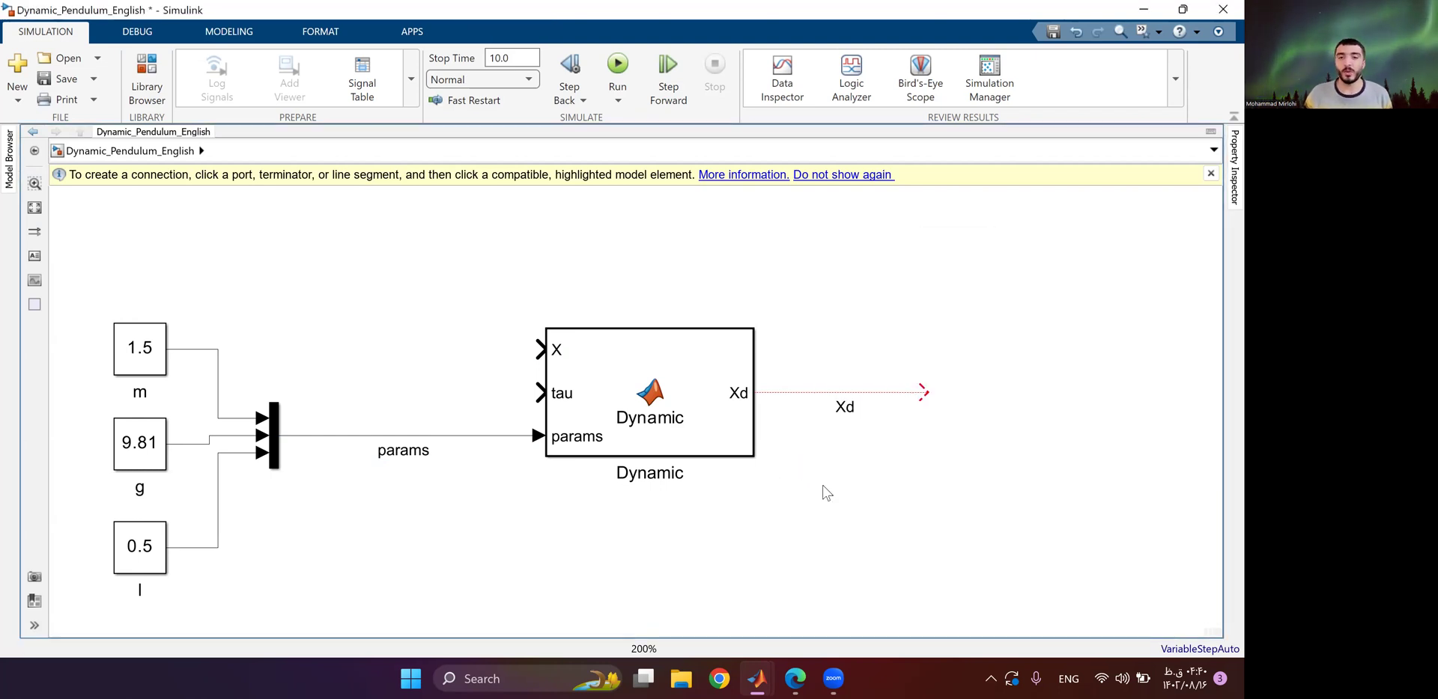
left_click_drag(814, 472, 907, 419)
double_click(908, 406)
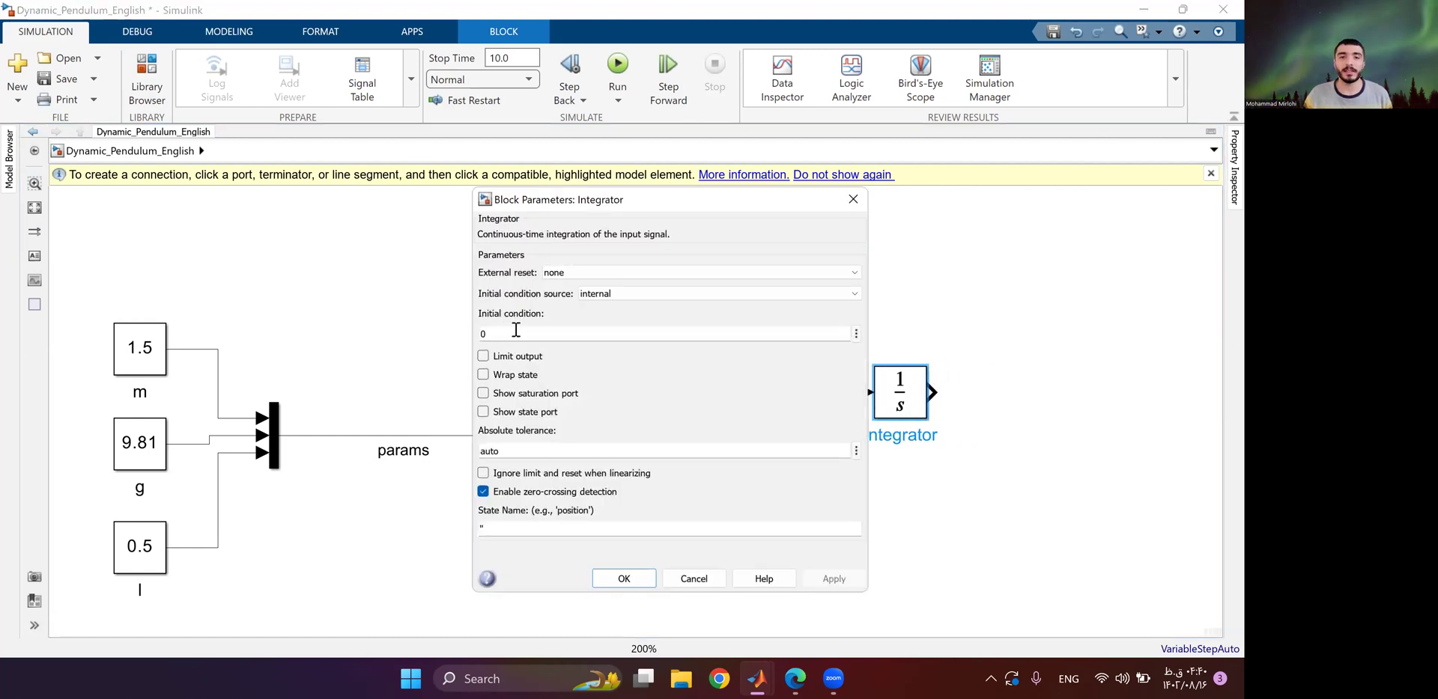
type("[0;0")
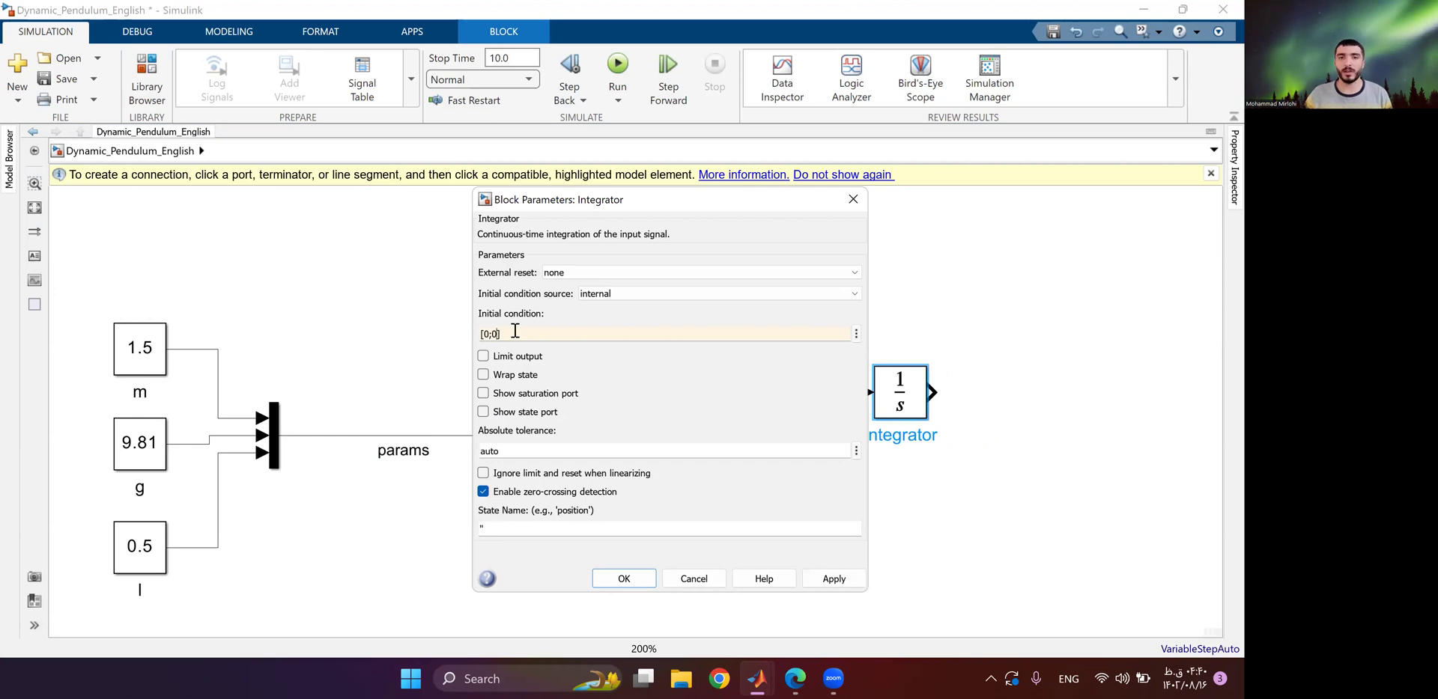
left_click(826, 578)
left_click(633, 583)
Route the Integrator output, labelled X, back into the Dynamic block's X input.
left_click_drag(932, 392, 537, 349)
double_click(1008, 392)
type("X")
left_click(604, 288)
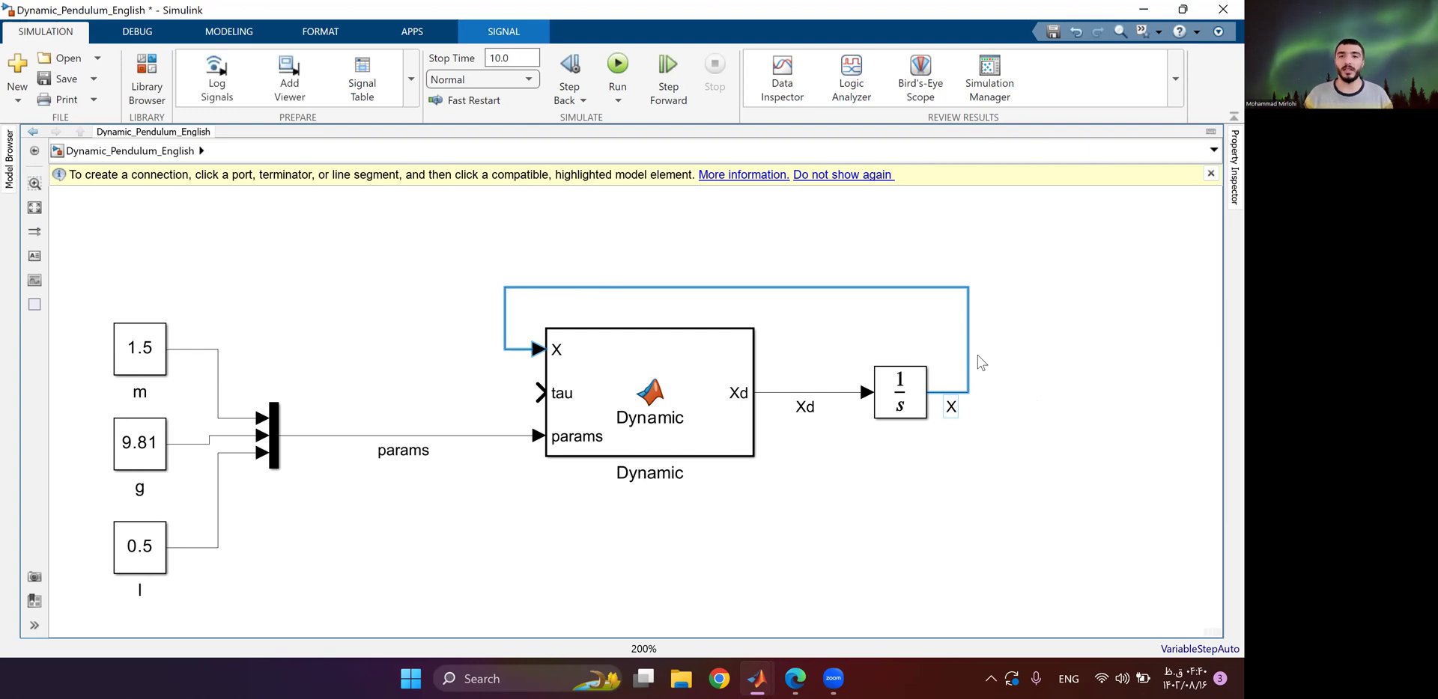
double_click(368, 369)
Add a Constant block with value 0 wired to Dynamic's tau input, placed above the params line.
type("cons")
left_click(401, 380)
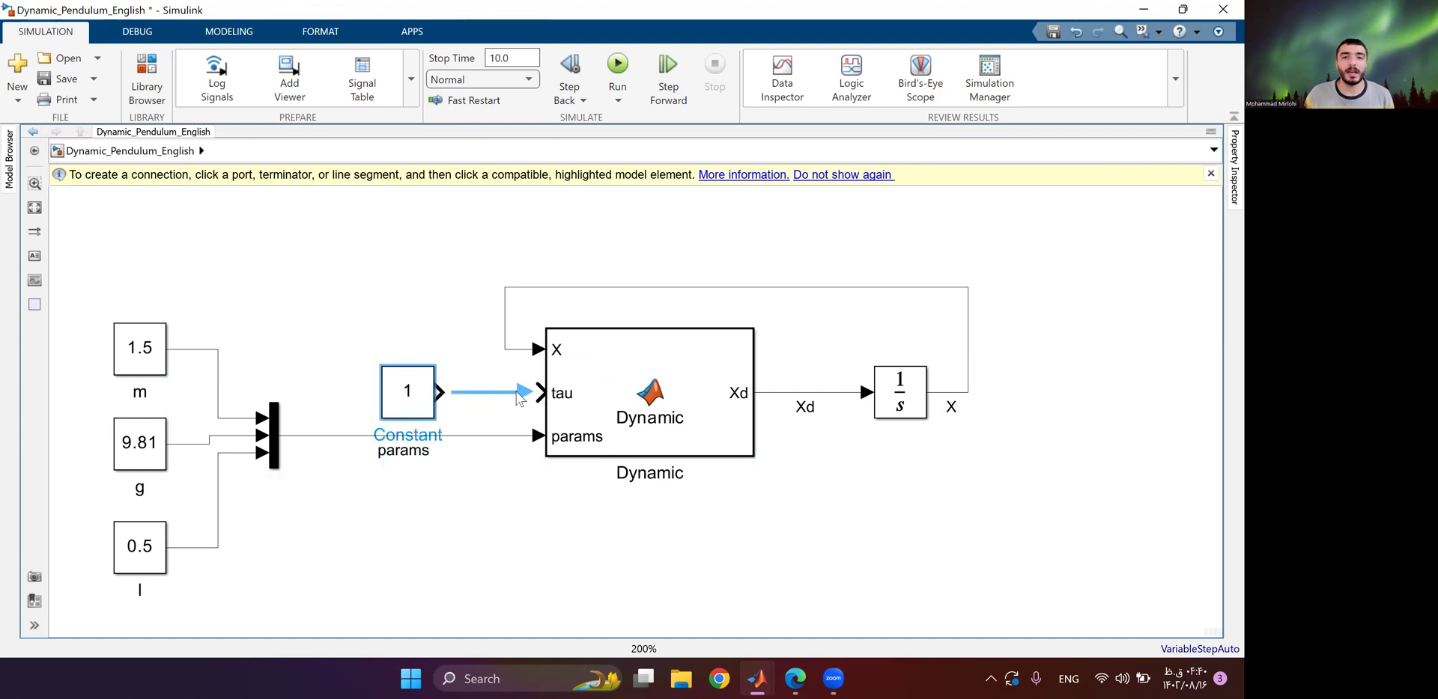
left_click(516, 397)
double_click(407, 404)
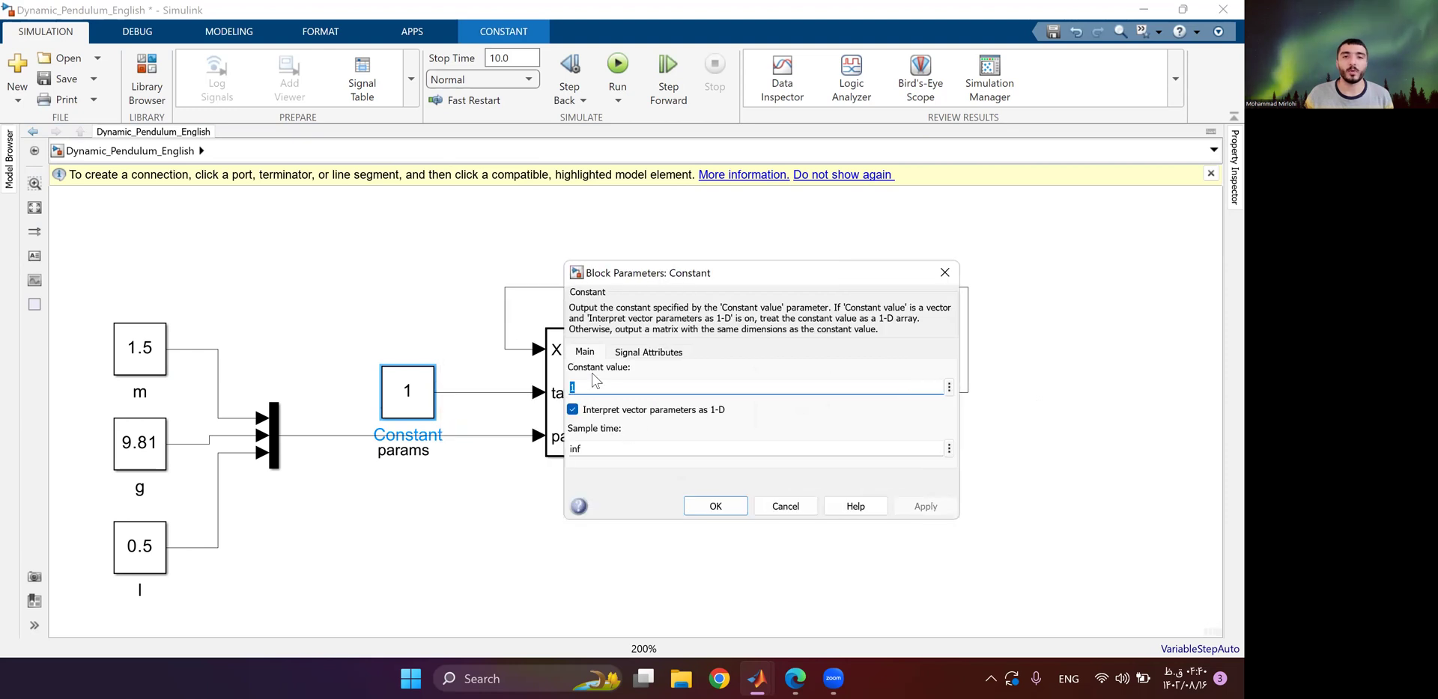
type("0")
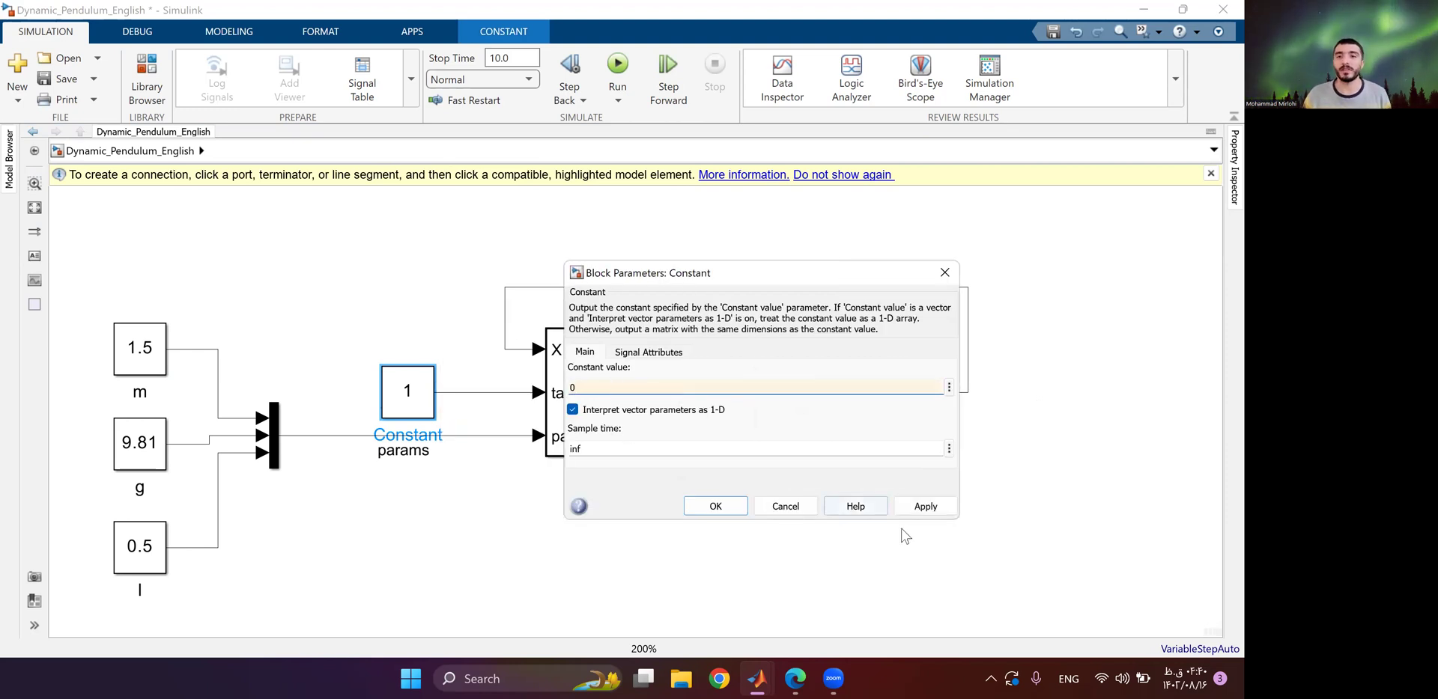
left_click(926, 506)
left_click(711, 506)
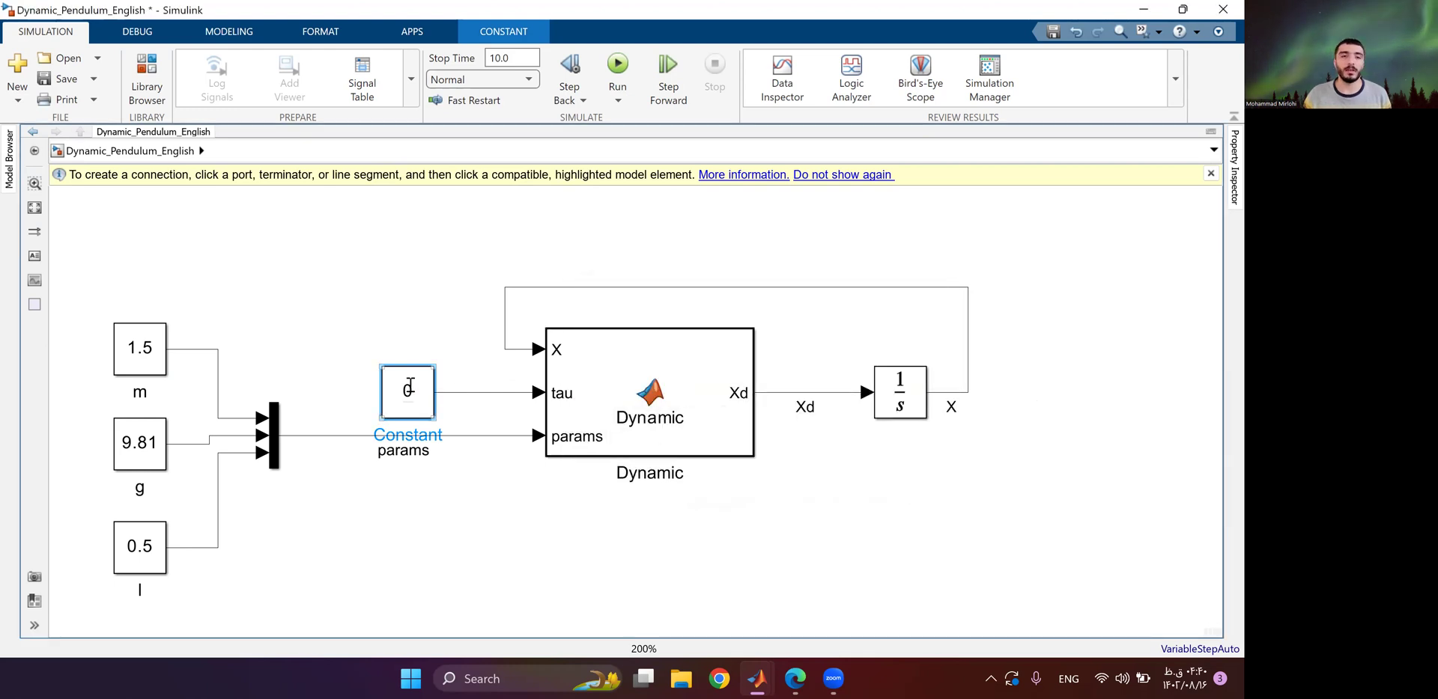
left_click_drag(408, 383, 353, 356)
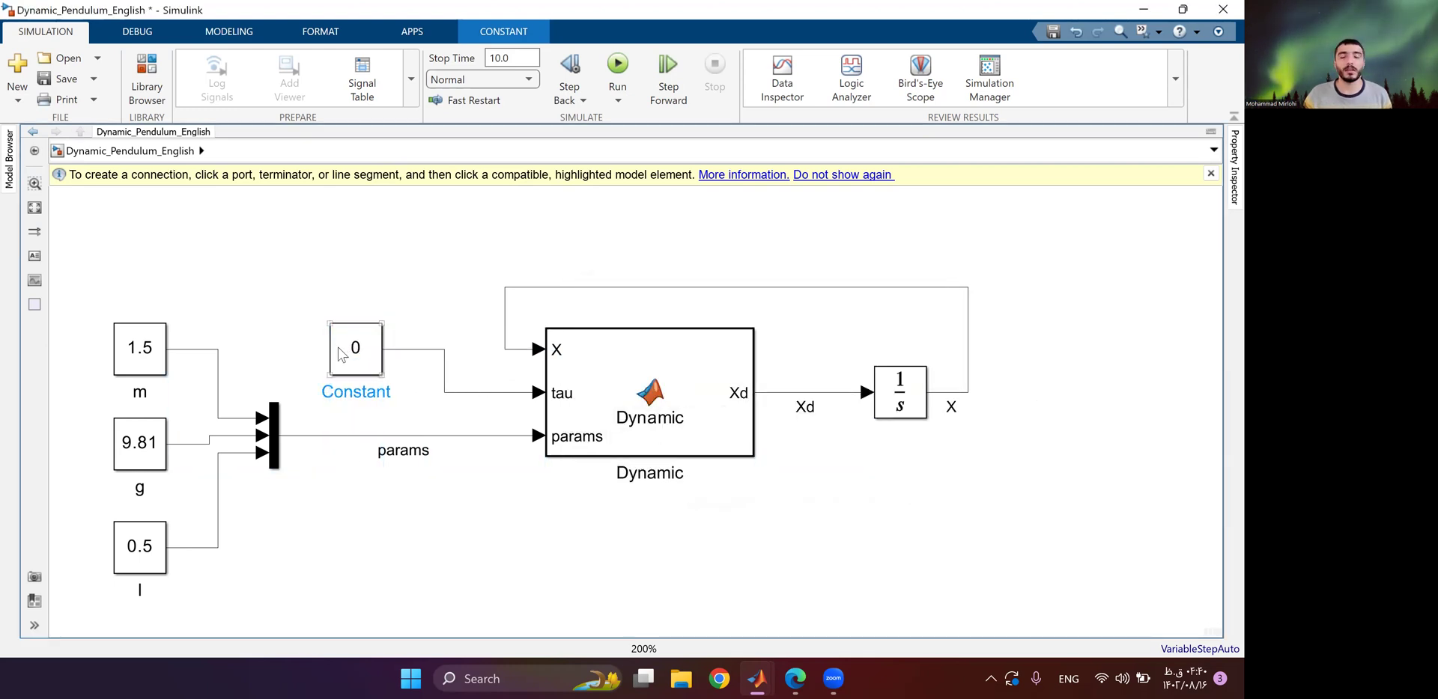
left_click(856, 481)
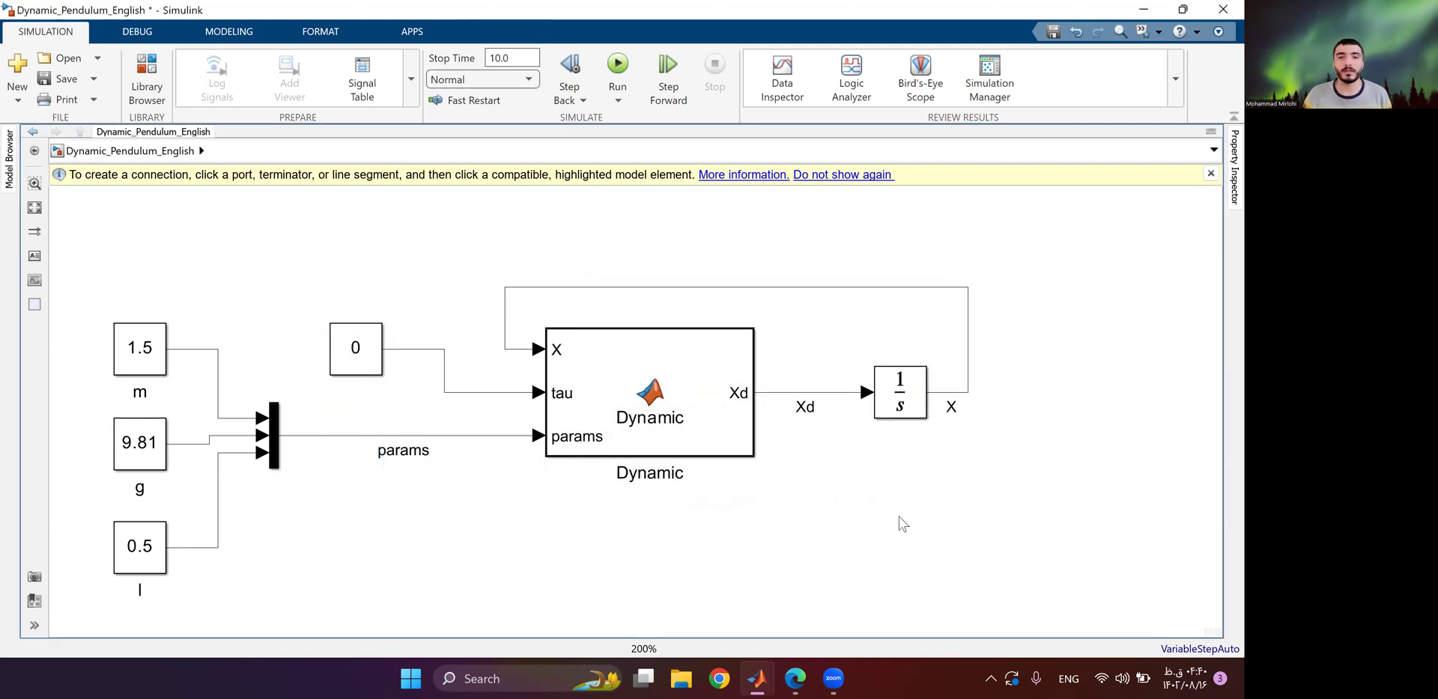
Insert a Demux beside the Integrator, fed by the X signal.
double_click(1107, 379)
type("dem")
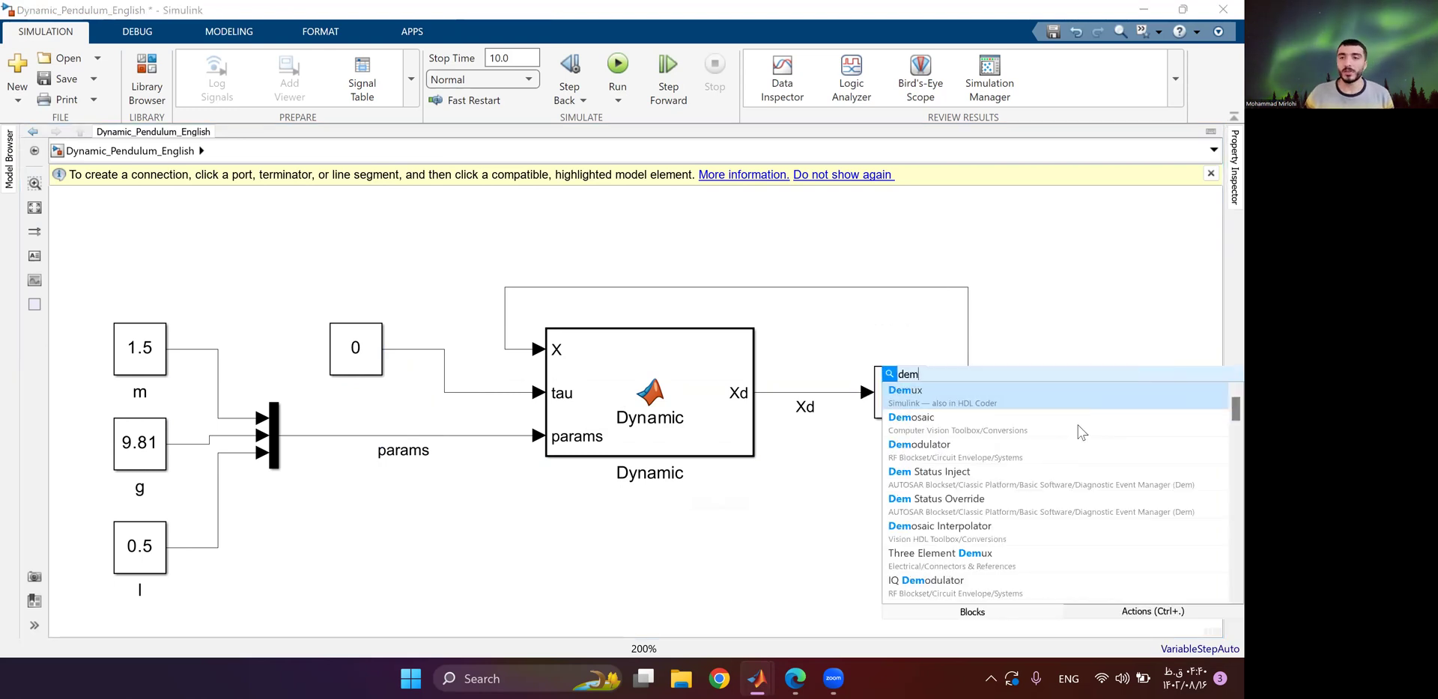
left_click(966, 404)
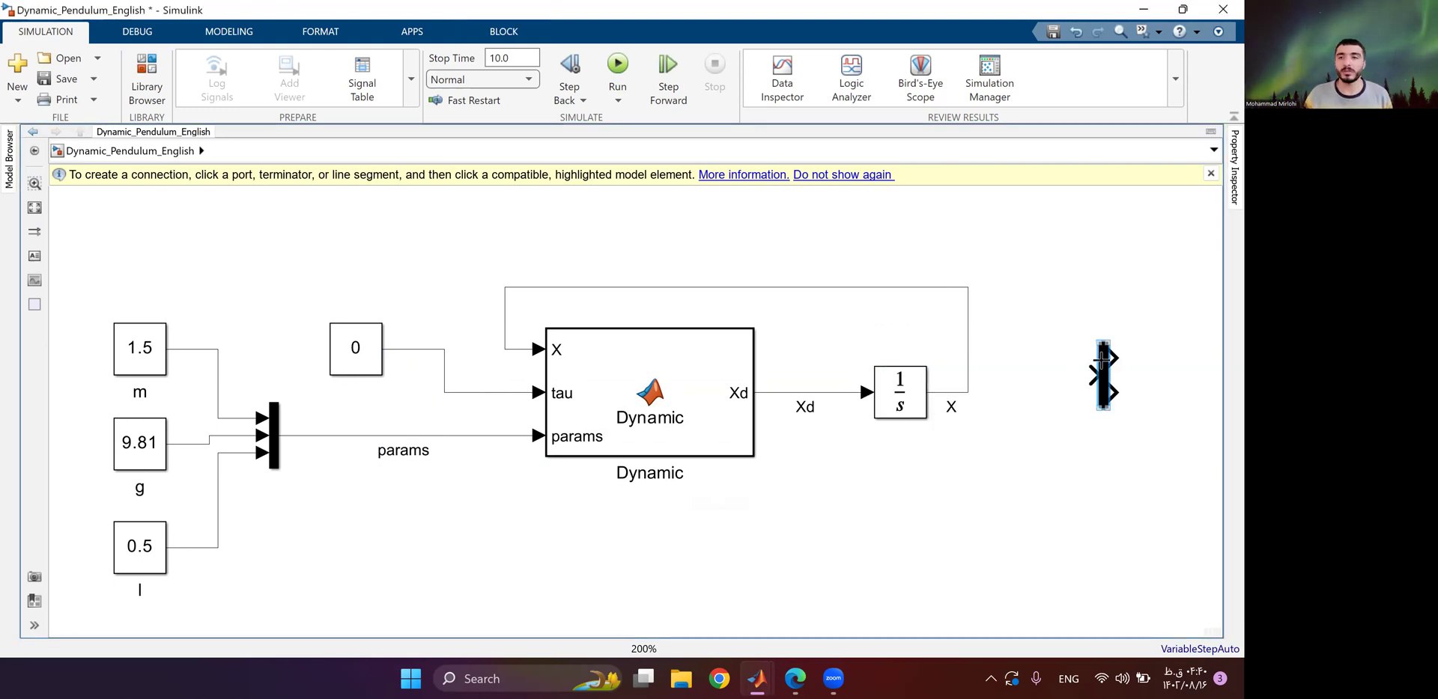
left_click_drag(1107, 370, 969, 392)
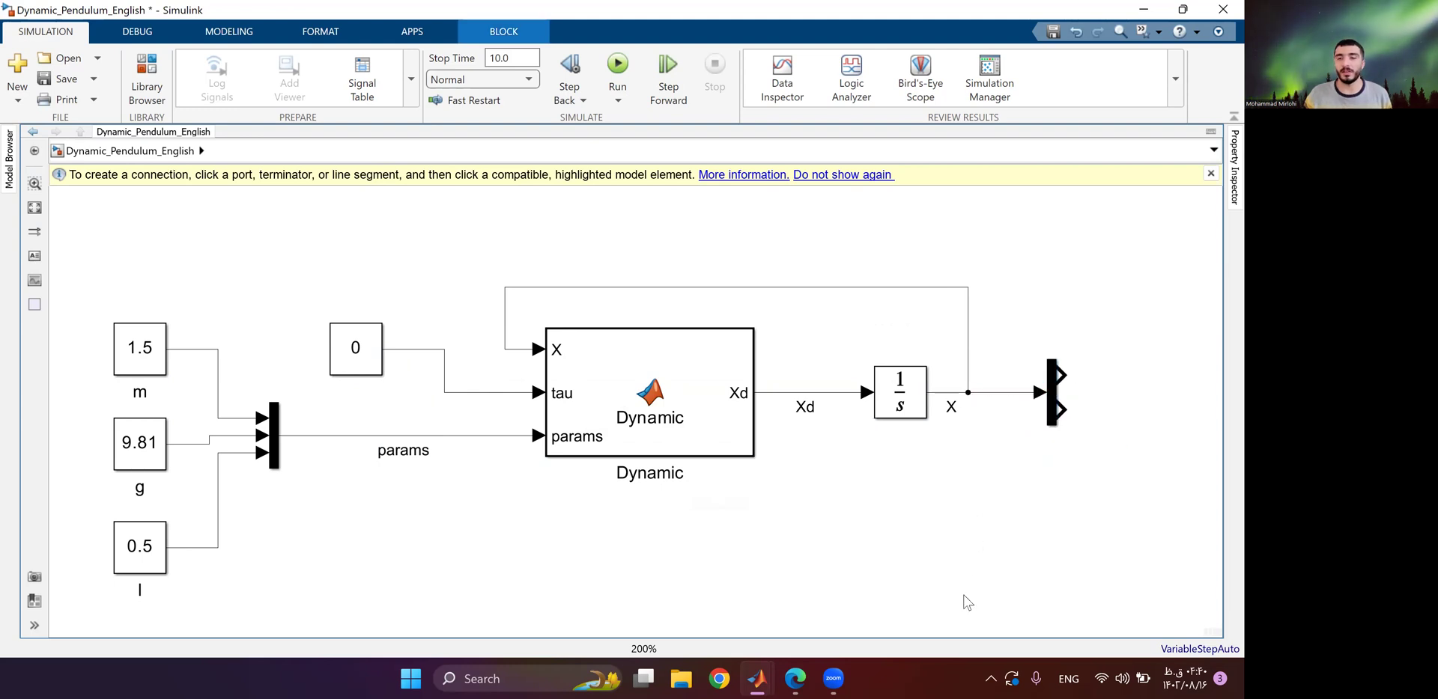
left_click(969, 349)
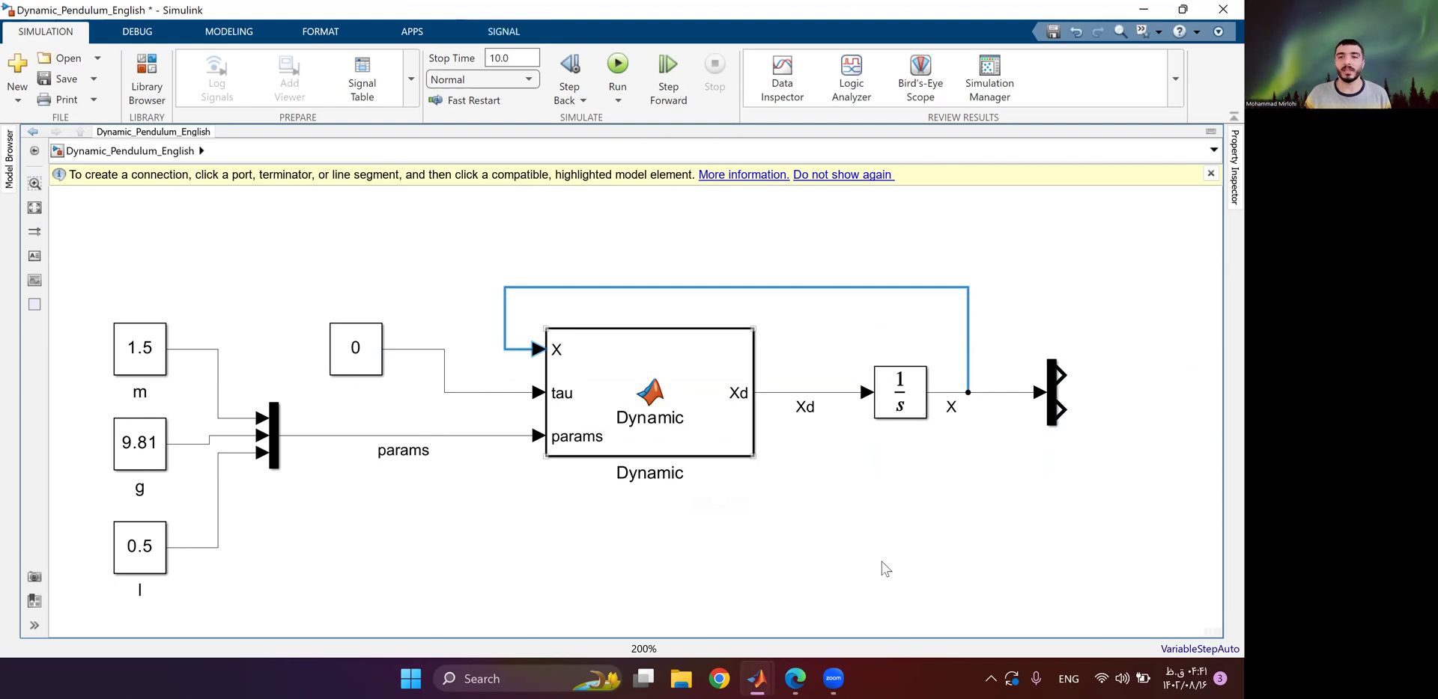
left_click(947, 533)
left_click(1052, 393)
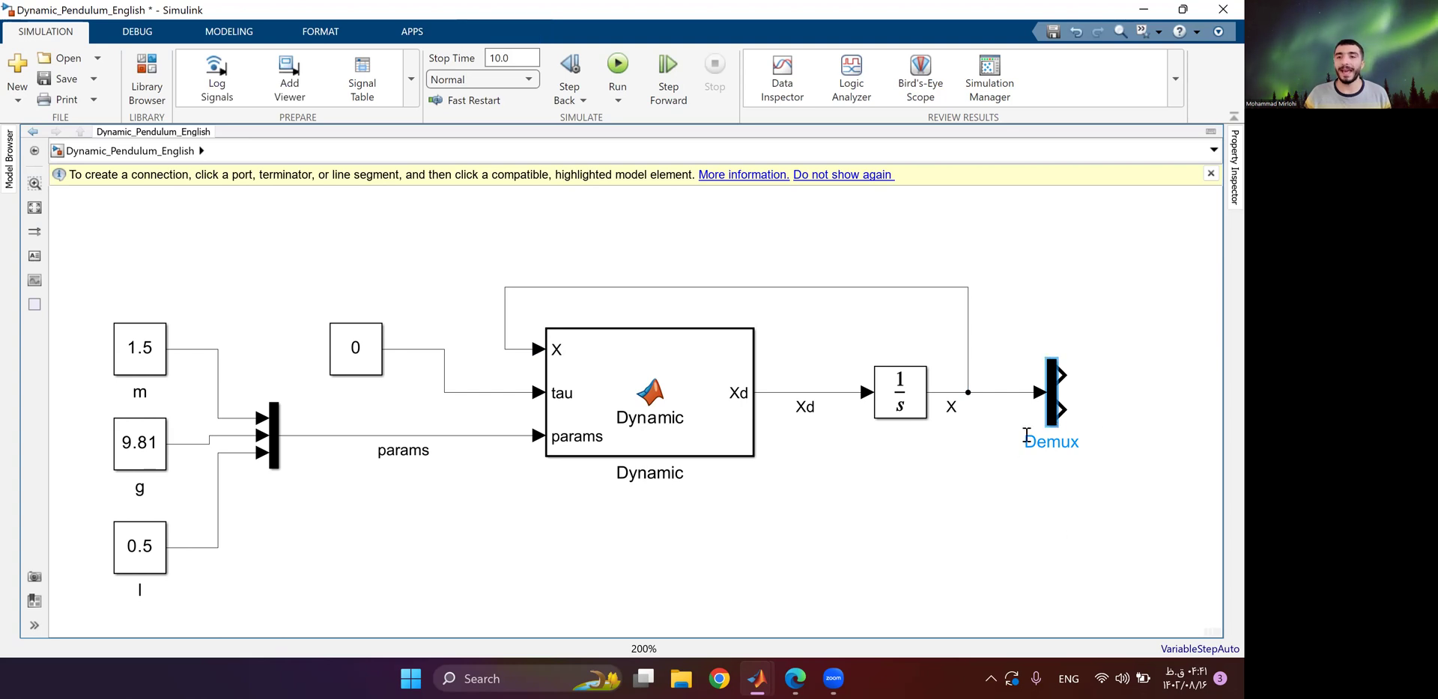
left_click(970, 510)
Draw the Demux's two output signals and label them theta and thetad.
left_click_drag(1060, 367, 1139, 375)
type("theta")
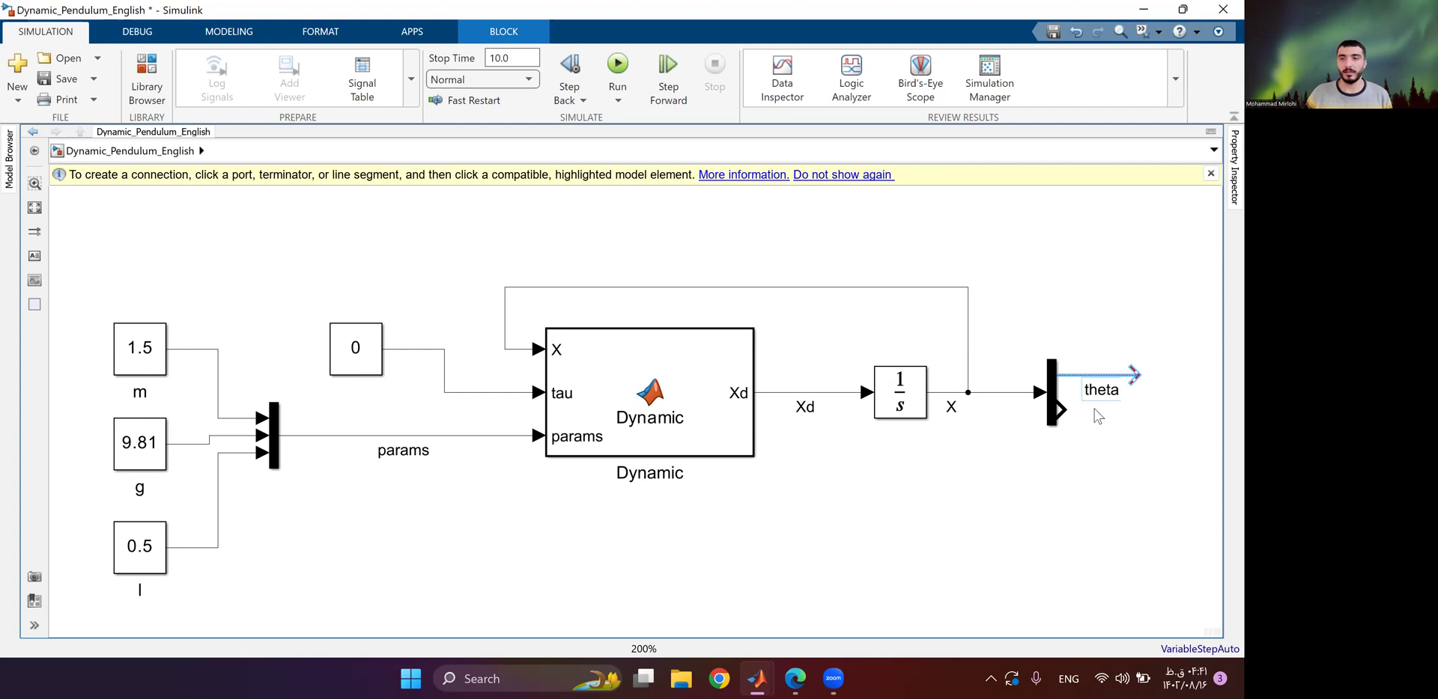
left_click_drag(1062, 406, 1127, 410)
type("teht")
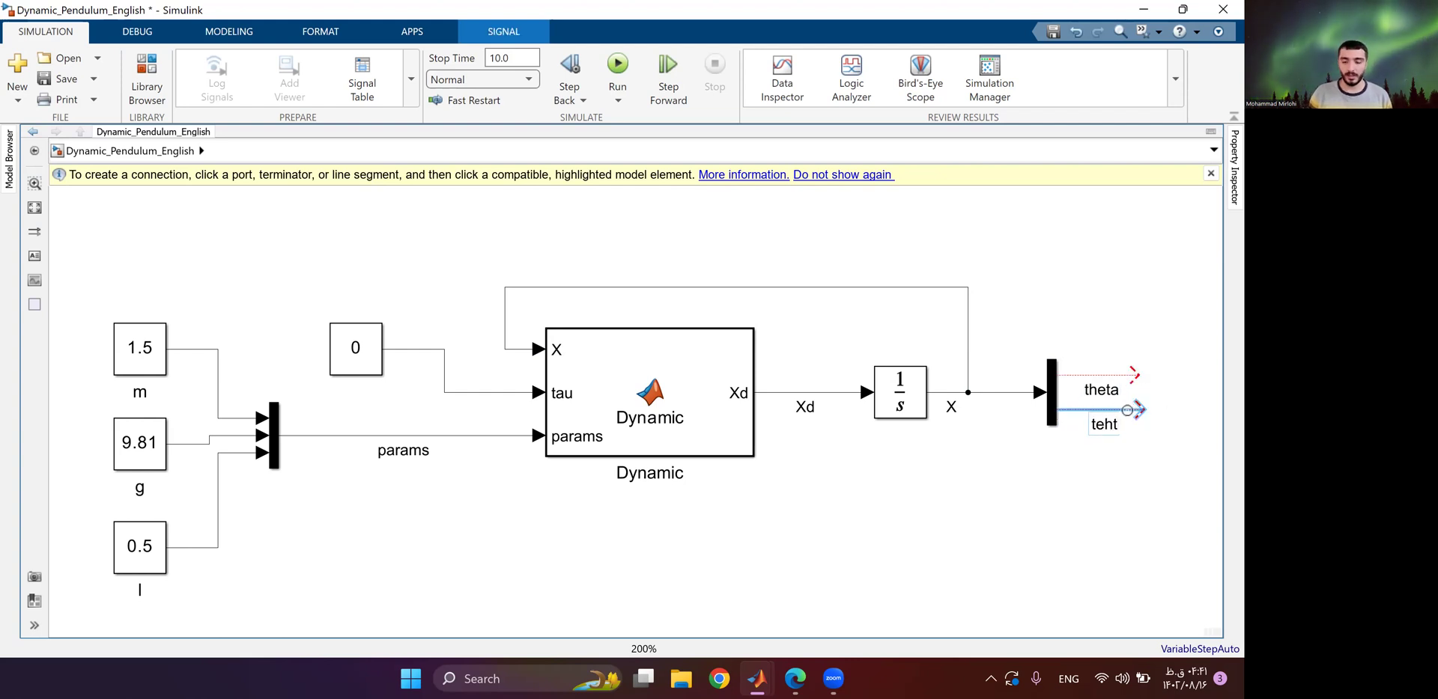
key("BackSpace")
key("BackSpace")
type("heta")
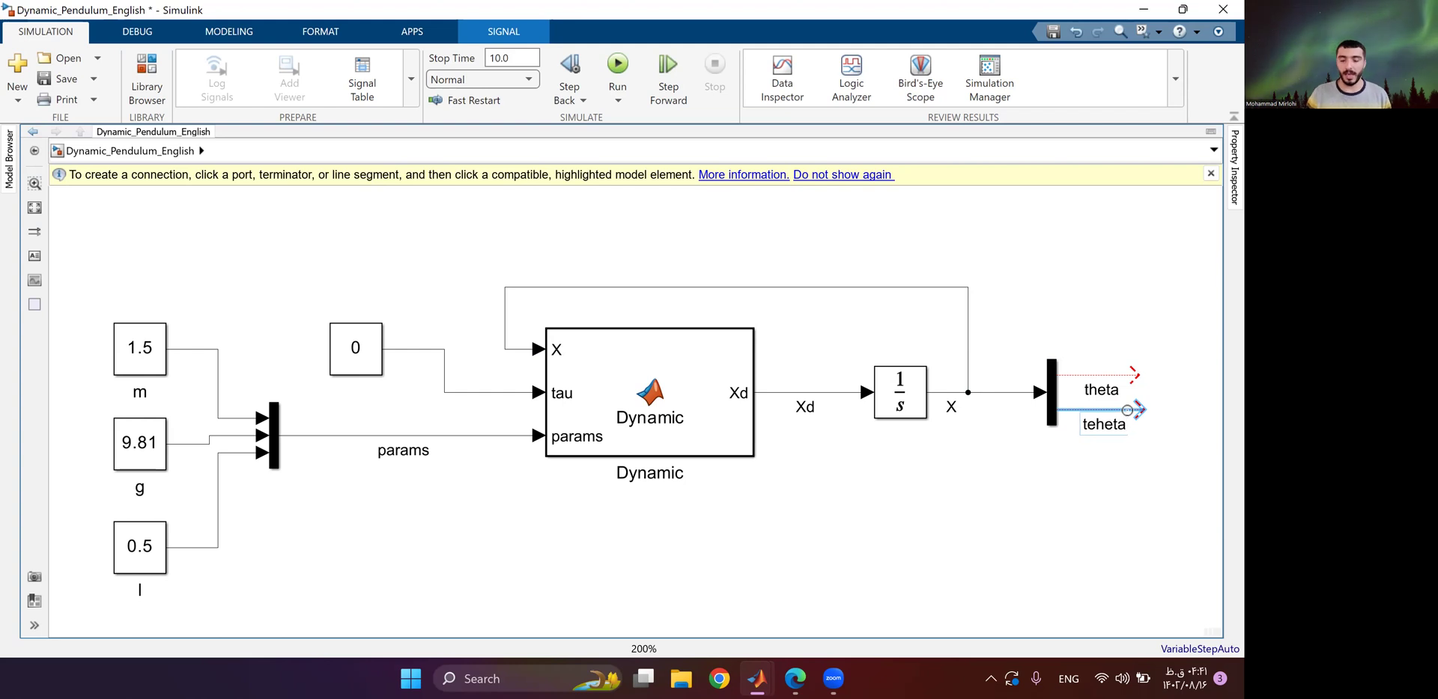
key("BackSpace")
key("BackSpace")
key("BackSpace")
key("BackSpace")
key("BackSpace")
type("hetad")
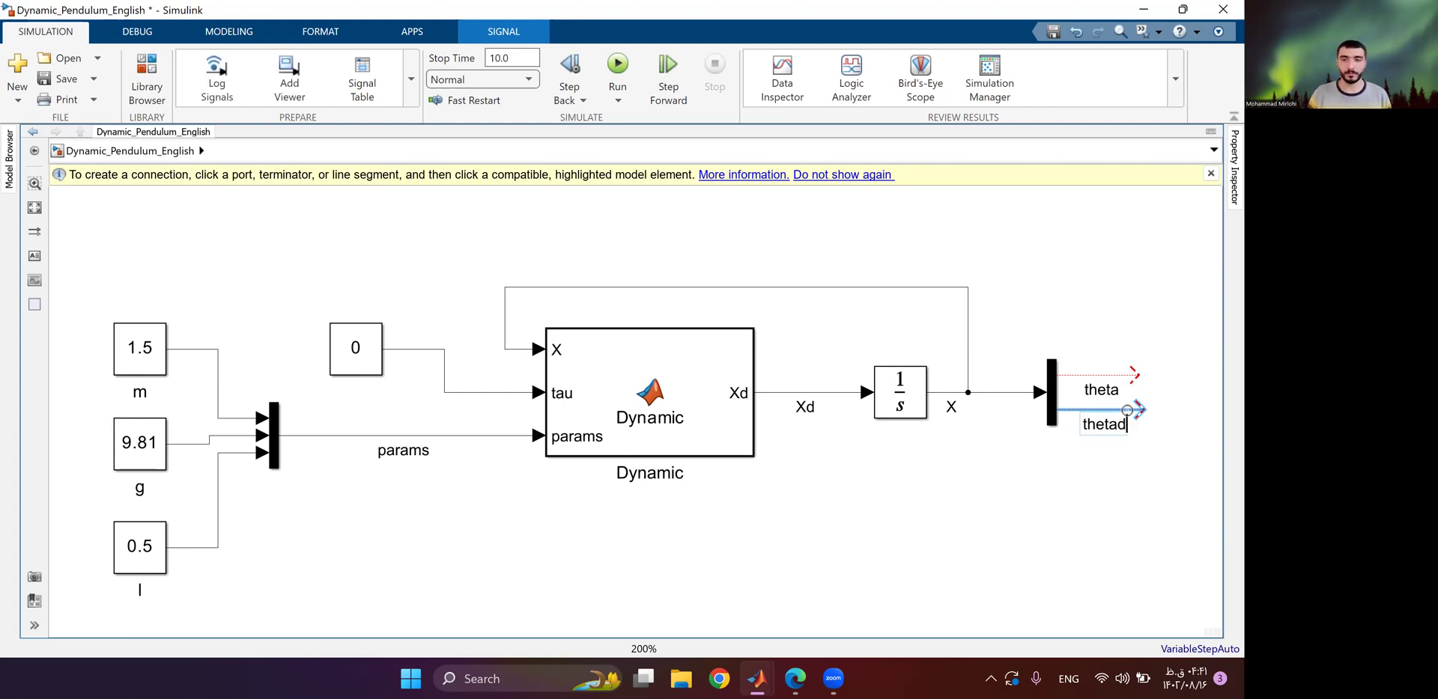
left_click(1062, 527)
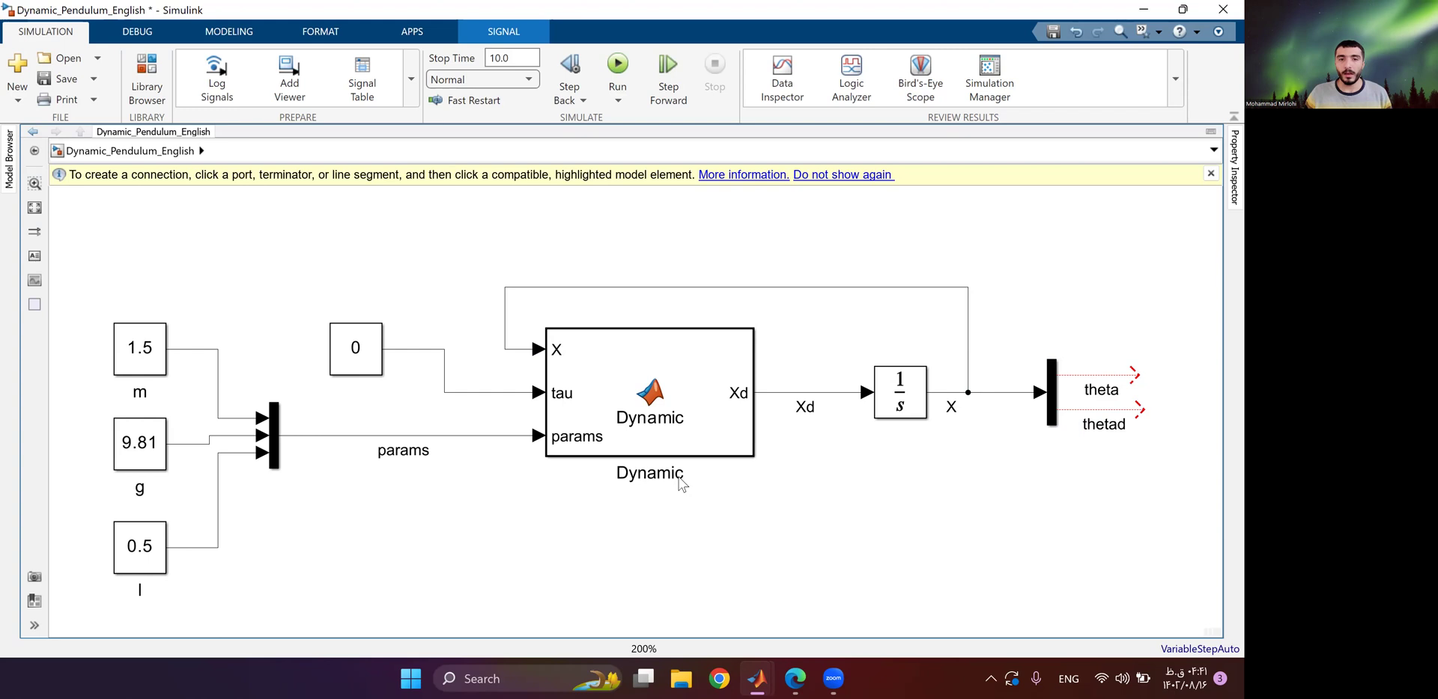
Insert a Scope block to the right of the theta and thetad signals, placed slightly higher.
scroll(749, 449, "right", 6)
double_click(801, 408)
type("sco")
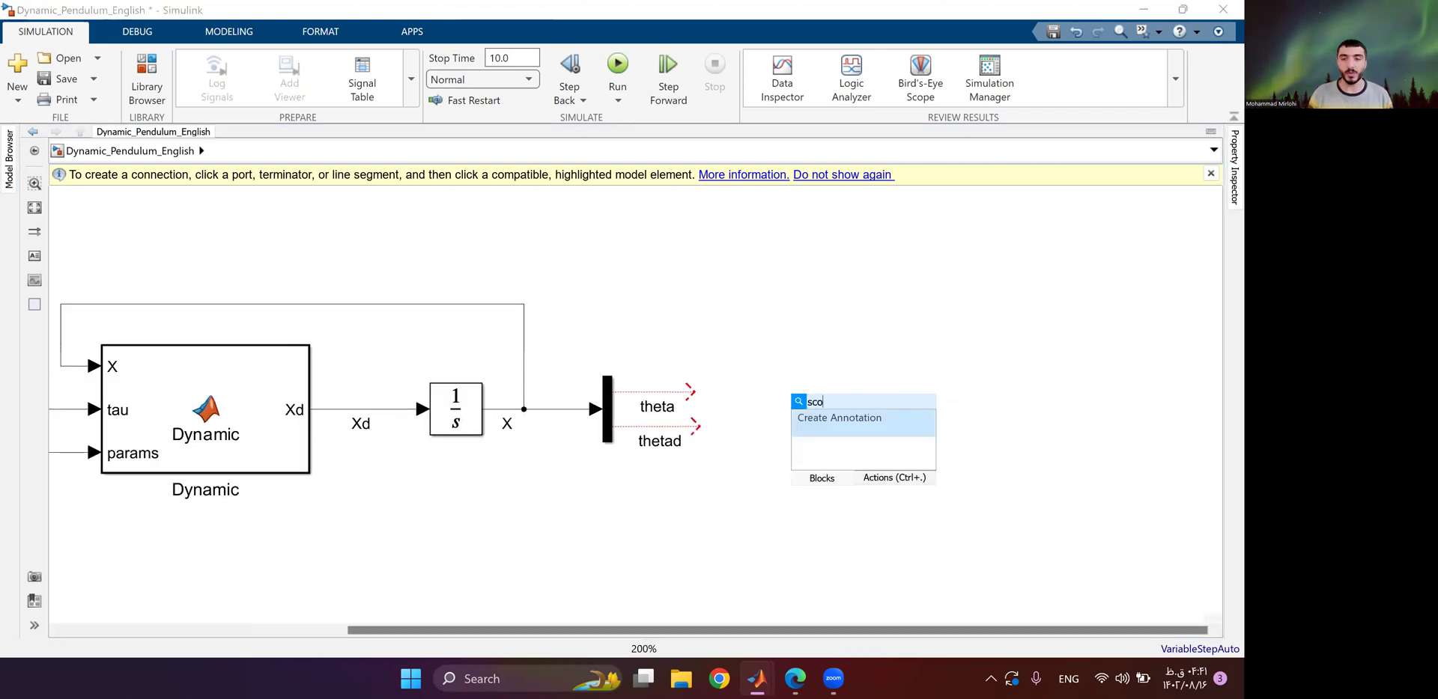
left_click(834, 416)
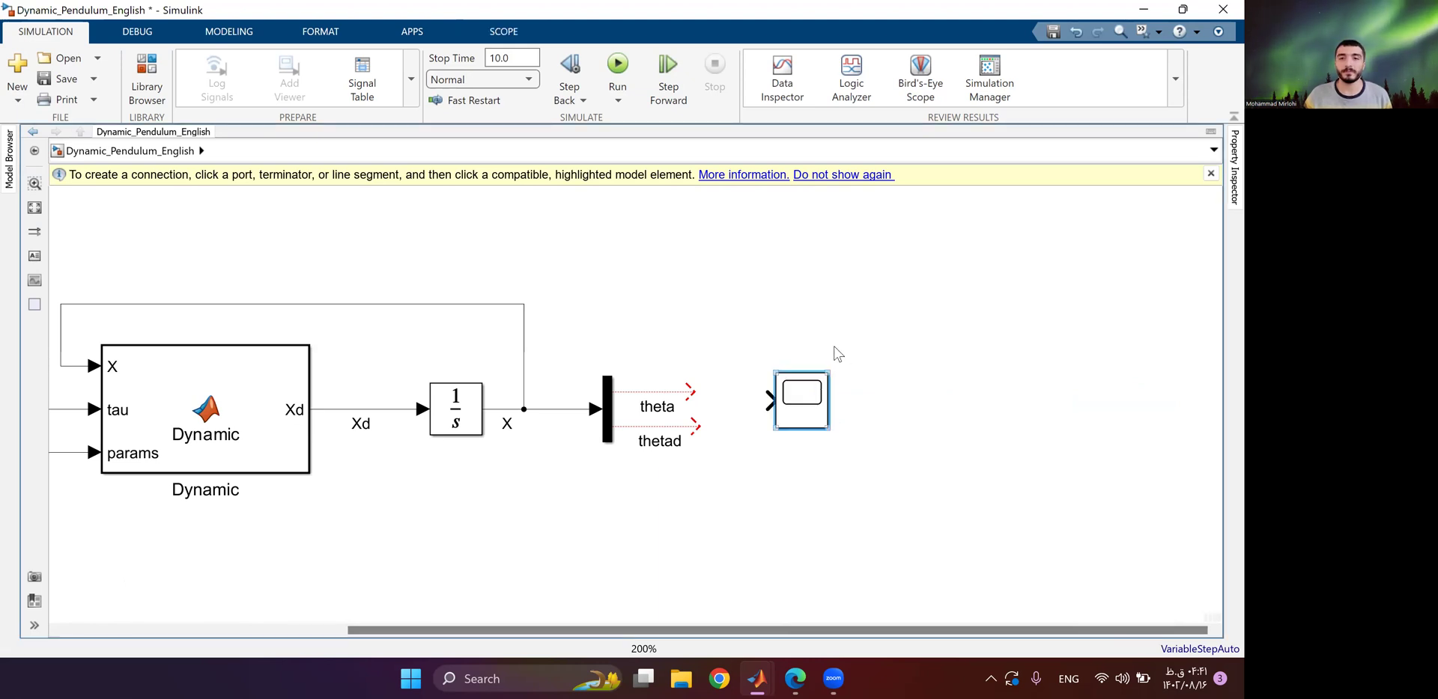
left_click_drag(785, 386, 829, 344)
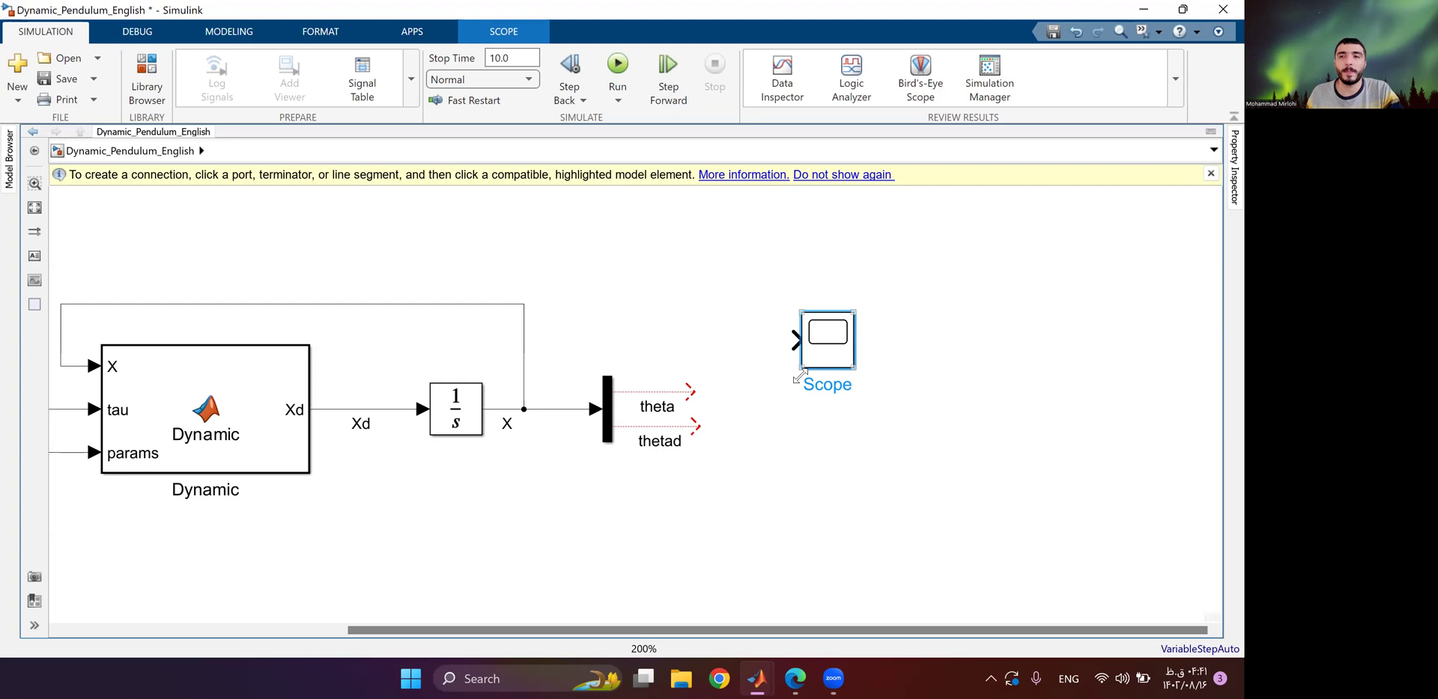
Style the Scope window with white figure and axes colours and a blue, 1.0-width line.
double_click(800, 373)
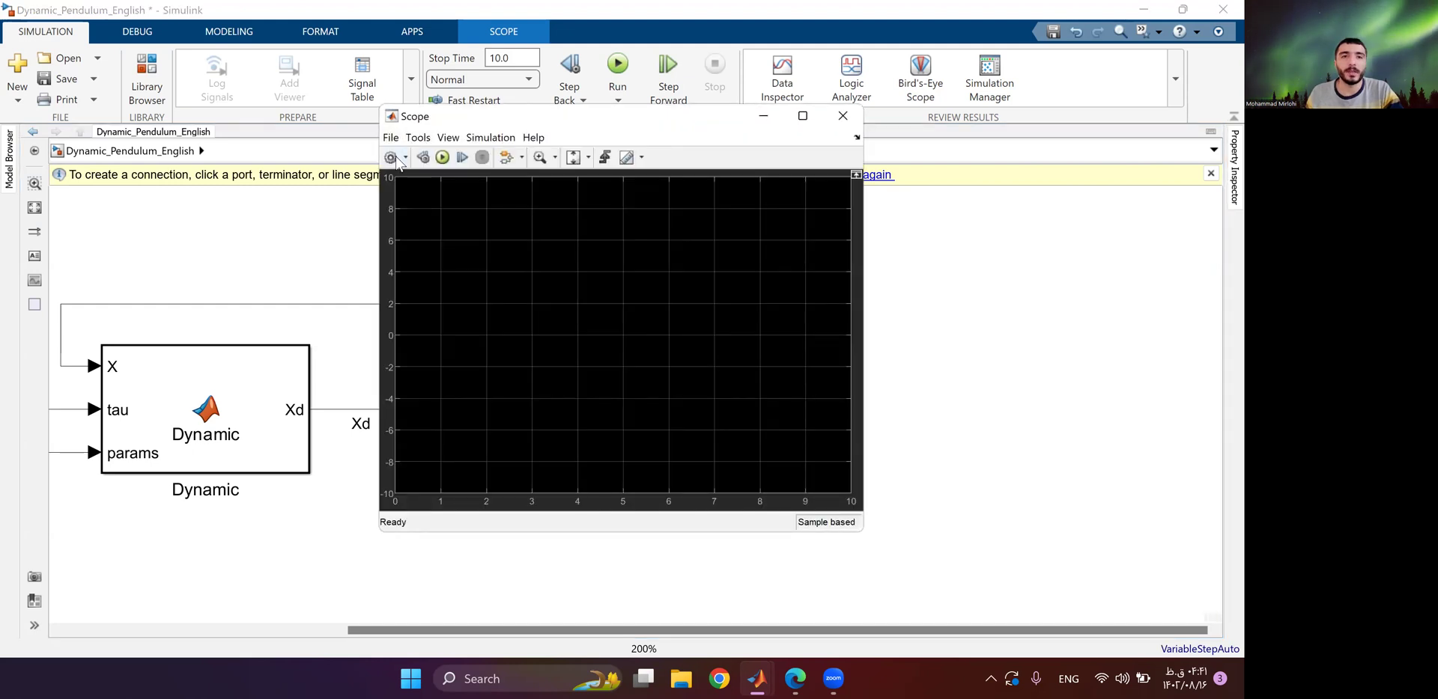
left_click(405, 158)
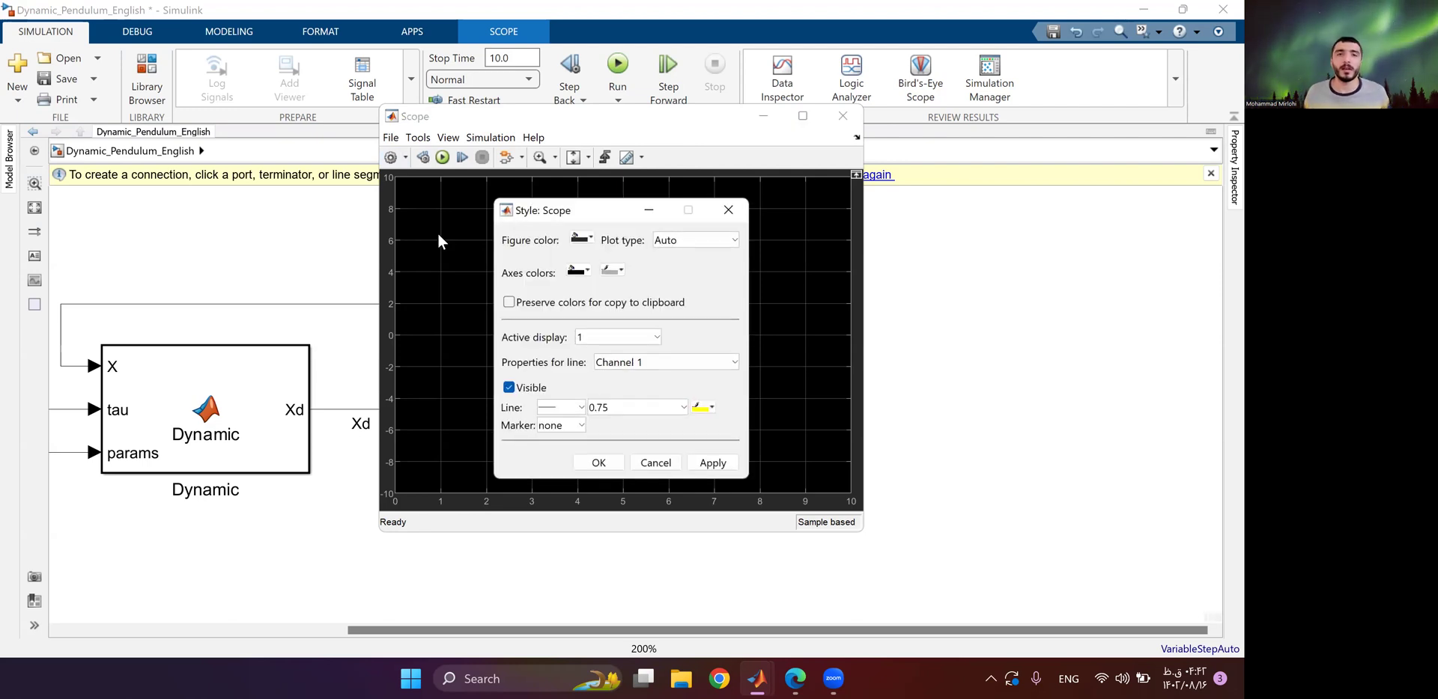
left_click(582, 238)
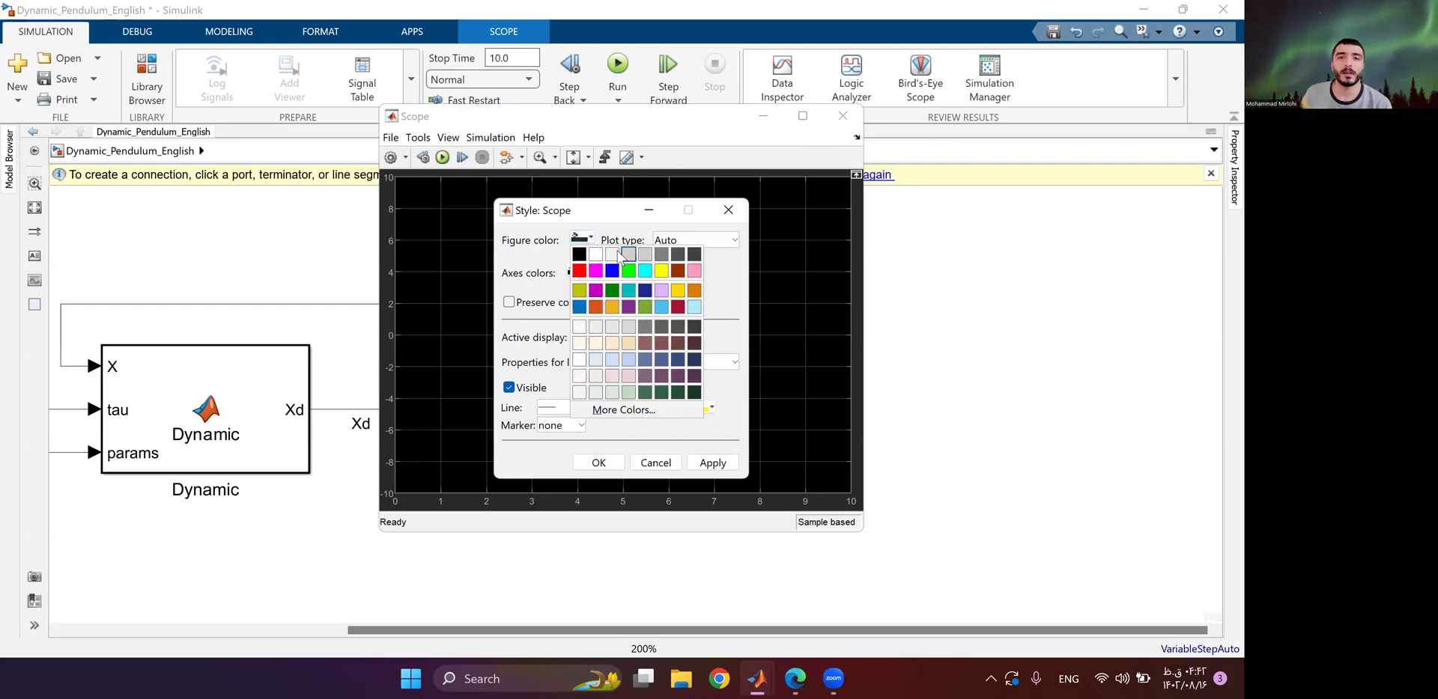
left_click(616, 255)
left_click(578, 270)
left_click(595, 288)
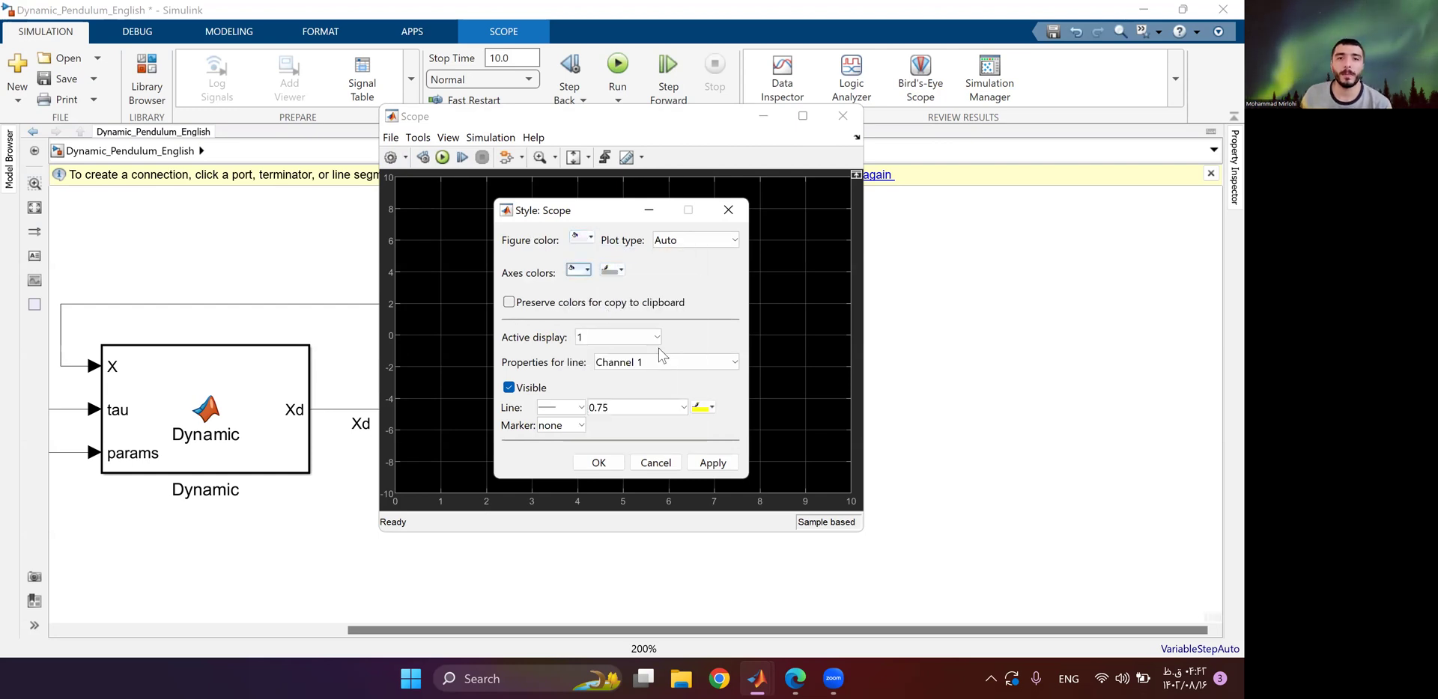
left_click(702, 407)
left_click(738, 443)
left_click(683, 407)
left_click(599, 437)
left_click(712, 463)
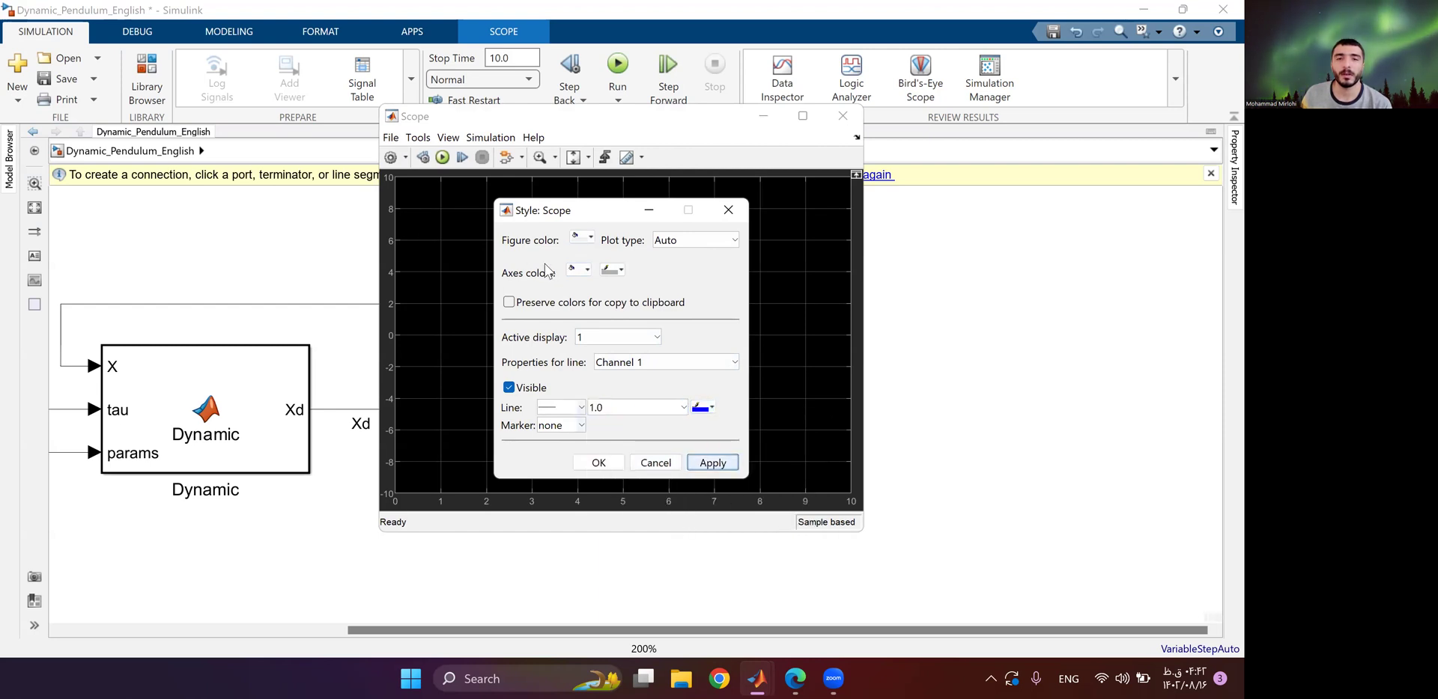
left_click(599, 463)
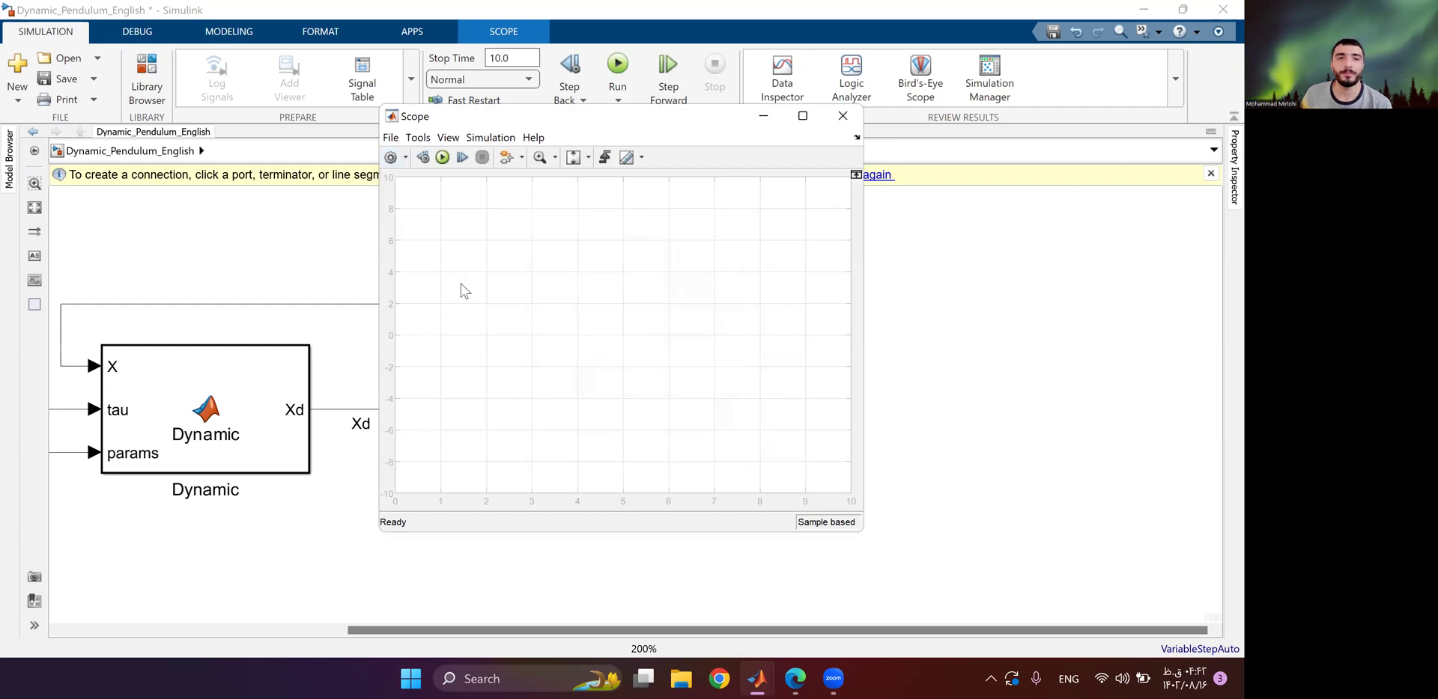
Set the Scope to 2 input ports and enable Open at simulation start.
left_click(392, 158)
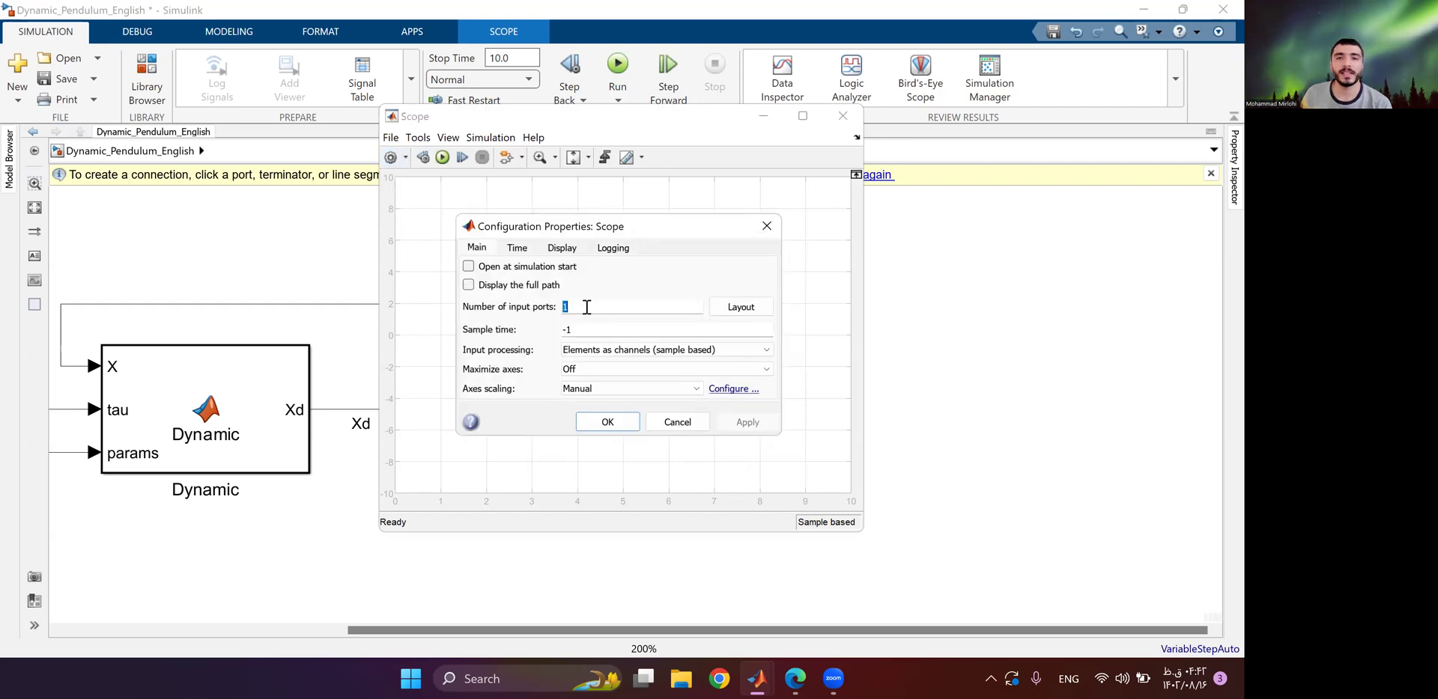
type("2")
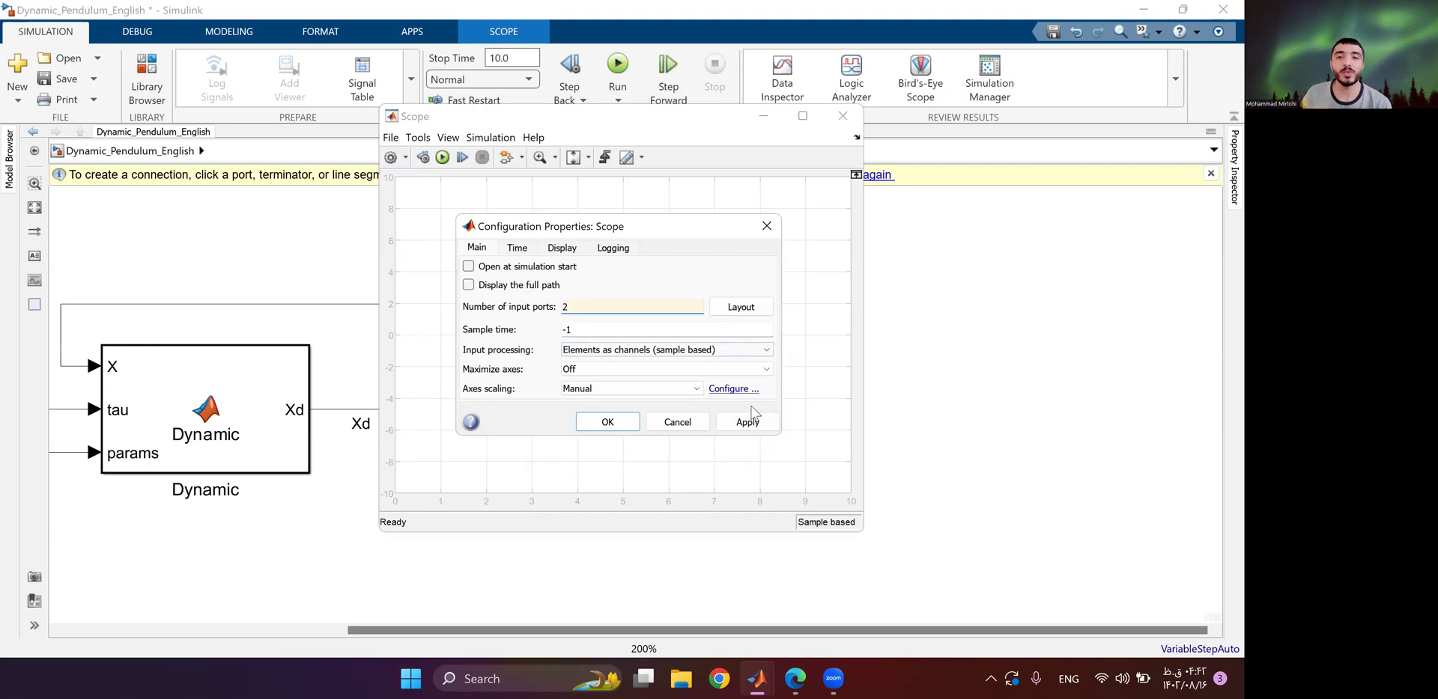
left_click(756, 422)
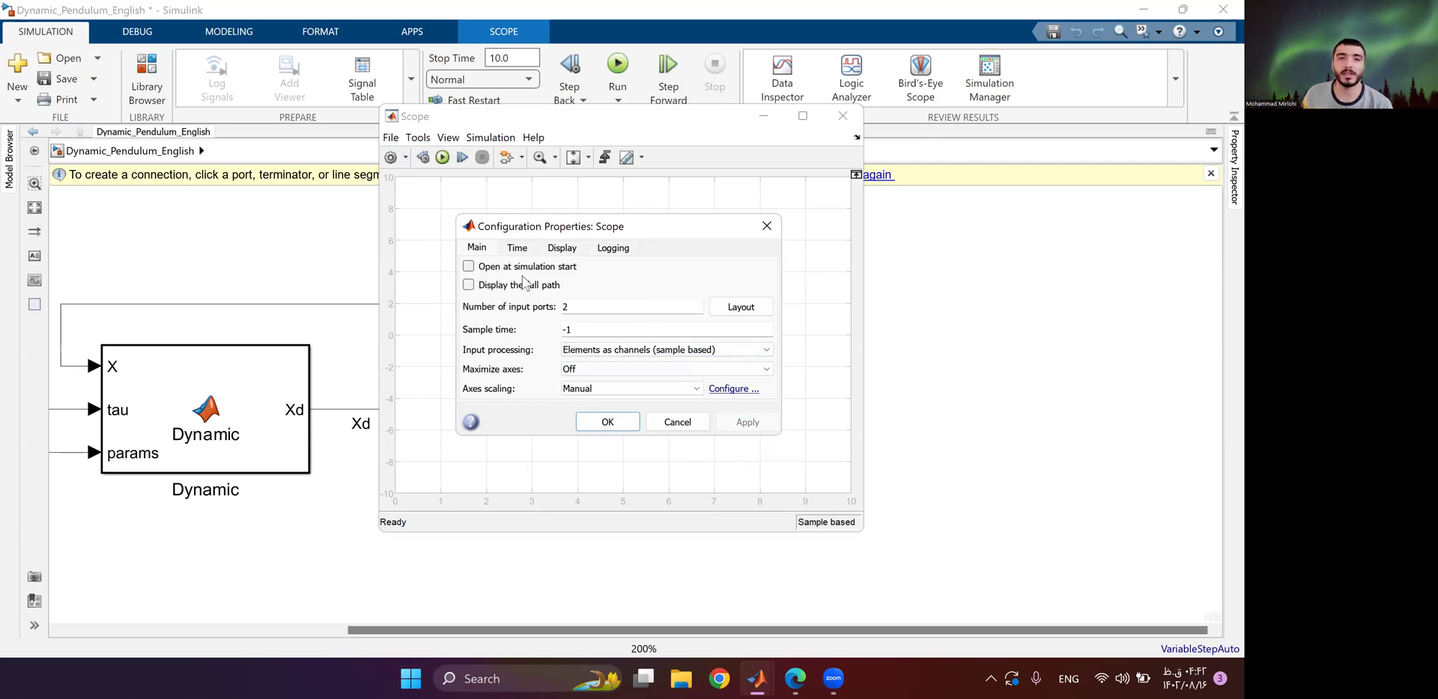
left_click(469, 267)
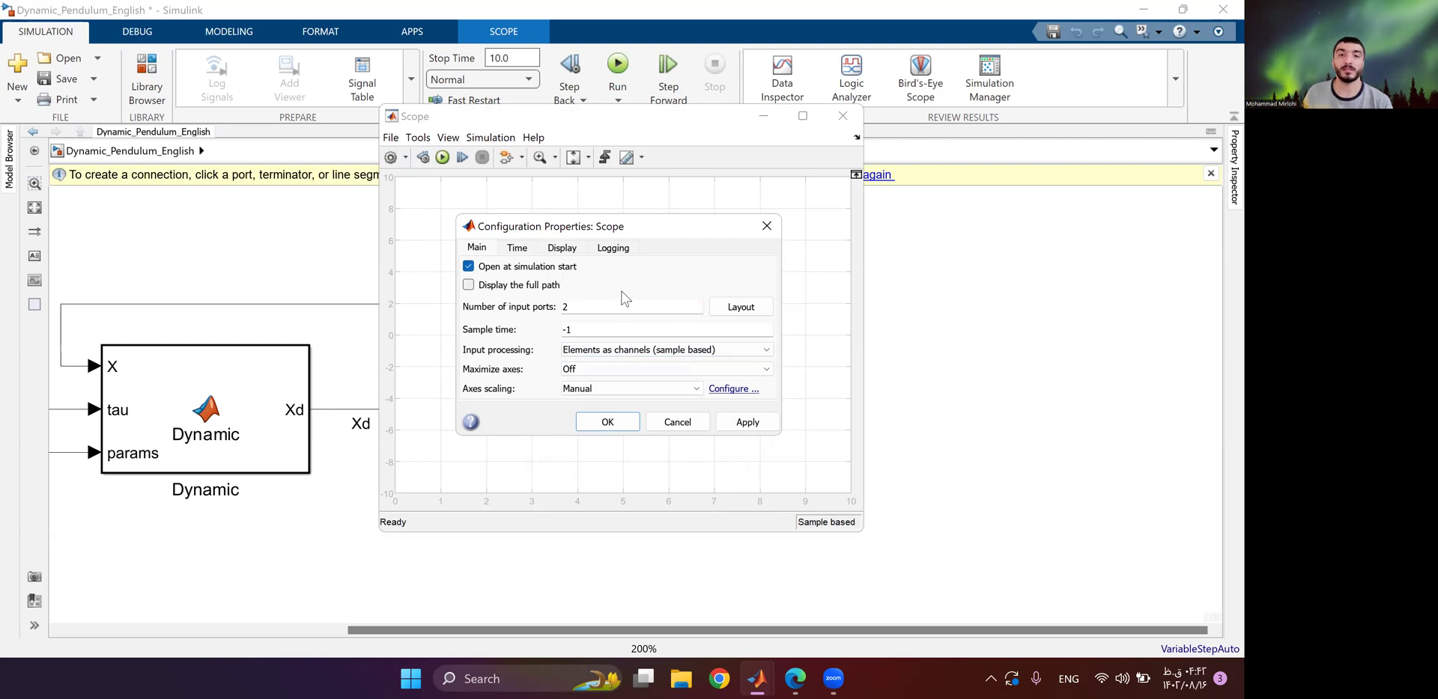
left_click(747, 422)
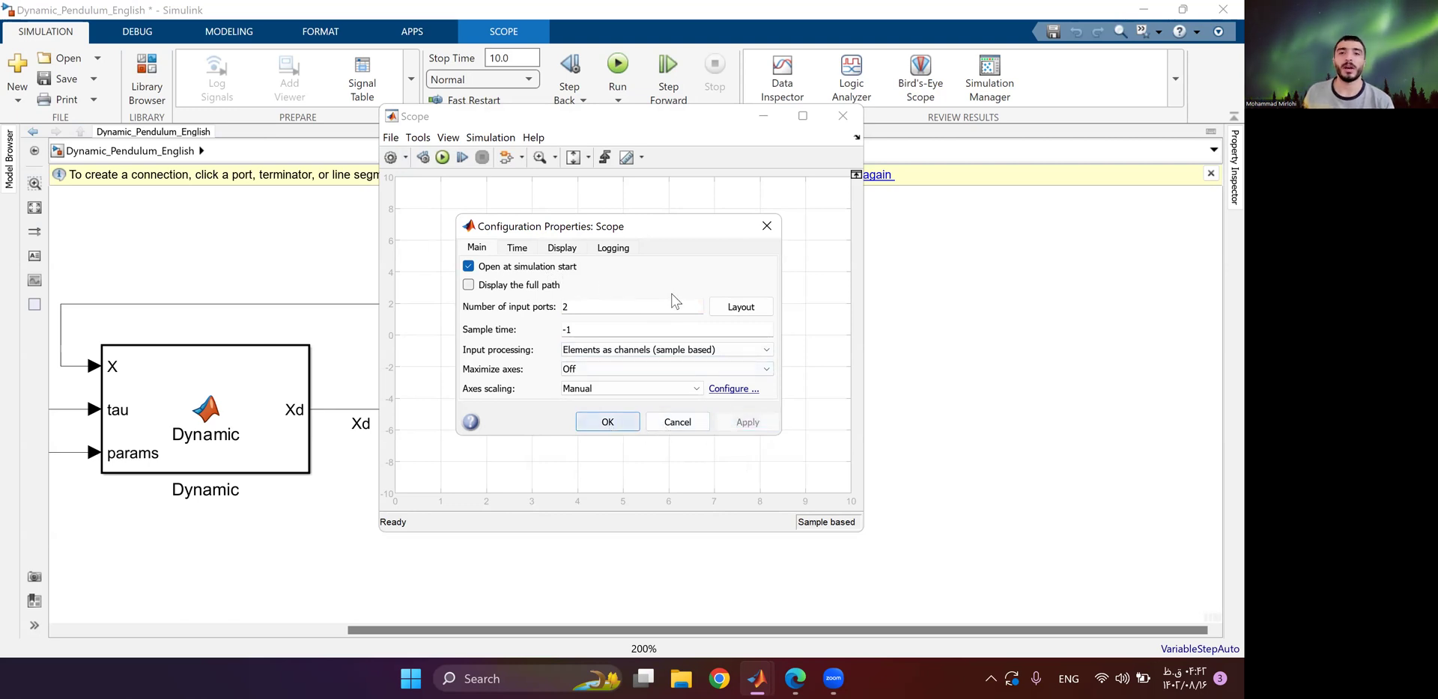
left_click(607, 422)
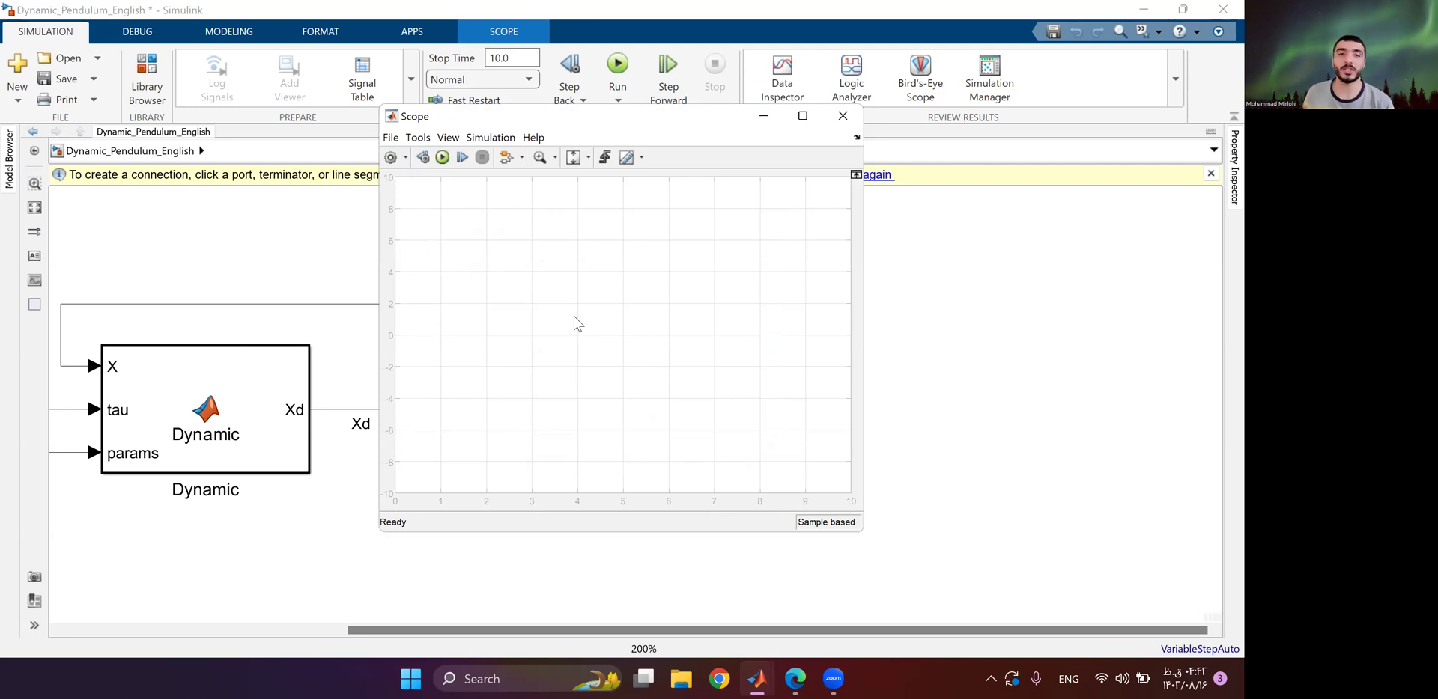
Change the Scope layout to two stacked plots (2×1).
left_click(405, 158)
left_click(390, 223)
left_click(395, 249)
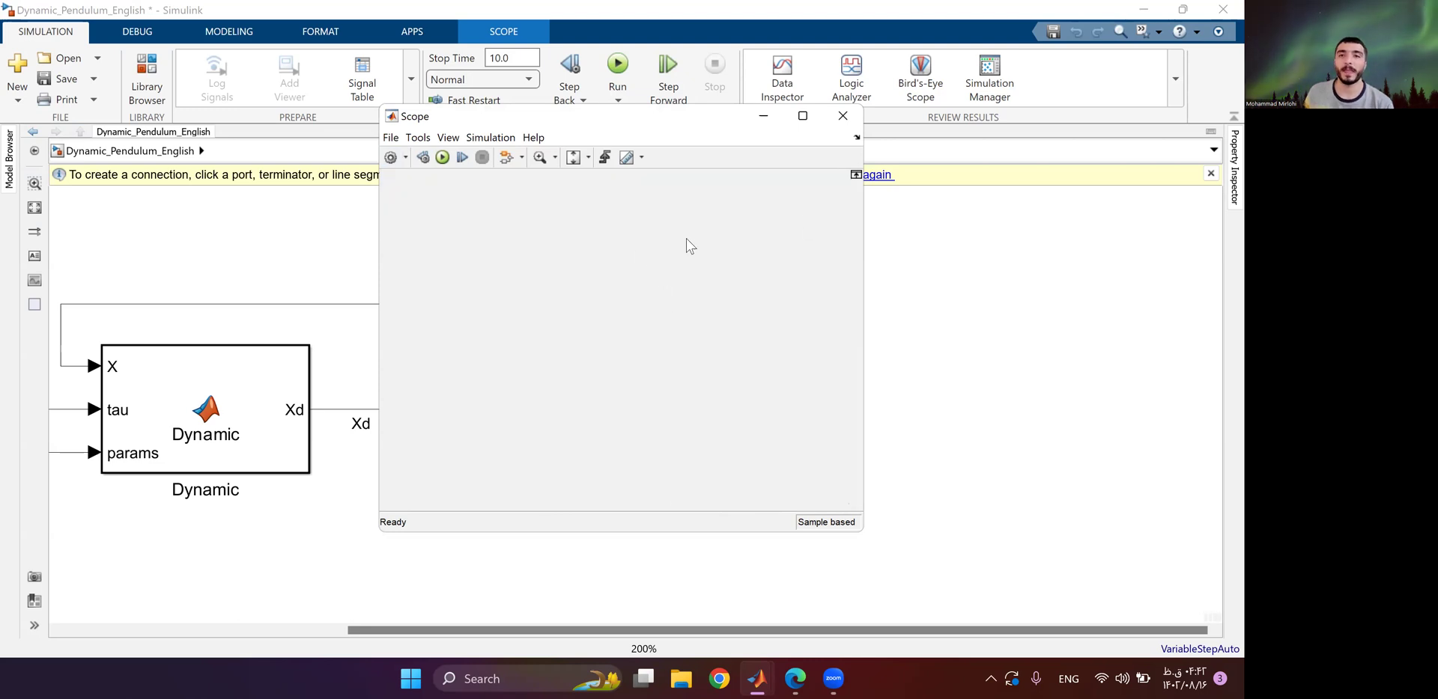
Insert a Gain block on the theta signal and enter 180/pi as its gain.
left_click(843, 119)
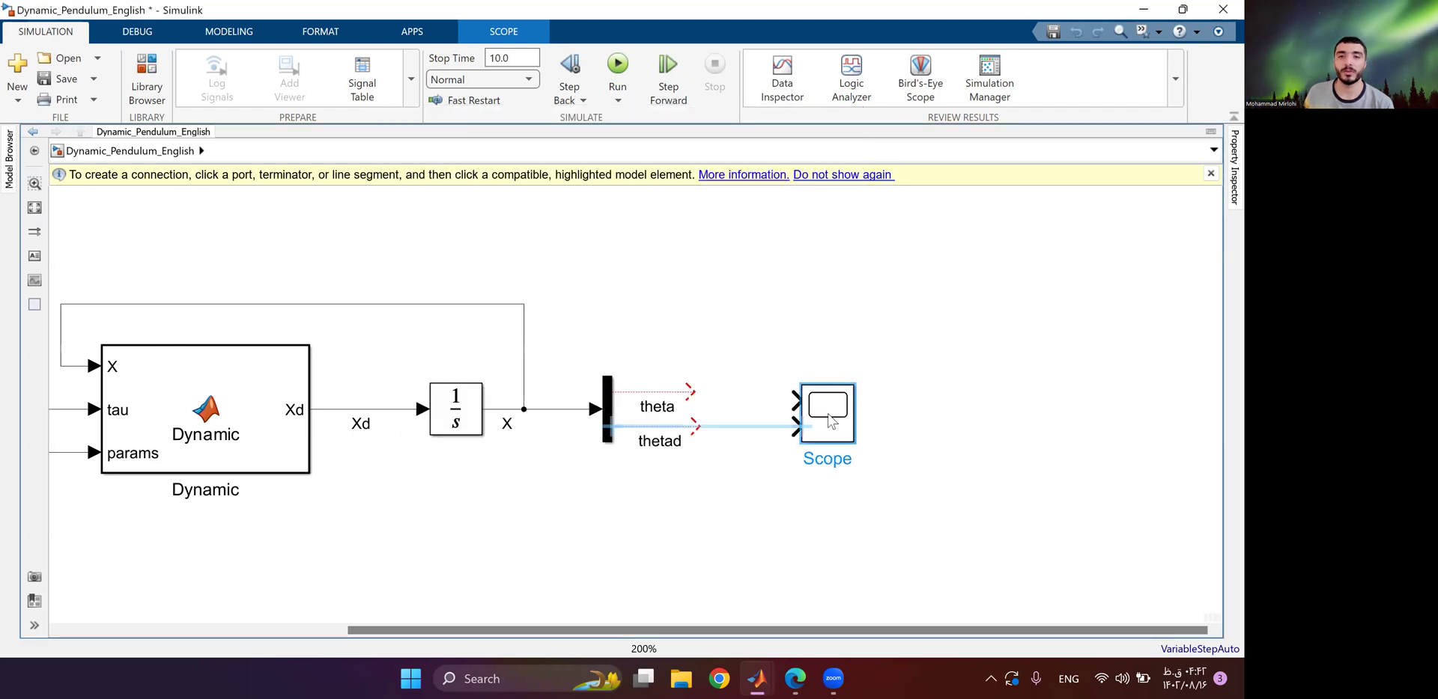
left_click_drag(826, 419, 901, 416)
left_click(678, 391)
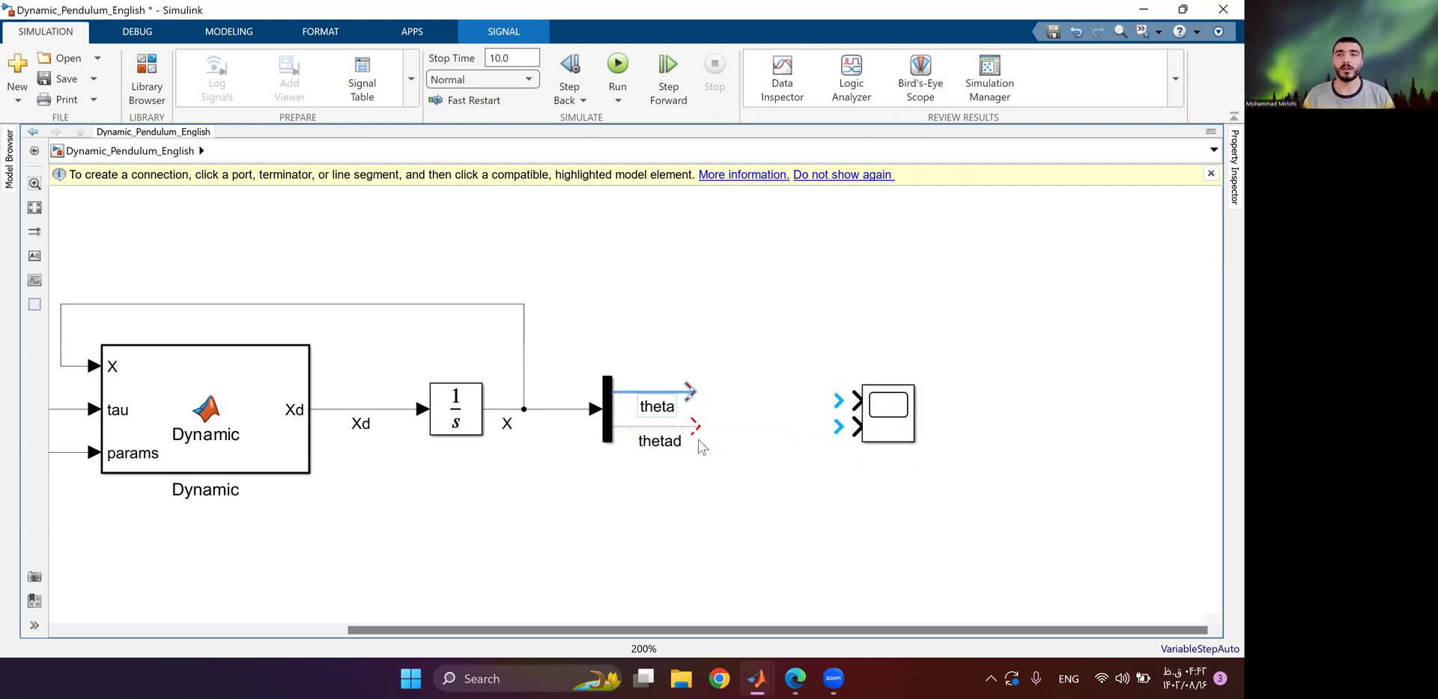
double_click(767, 380)
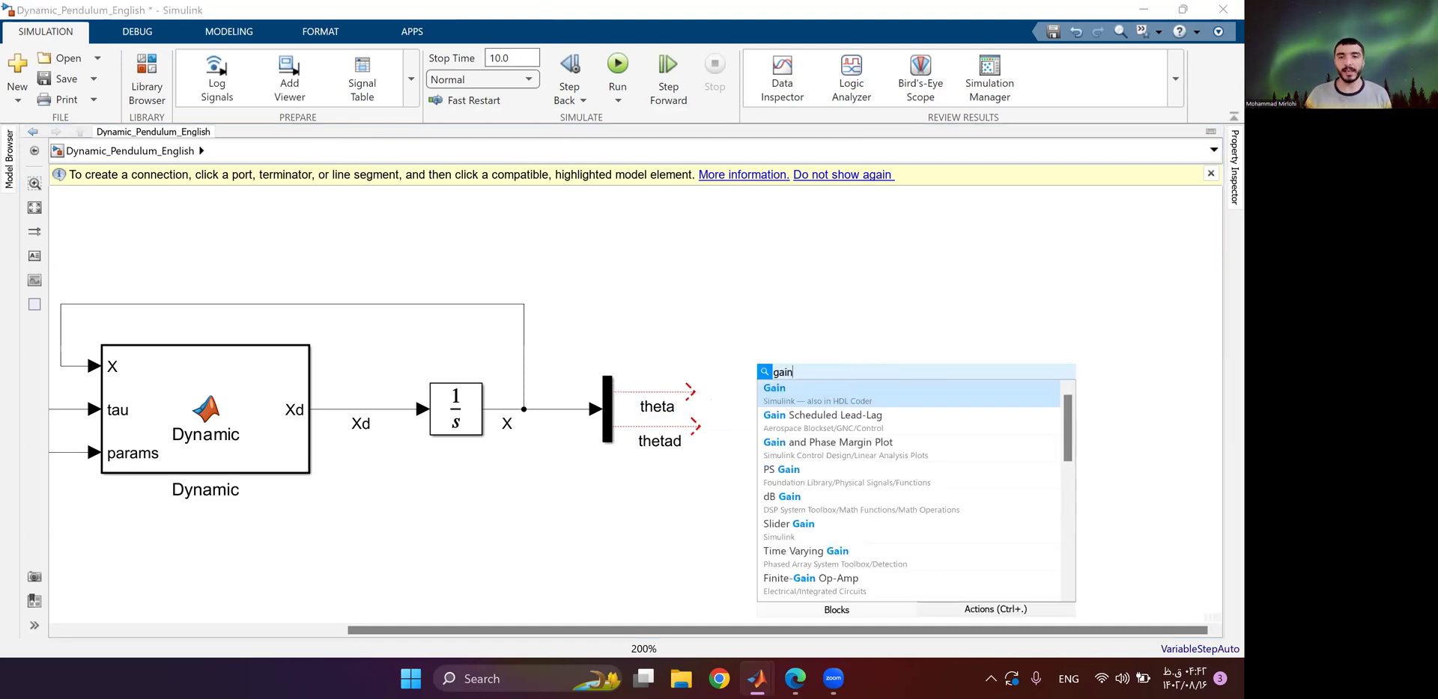
left_click(786, 395)
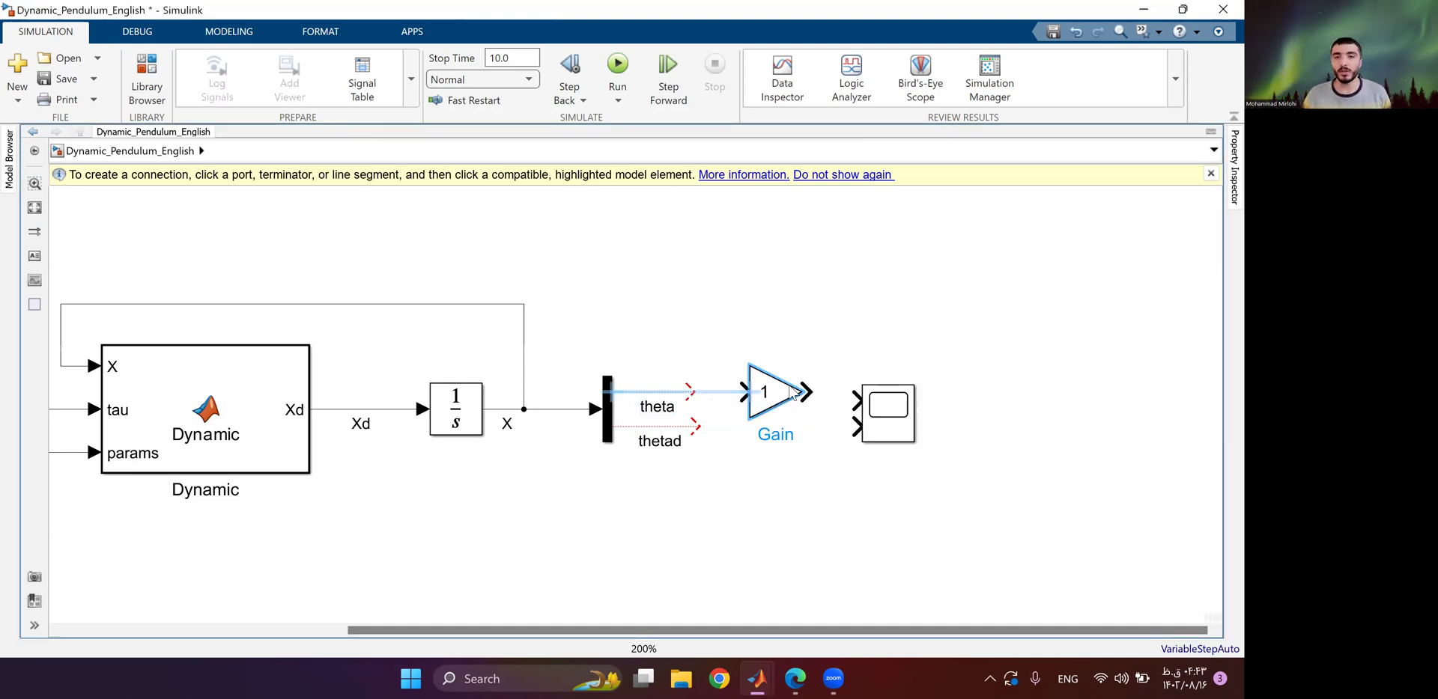
left_click_drag(908, 433, 969, 425)
left_click(778, 400)
double_click(757, 405)
type("180/pi")
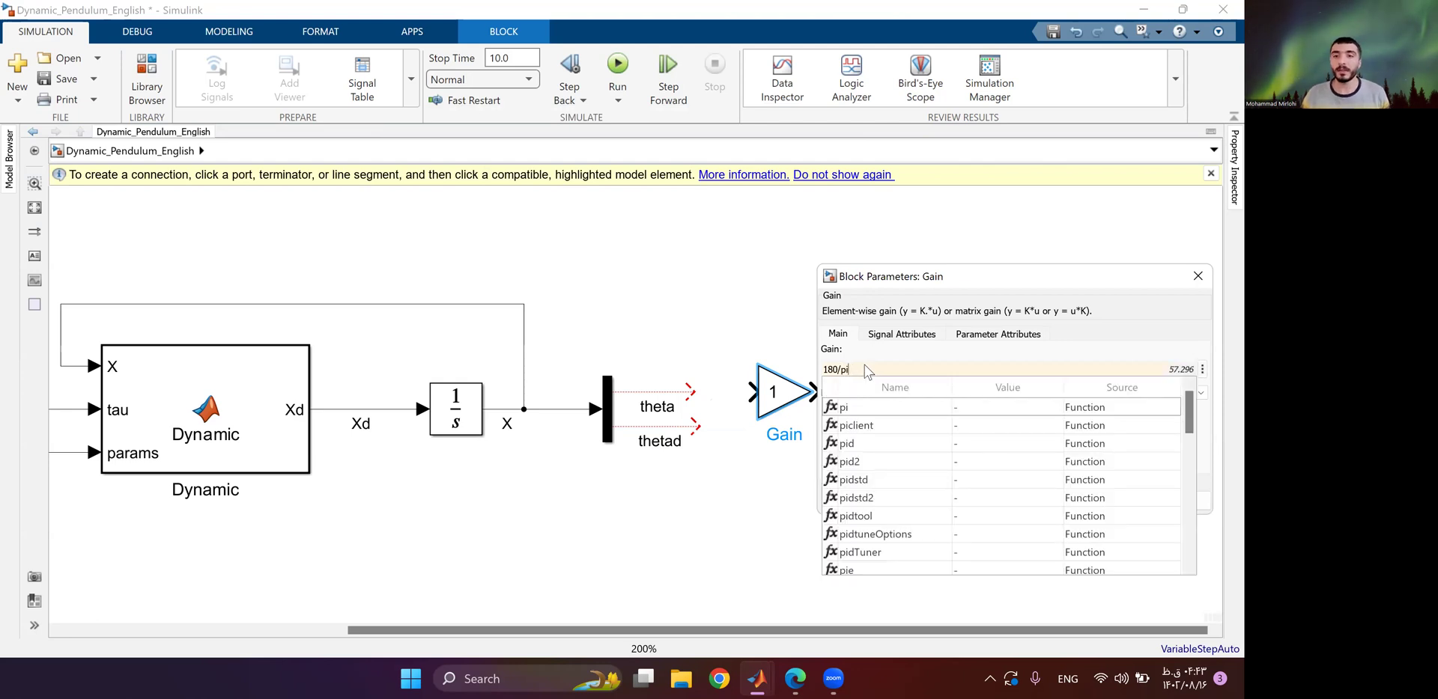
triple_click(867, 371)
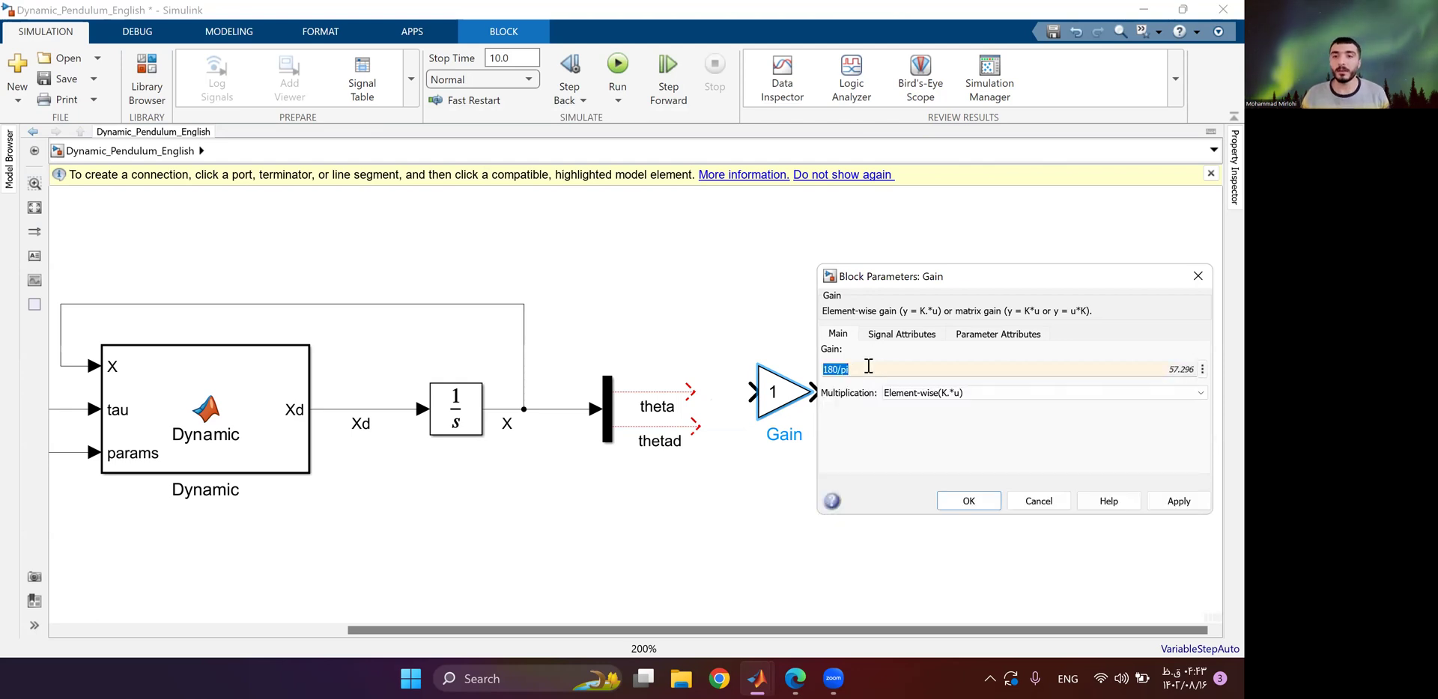
Apply the 180/pi gain, connect theta to it, and add a second gain for thetad.
left_click(1185, 500)
left_click(983, 503)
left_click_drag(691, 390, 775, 473)
left_click(695, 426)
left_click_drag(695, 427, 748, 461)
Wire both gains to the Scope inputs, label them theta deg and thetad deg, and save.
left_click_drag(818, 391, 912, 391)
left_click(867, 399)
type("theta")
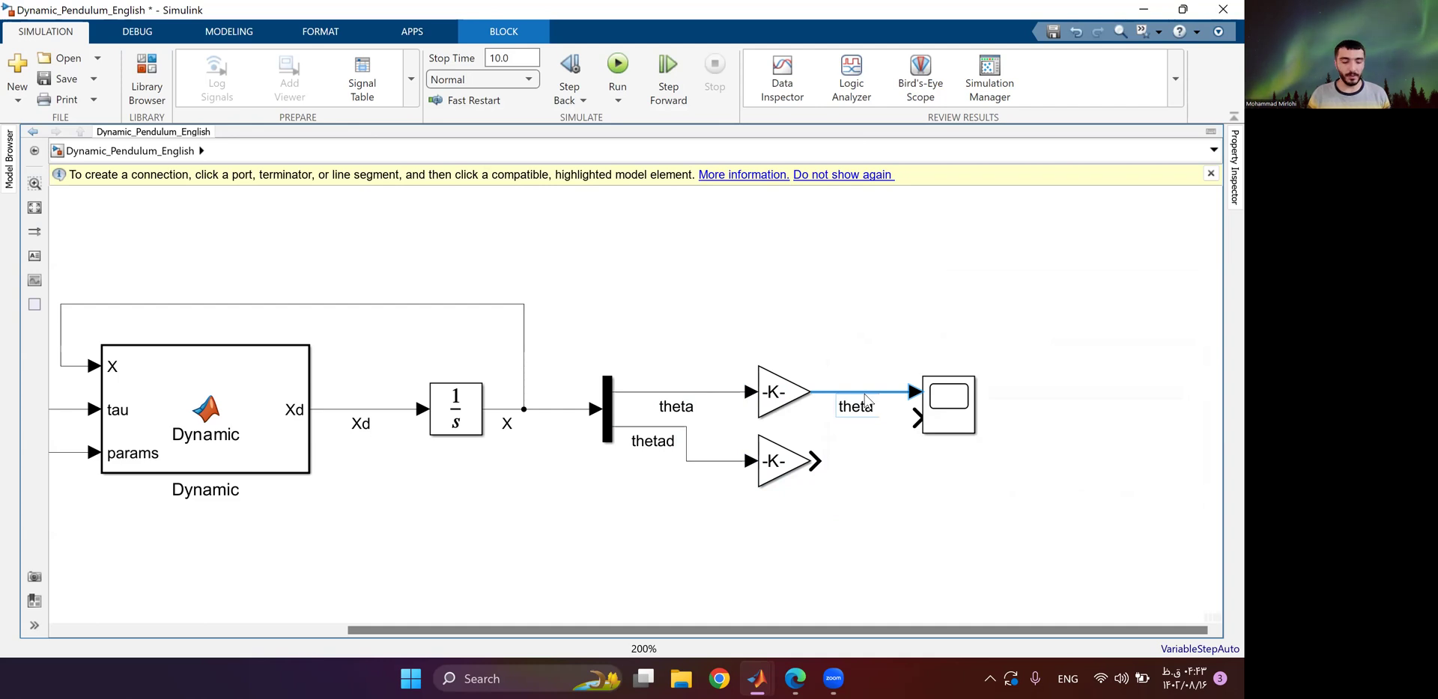
type(" deg")
key("Return")
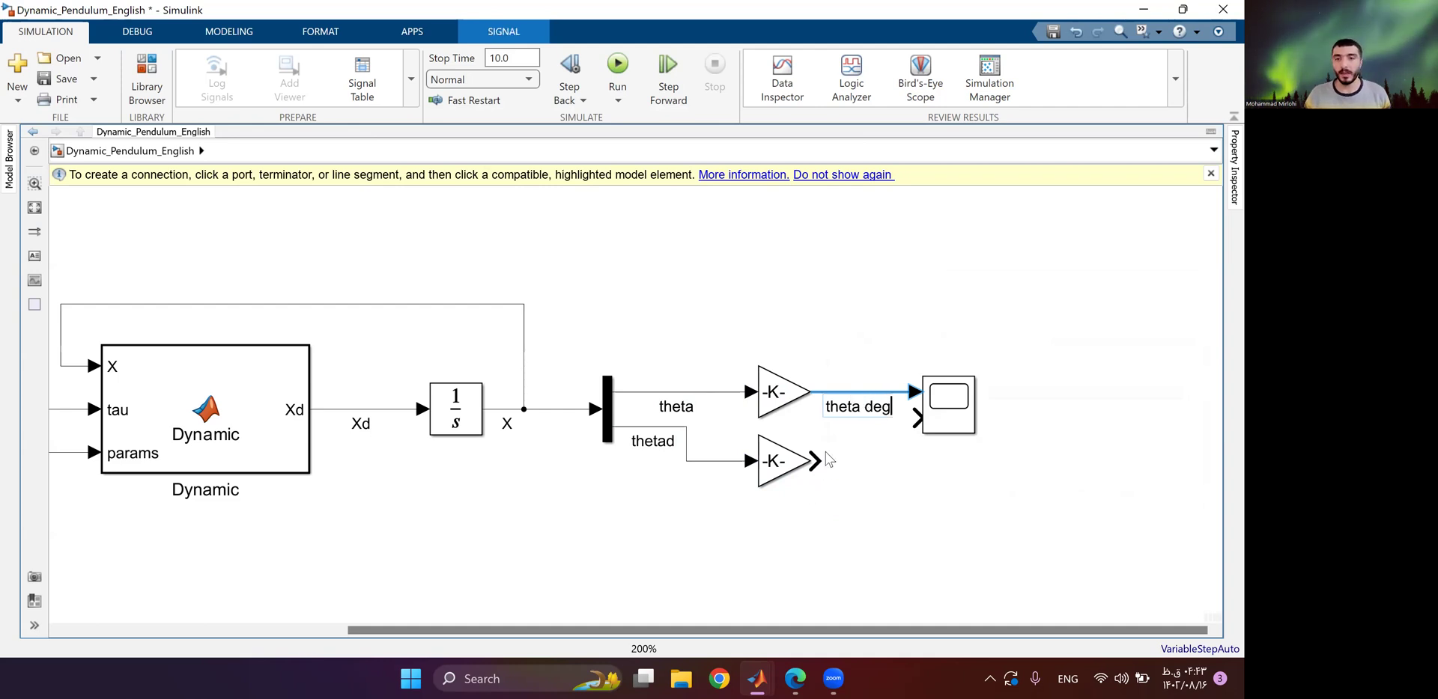
left_click(891, 440)
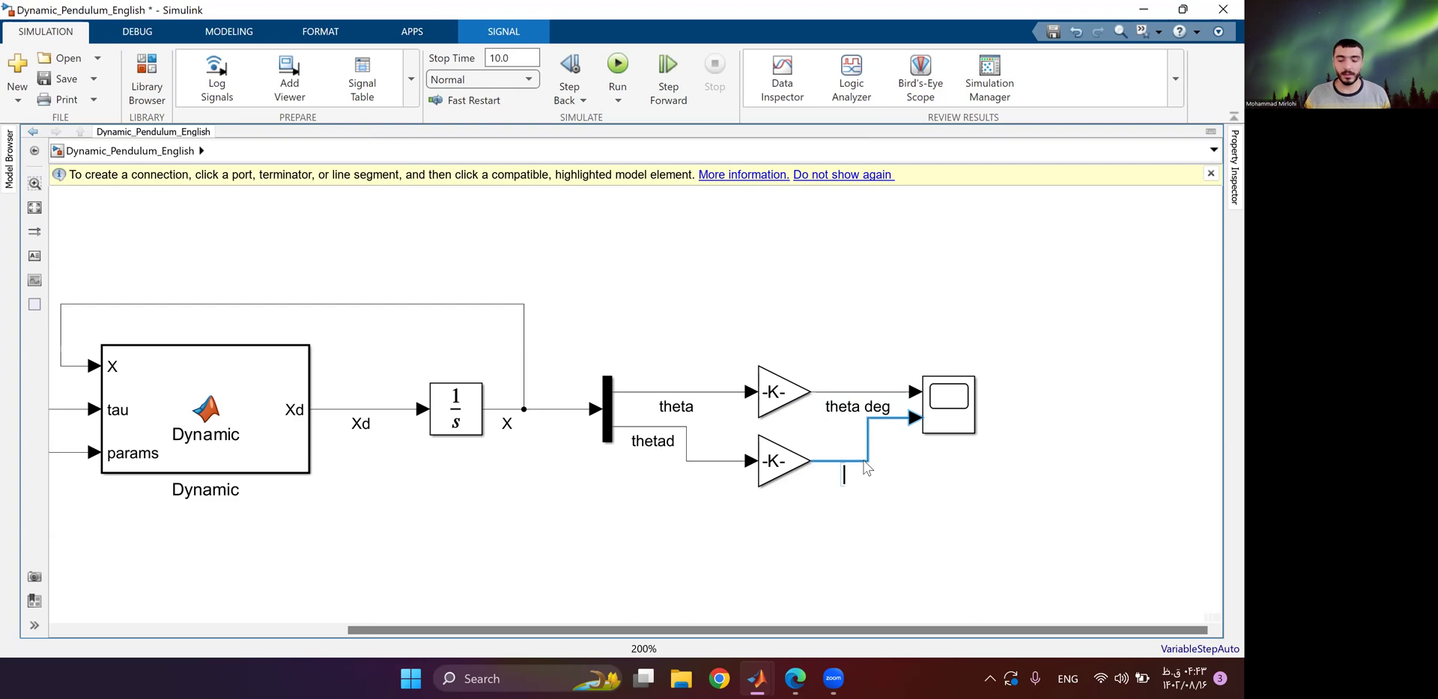
type("theta")
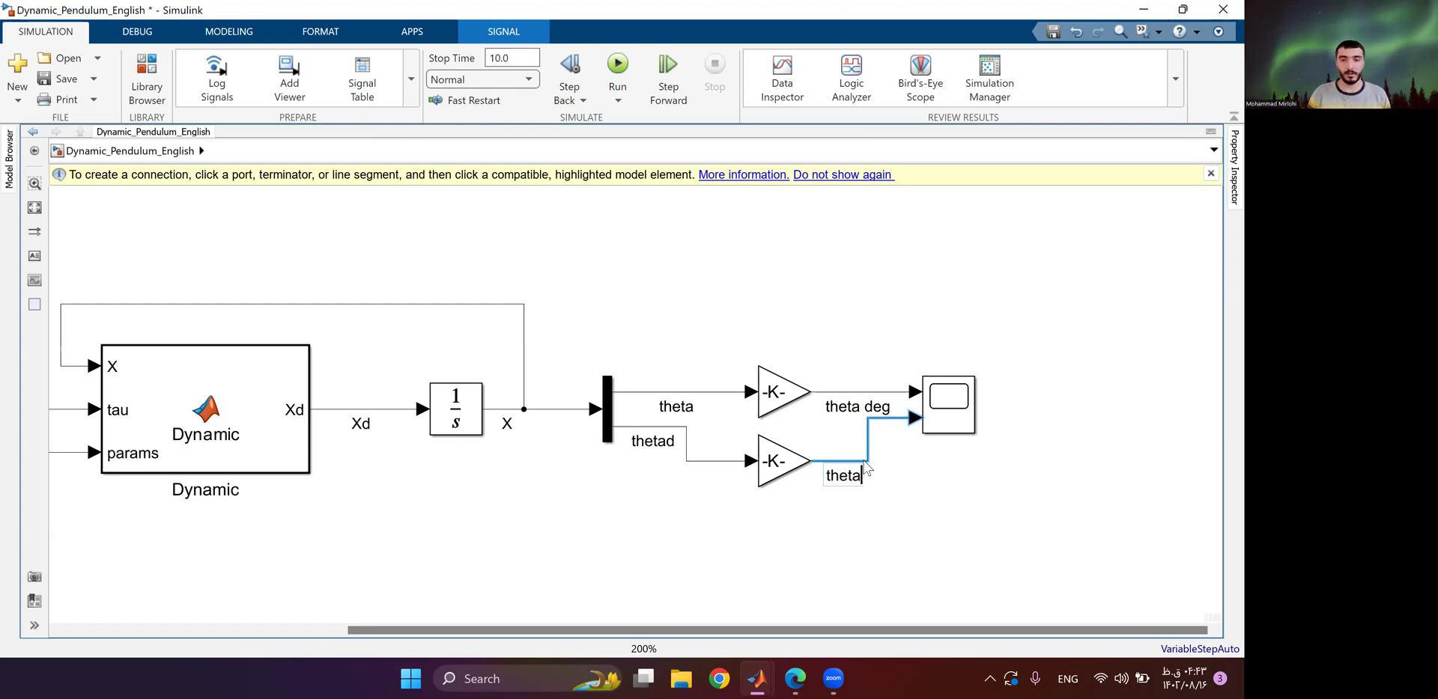
type("d deg")
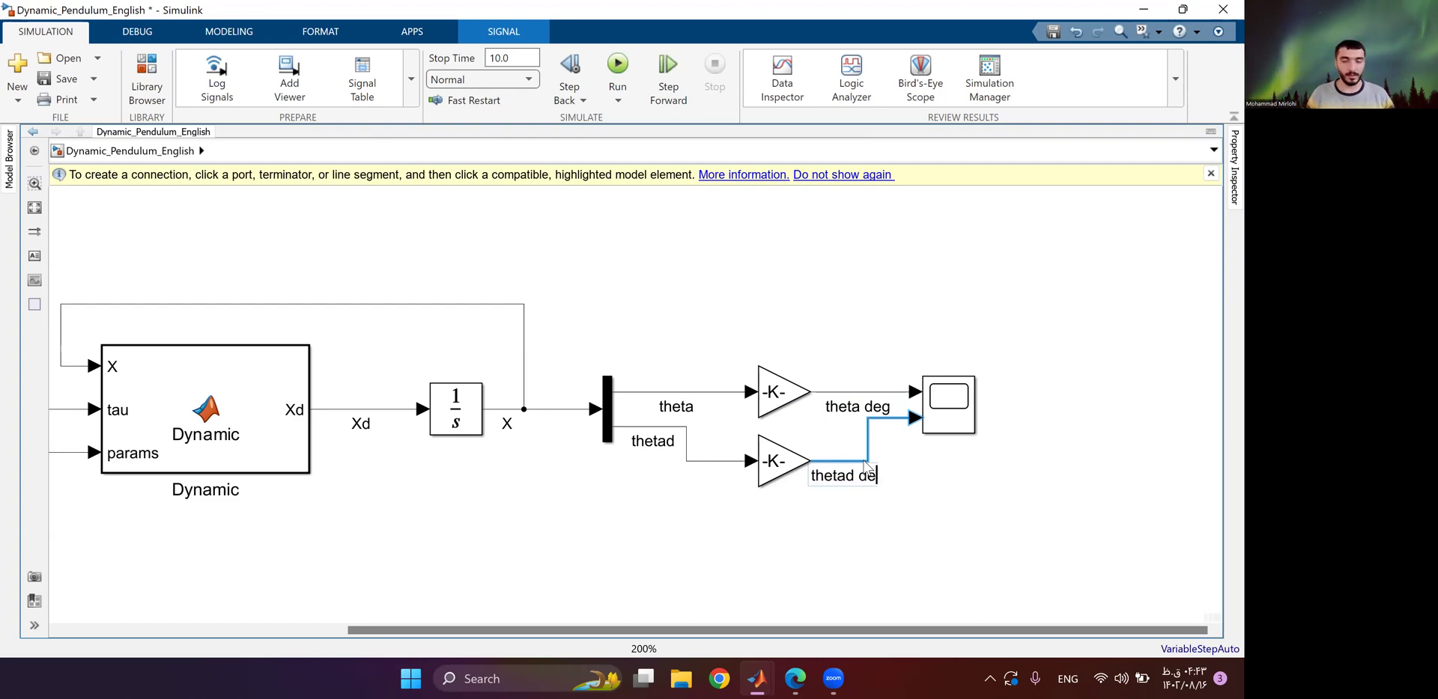
left_click(34, 207)
key("ctrl+s")
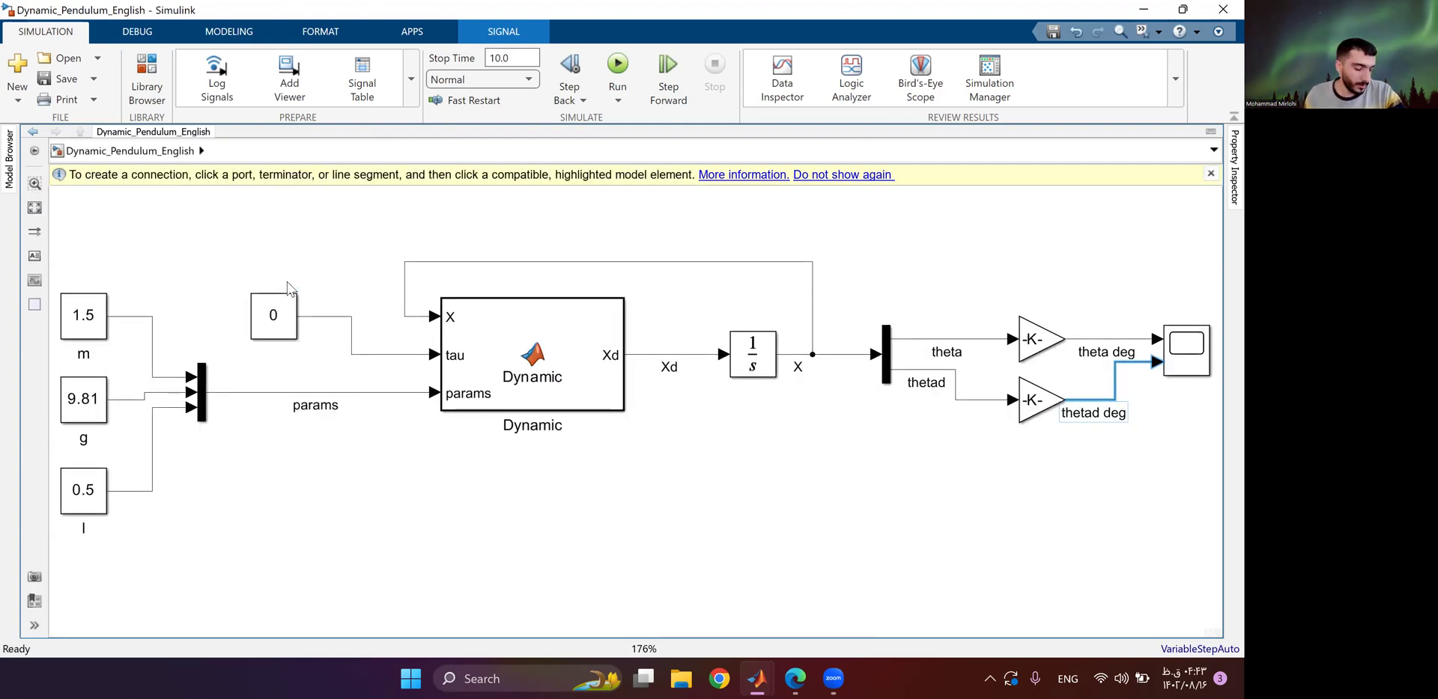
Run the 10 s simulation with Ctrl+T and view flat zero traces in the Scope.
key("ctrl+t")
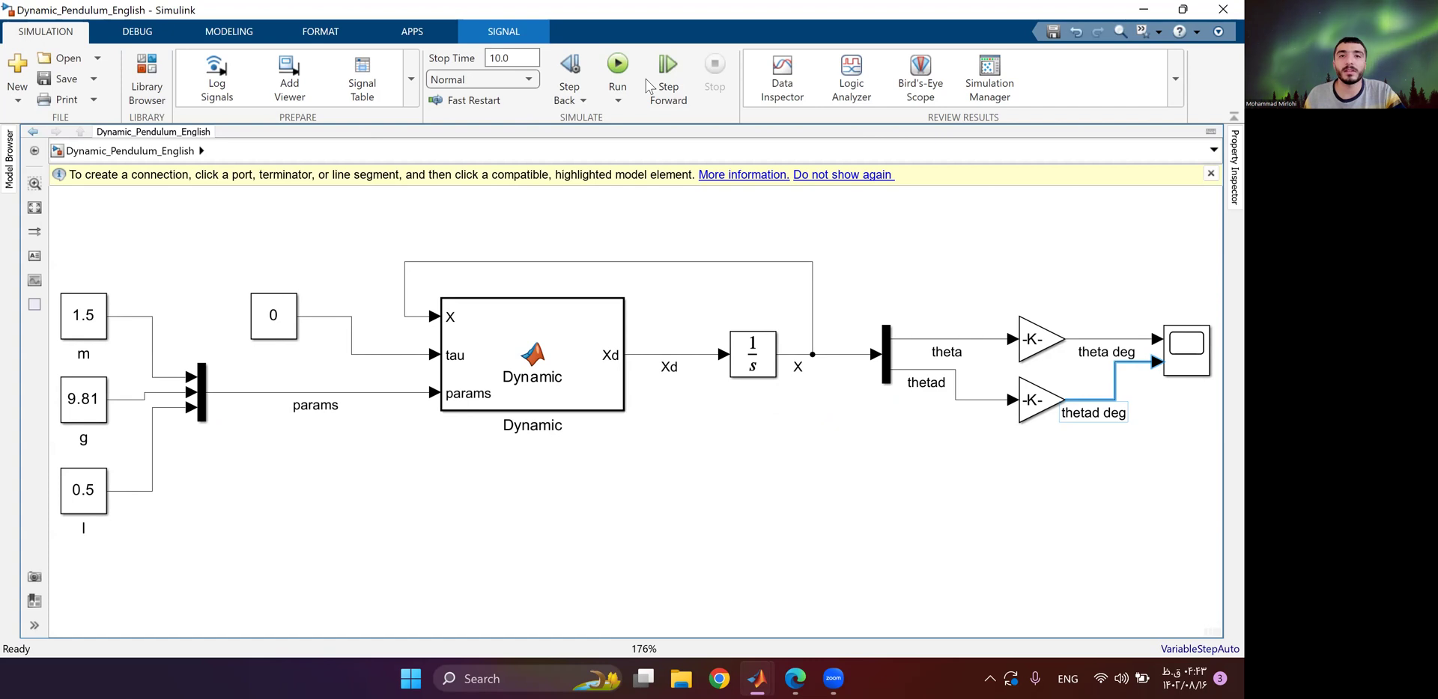
key("ctrl+t")
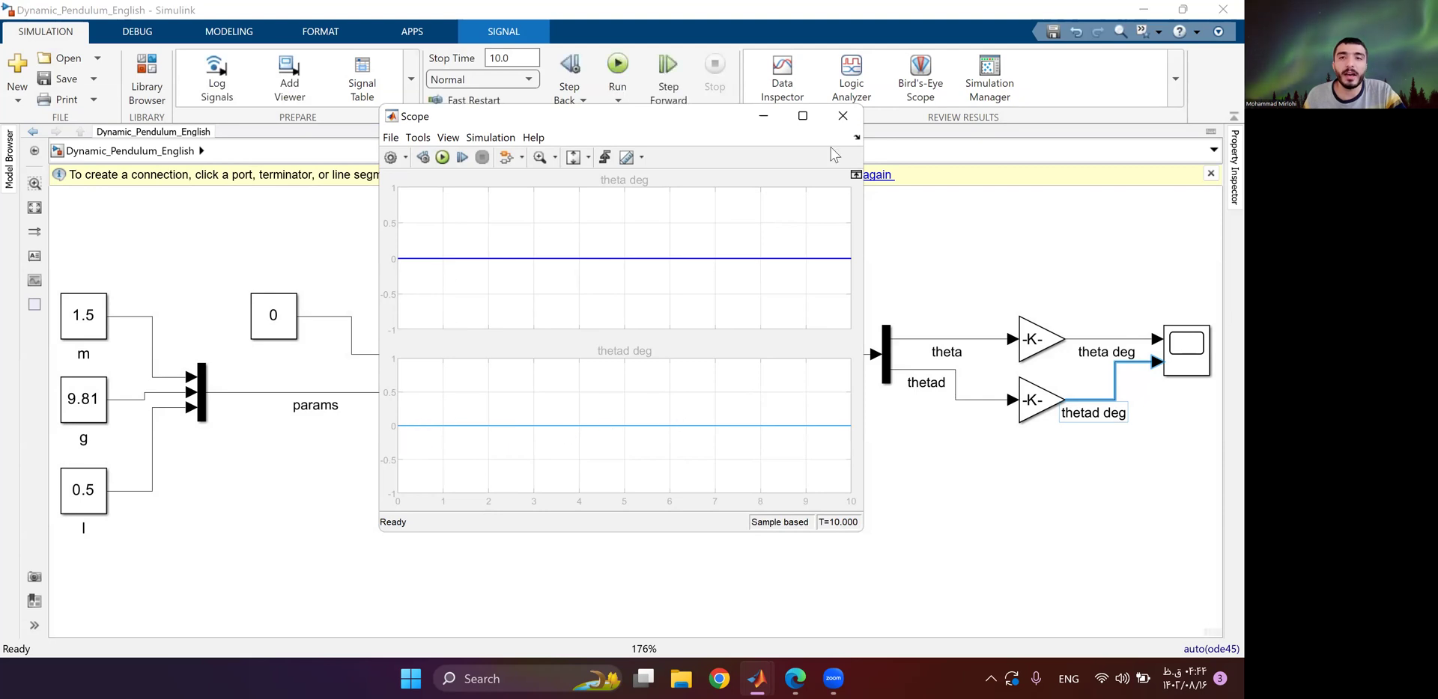
Change the Integrator's initial condition to [pi/2;0] and rerun the simulation.
left_click(843, 116)
double_click(753, 354)
left_click(797, 297)
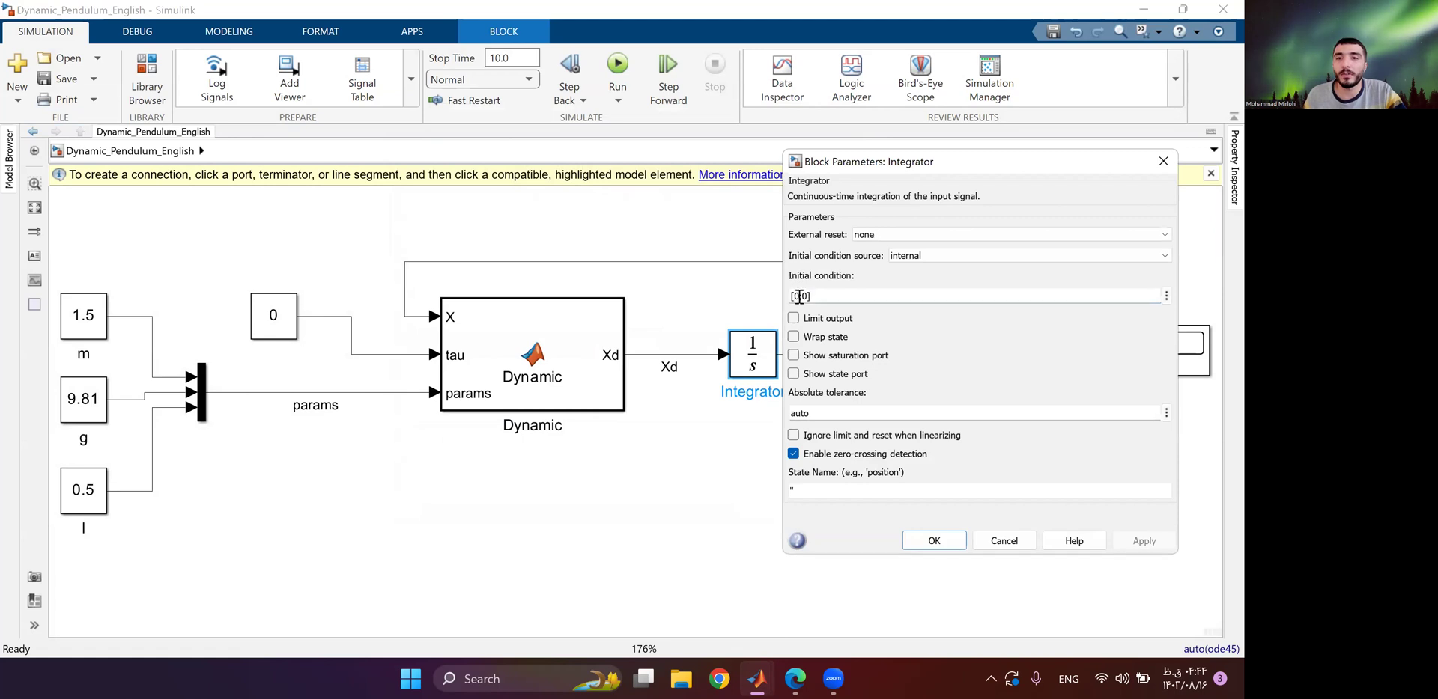
key("BackSpace")
type("pi/2")
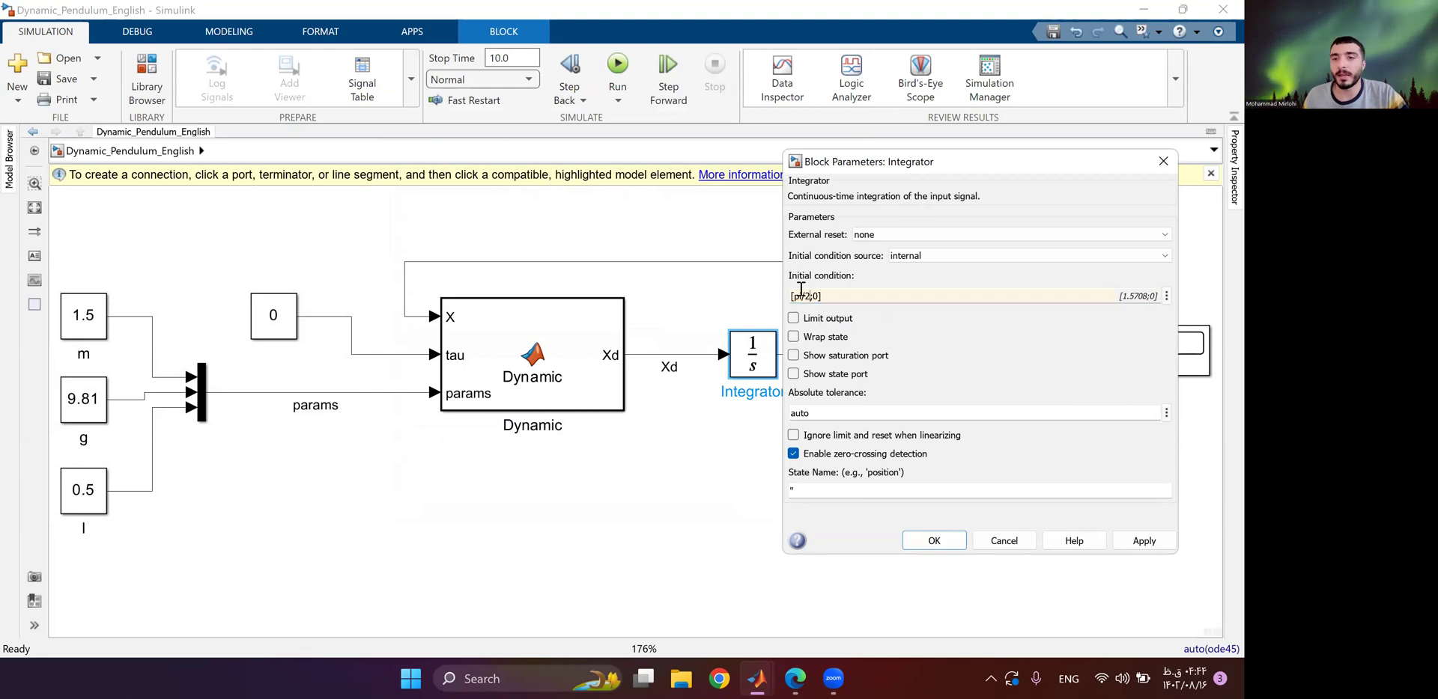
left_click(1144, 540)
left_click(933, 541)
left_click(617, 69)
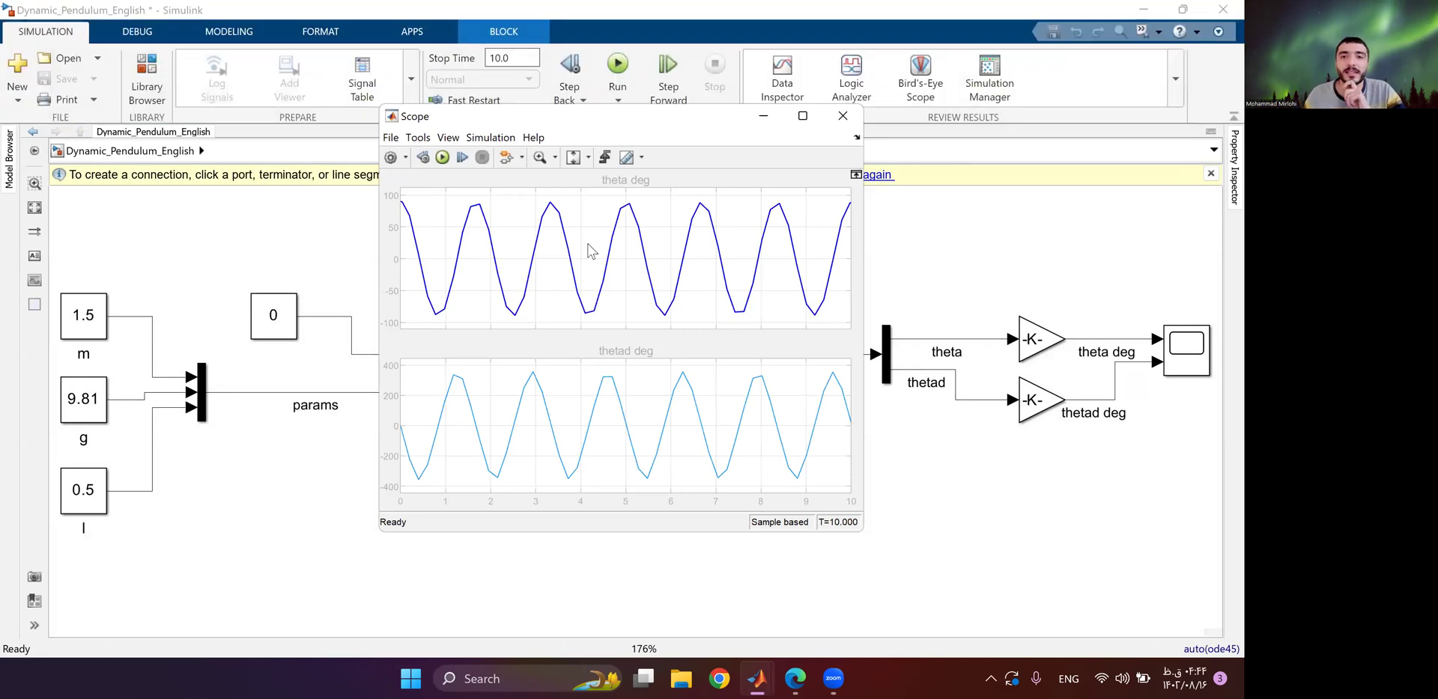
Maximize the Scope window to inspect the theta and thetad oscillation waveforms.
left_click(802, 115)
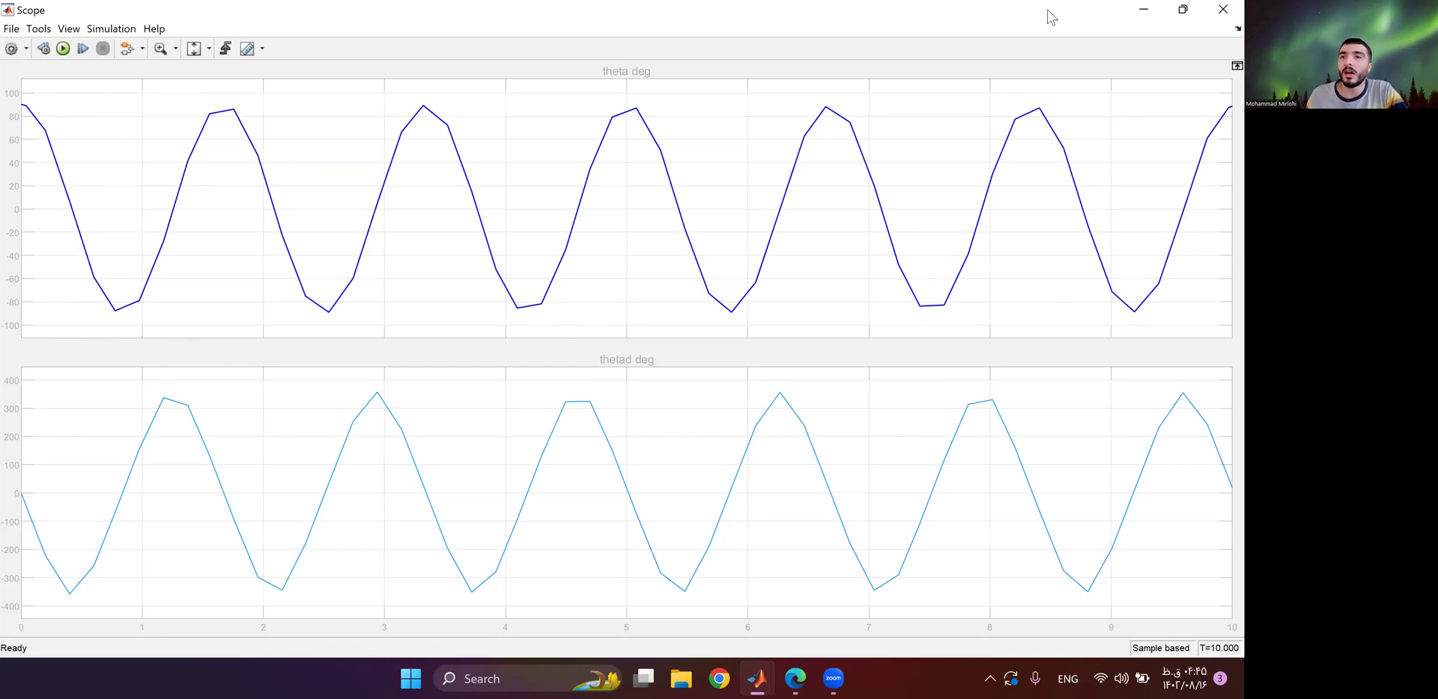
Set the tau Constant block to 0.01 and rerun the simulation.
left_click(1221, 10)
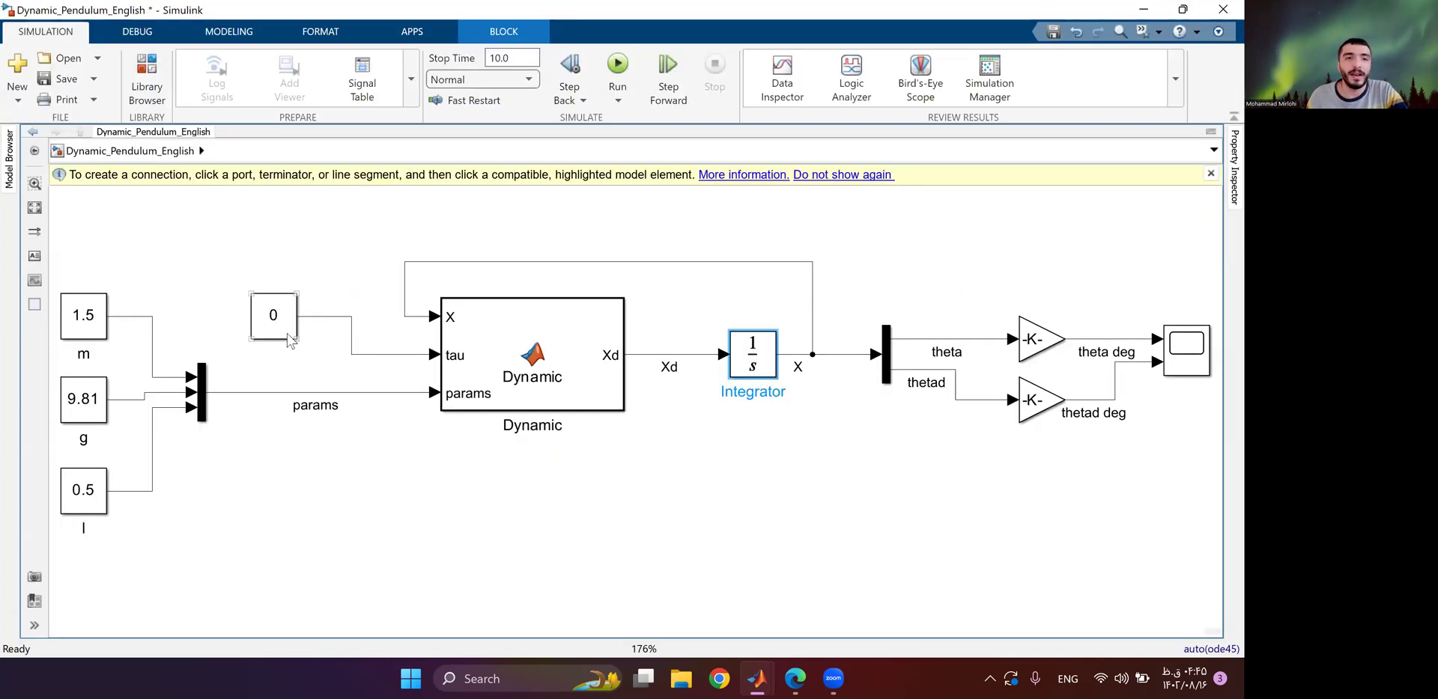
double_click(277, 324)
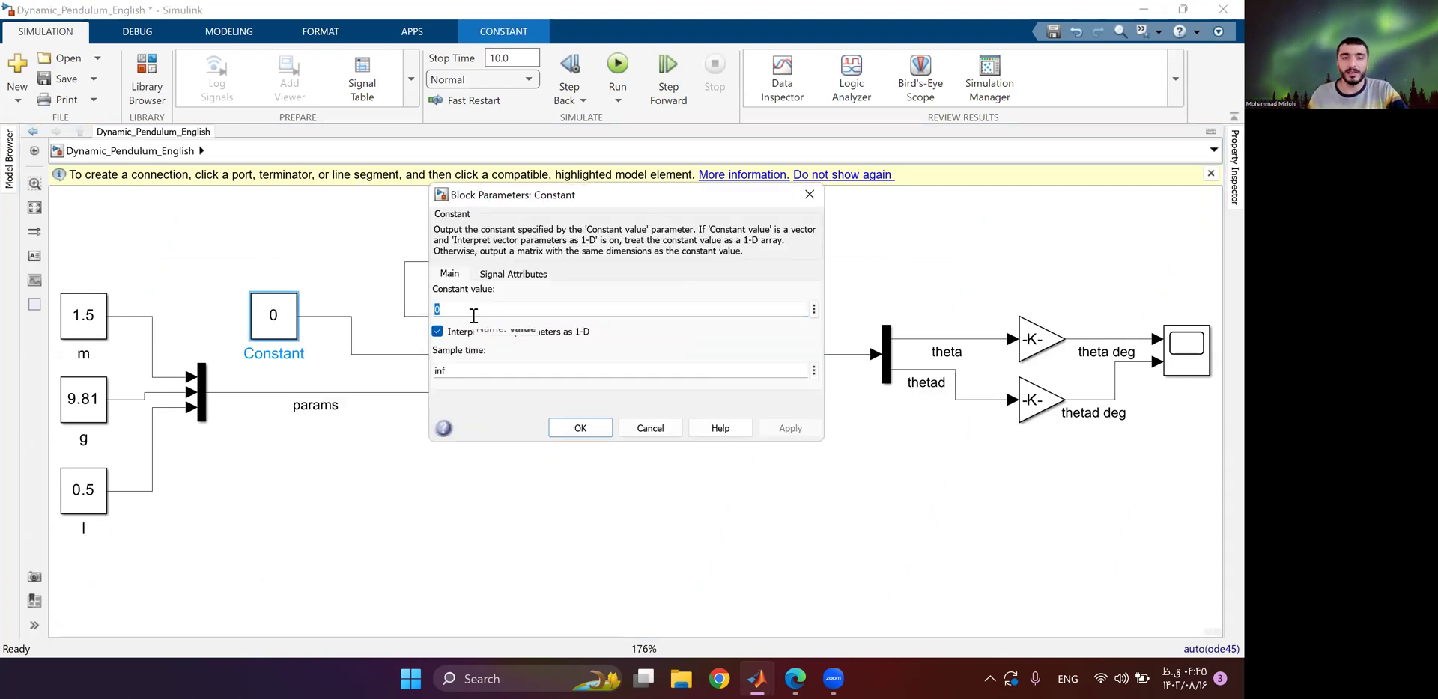
type("01")
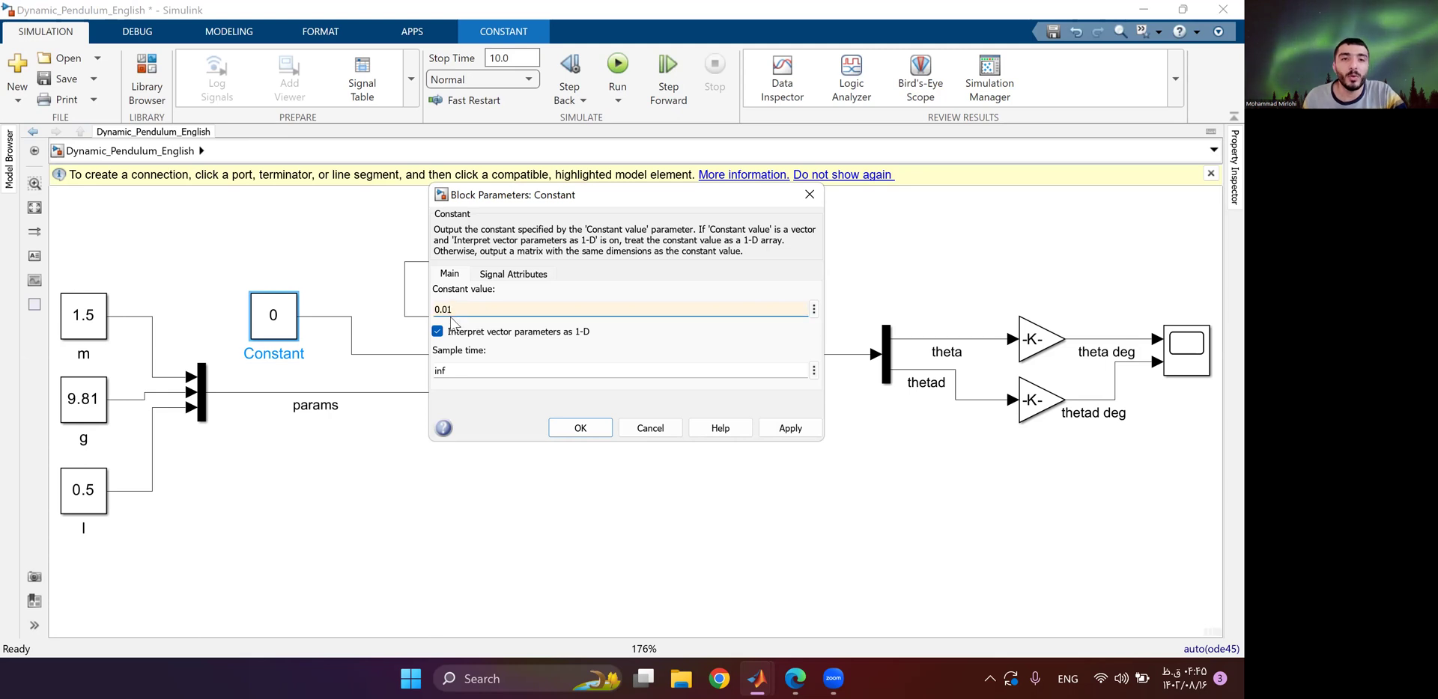
left_click(790, 429)
left_click(562, 433)
left_click(617, 66)
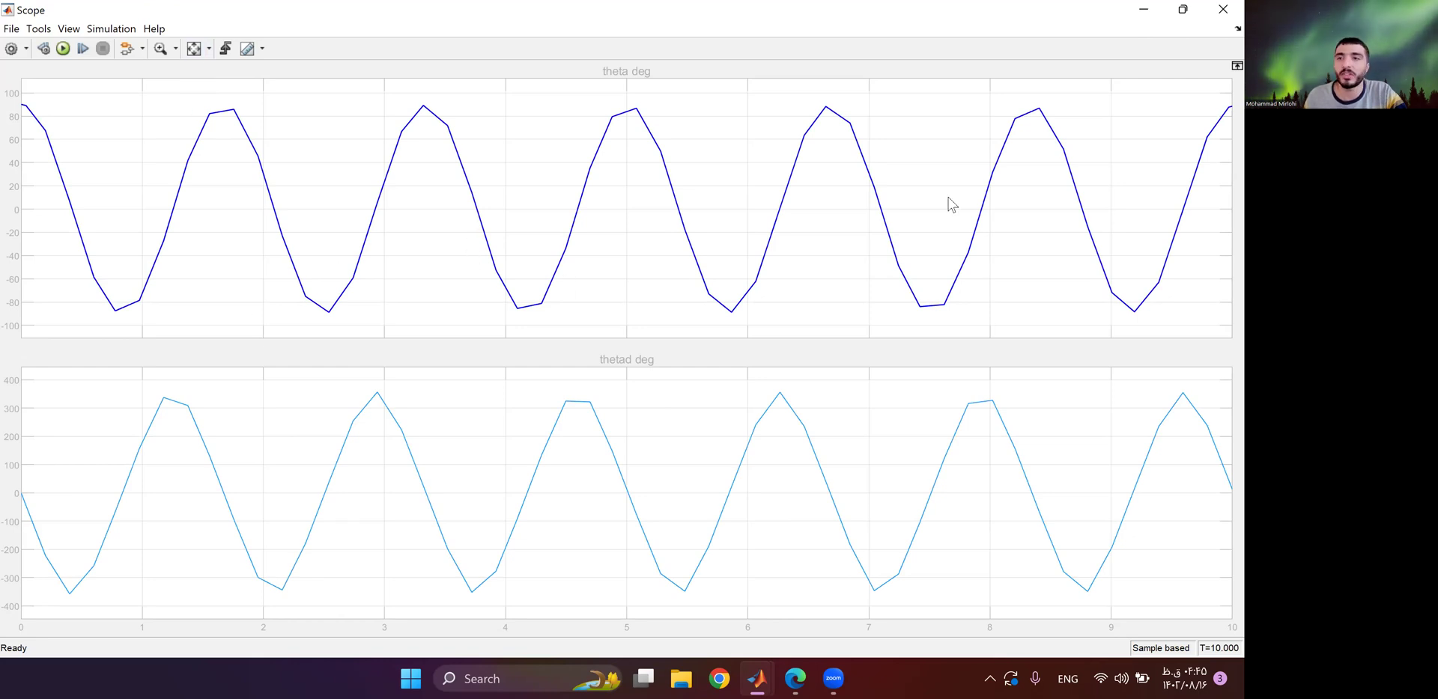
Close the Scope and change the tau Constant value from 0.01 to 5.
left_click(1221, 8)
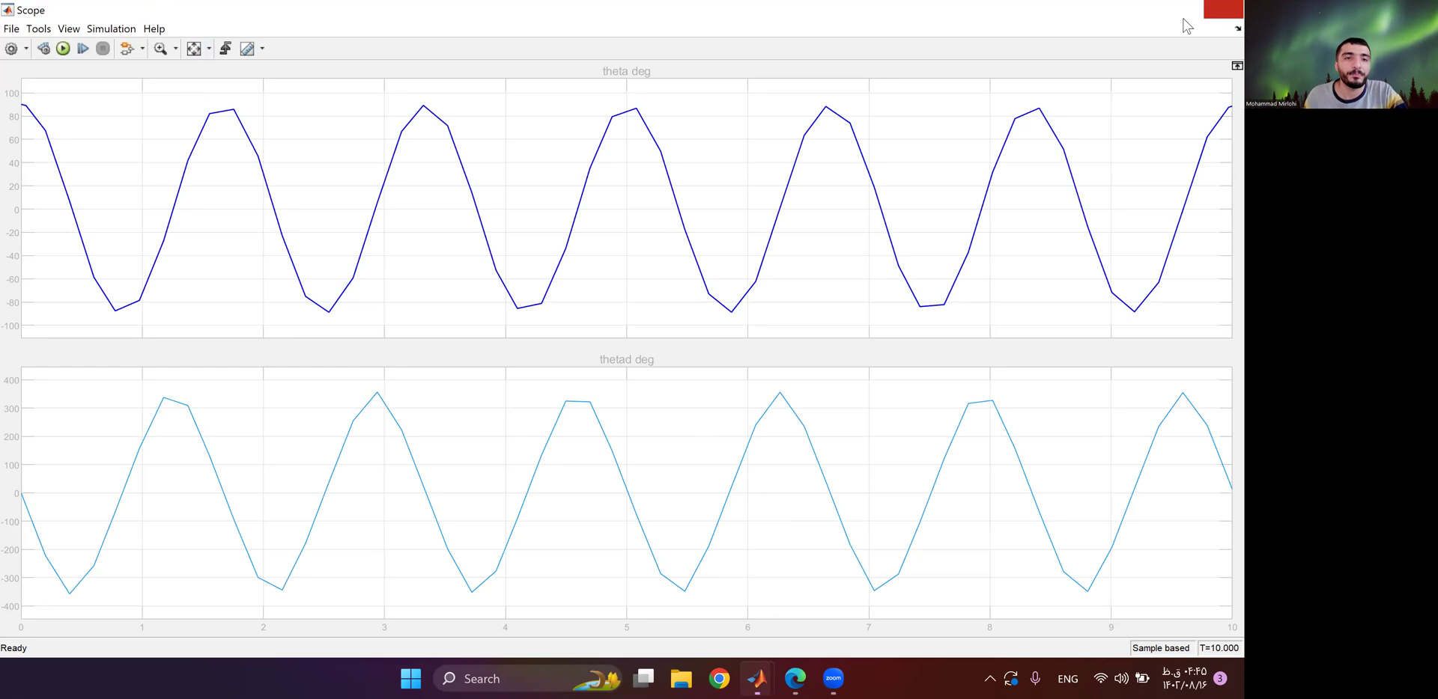
left_click(403, 312)
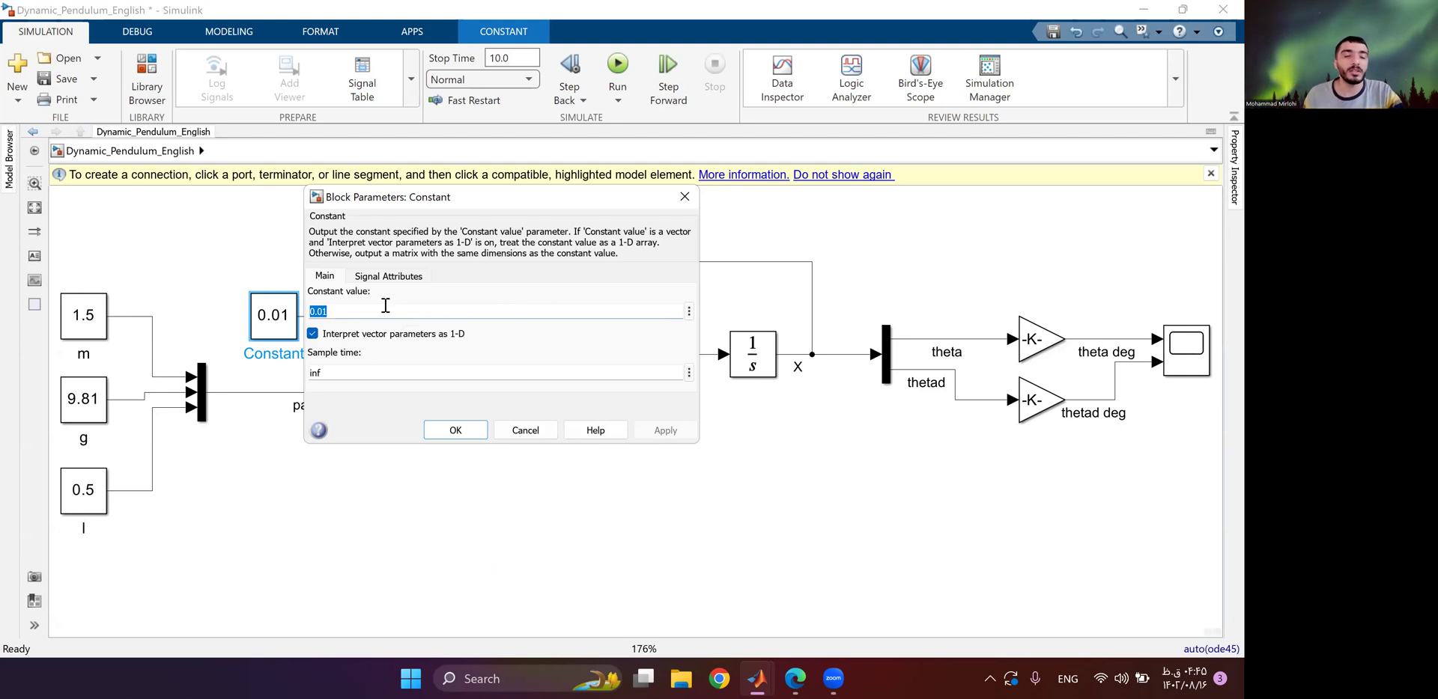
left_click_drag(450, 198, 614, 185)
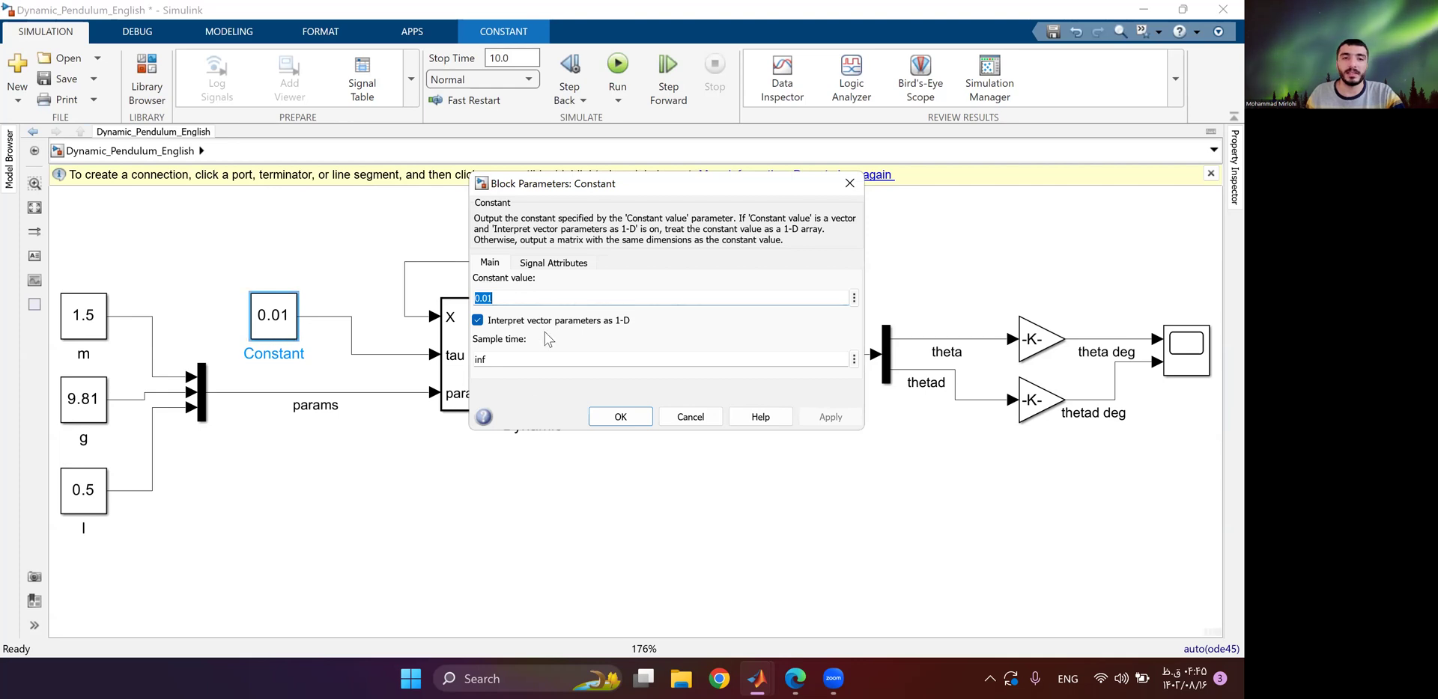
type("5")
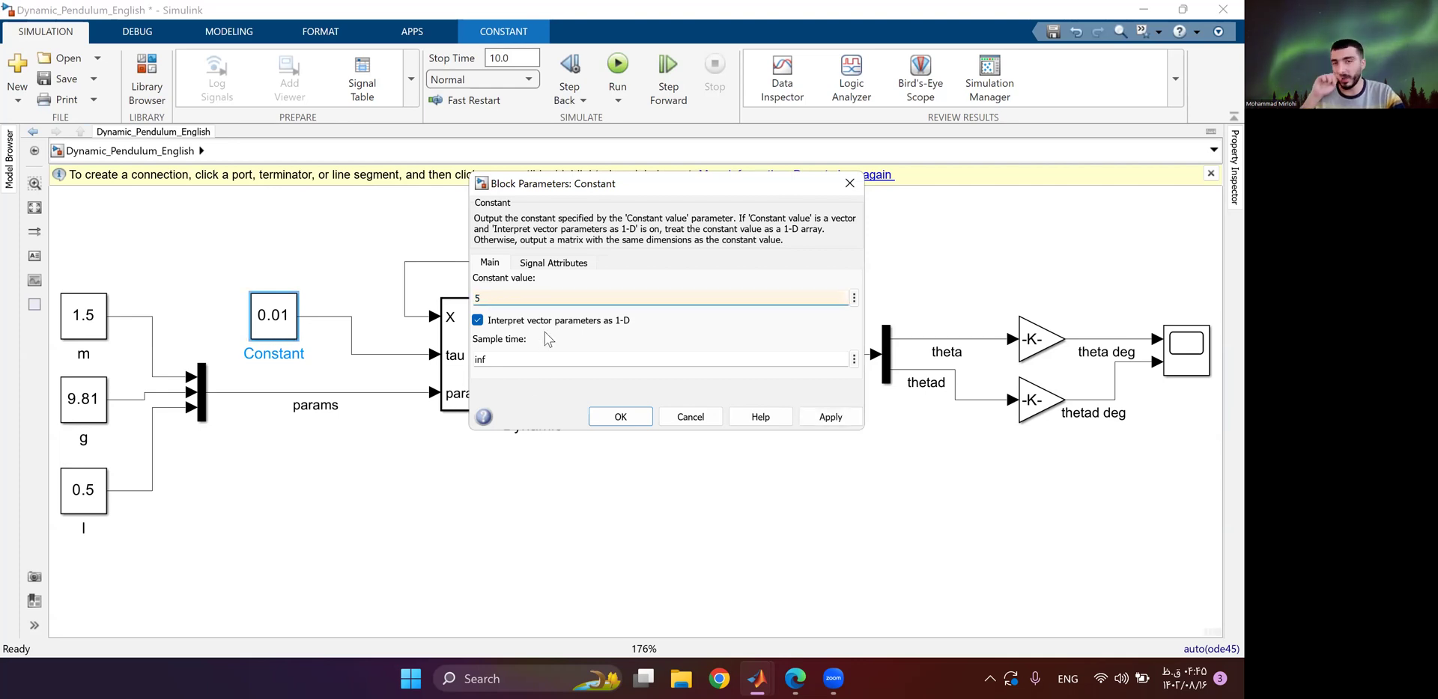
left_click(827, 417)
left_click(620, 417)
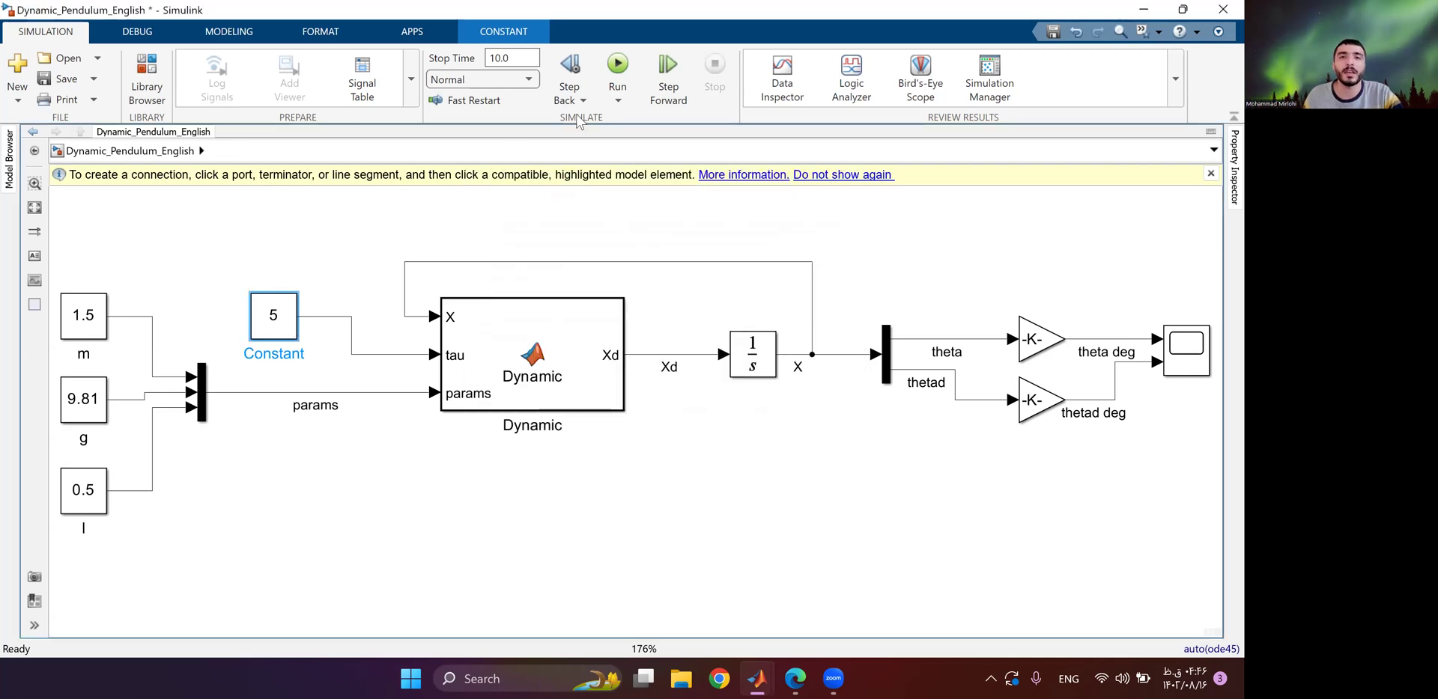
Run the simulation with tau at 5, then return to the diagram and deselect.
left_click(620, 65)
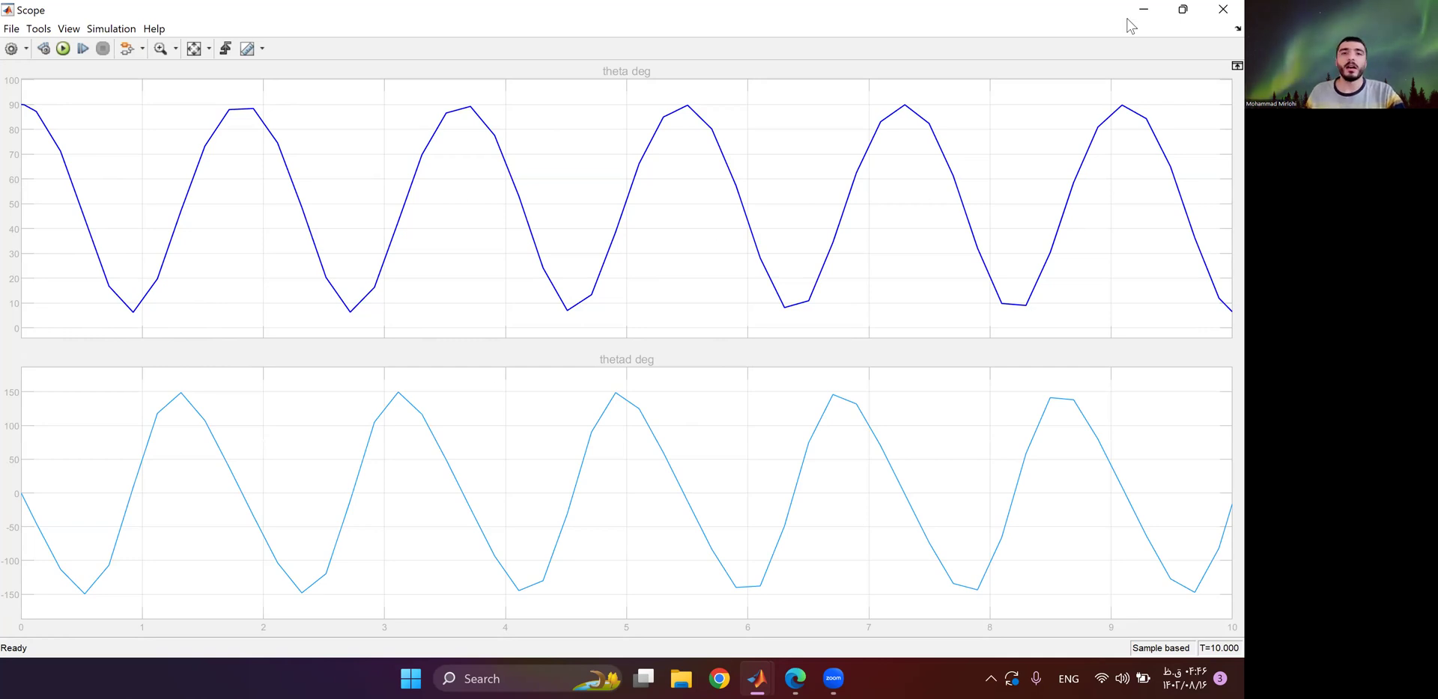
key("alt+Tab")
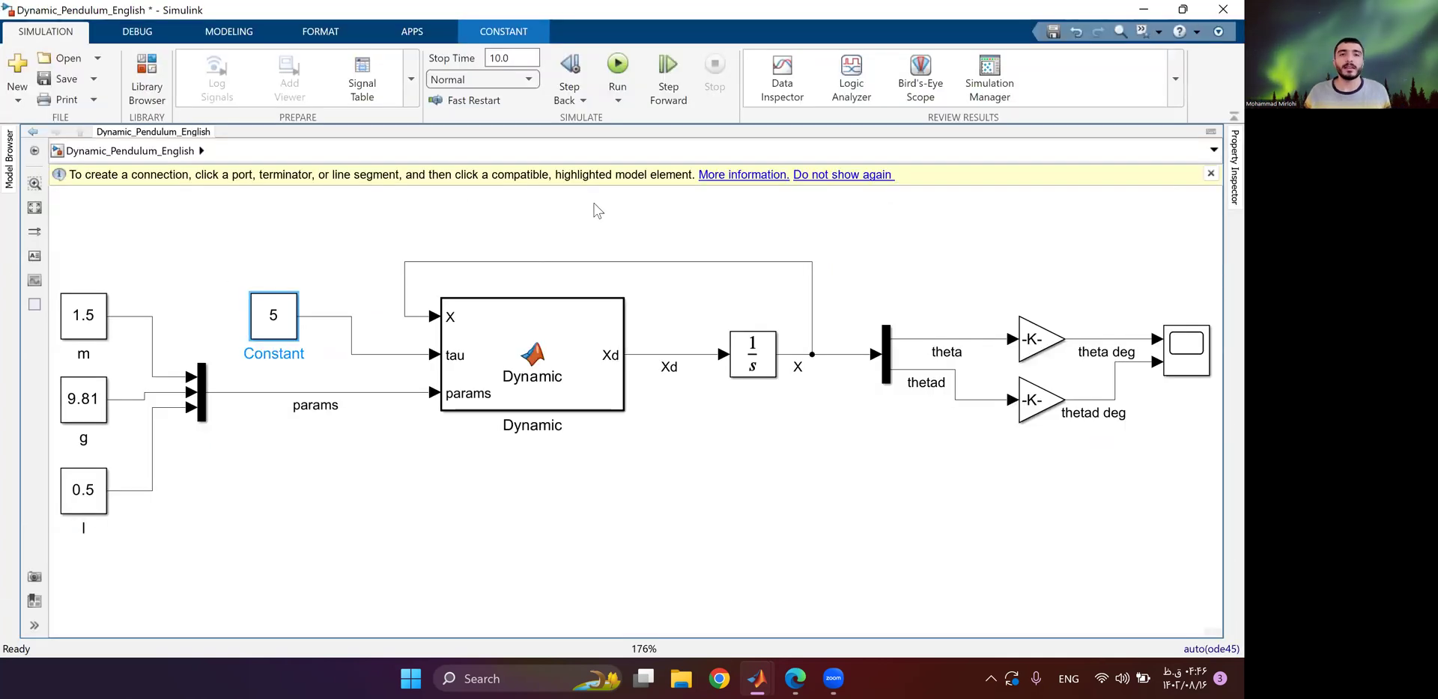
left_click(604, 224)
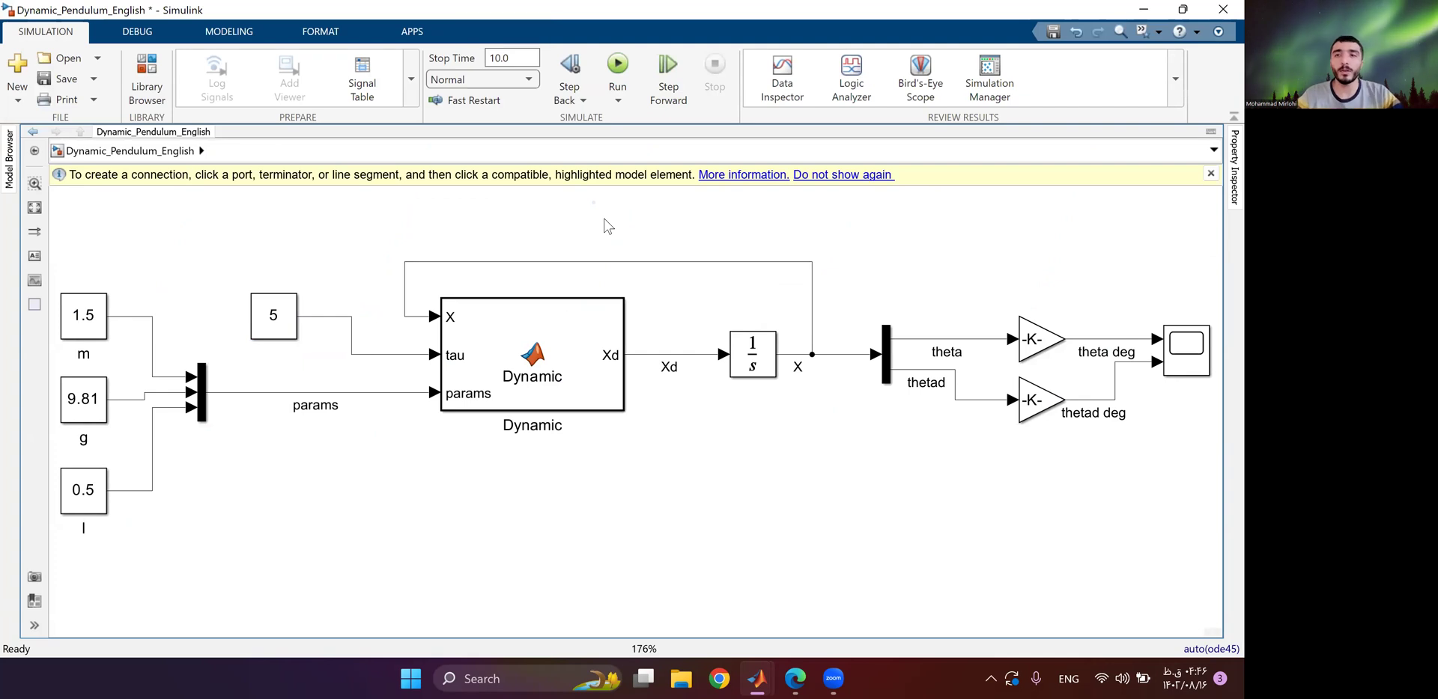